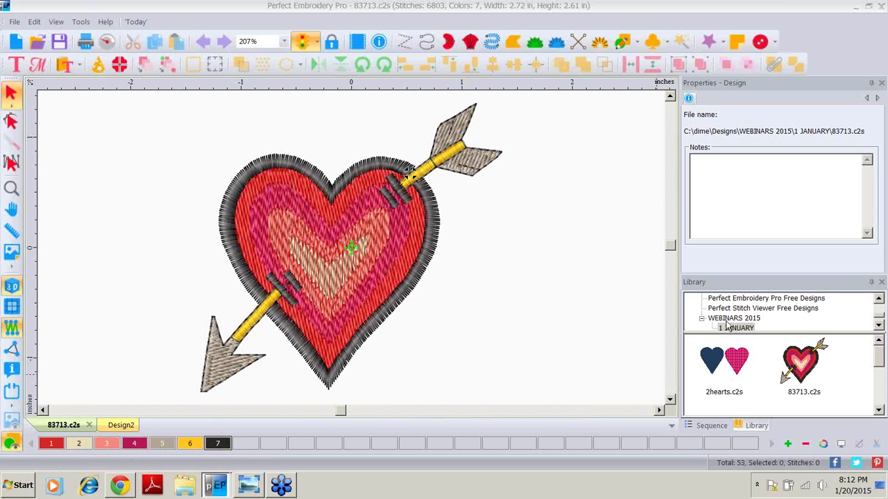
Step: Select Color 1's satin object in the Sequence list to view its Standard Tatami fill (3.0 mm, 0.34 mm density)
click(708, 428)
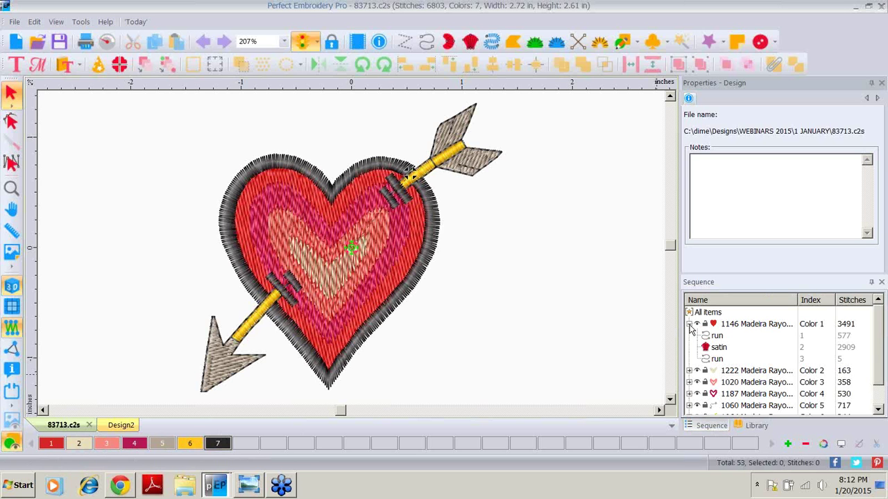
click(689, 324)
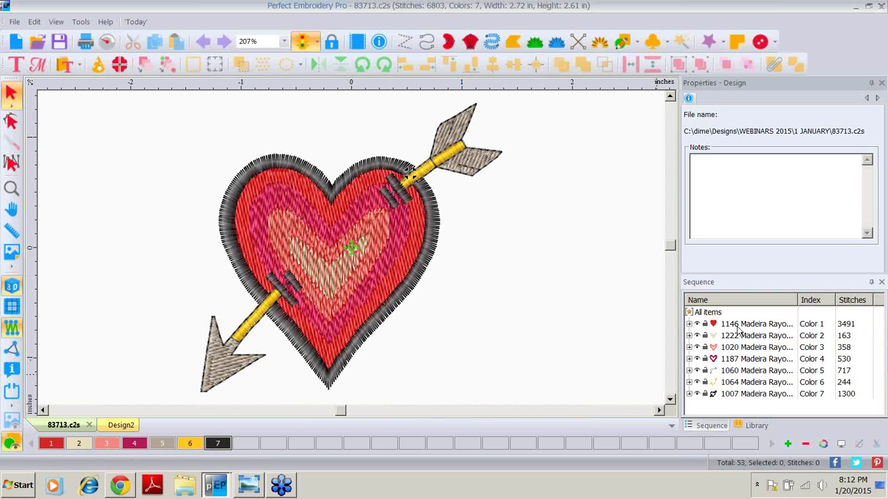
click(689, 324)
click(717, 347)
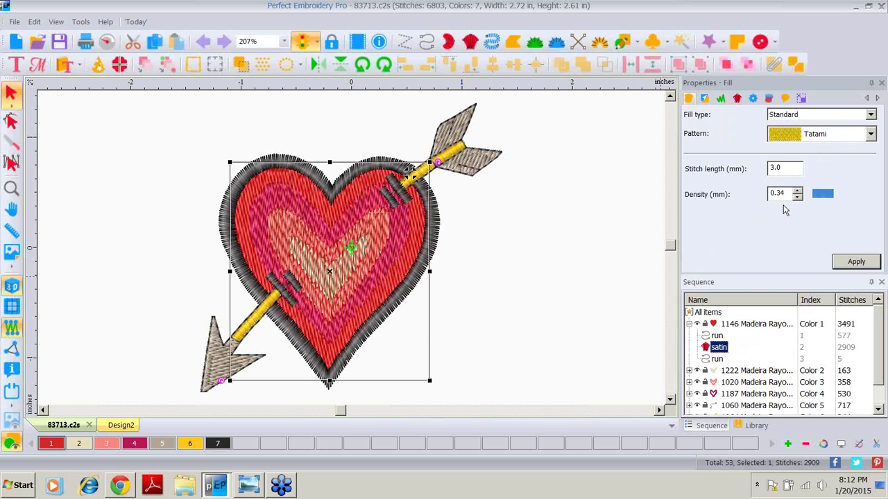
Step: Review the satin's Underlay, Pull/Push, General, Blend, Commands and Transform settings, then collapse Color 1
click(705, 98)
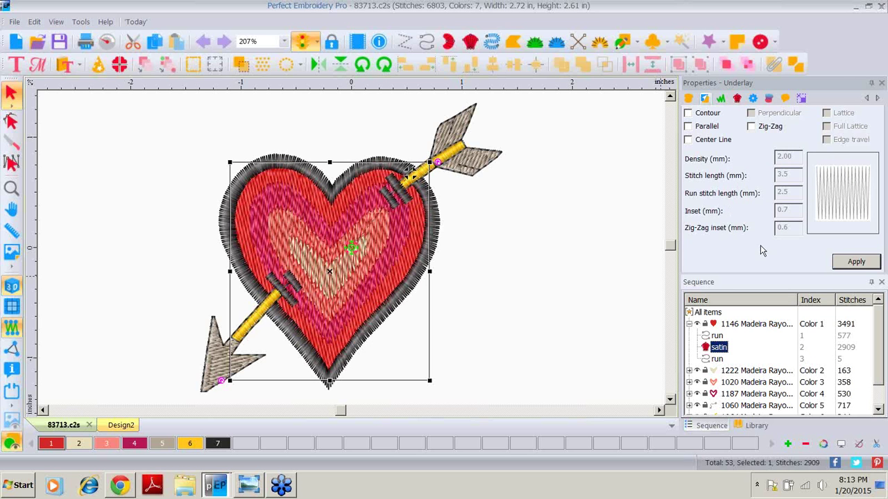
click(737, 98)
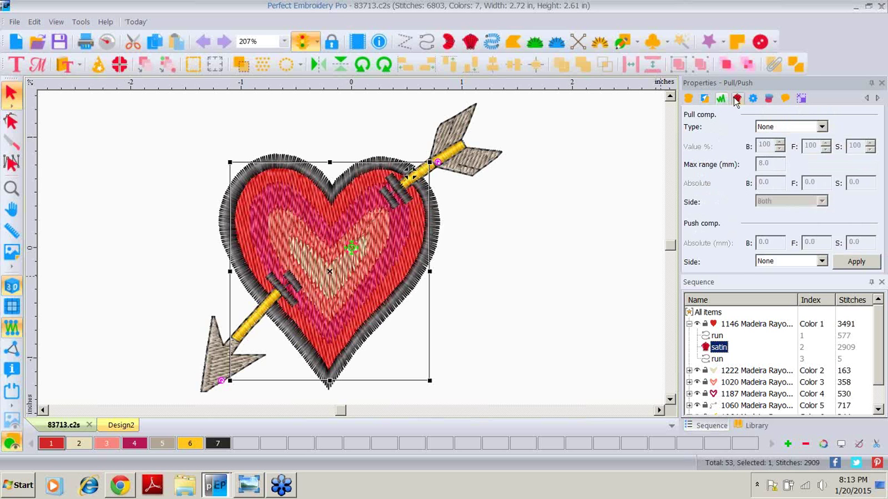
click(741, 101)
click(753, 99)
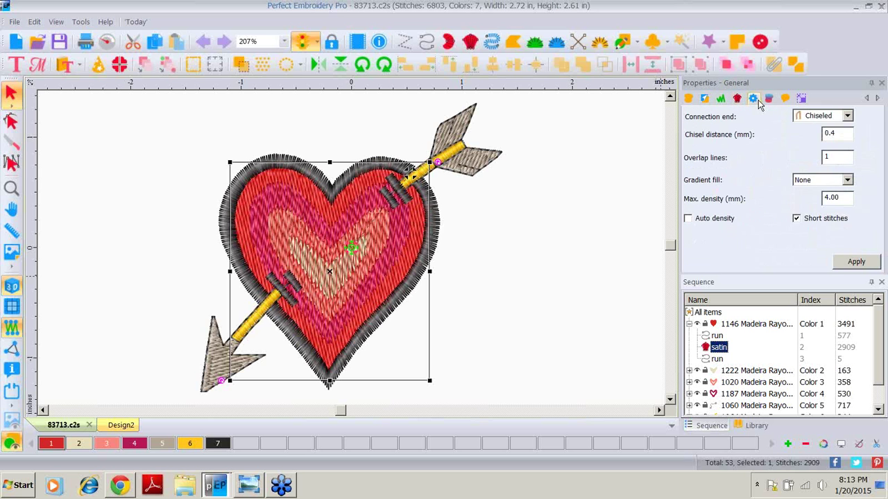
click(768, 103)
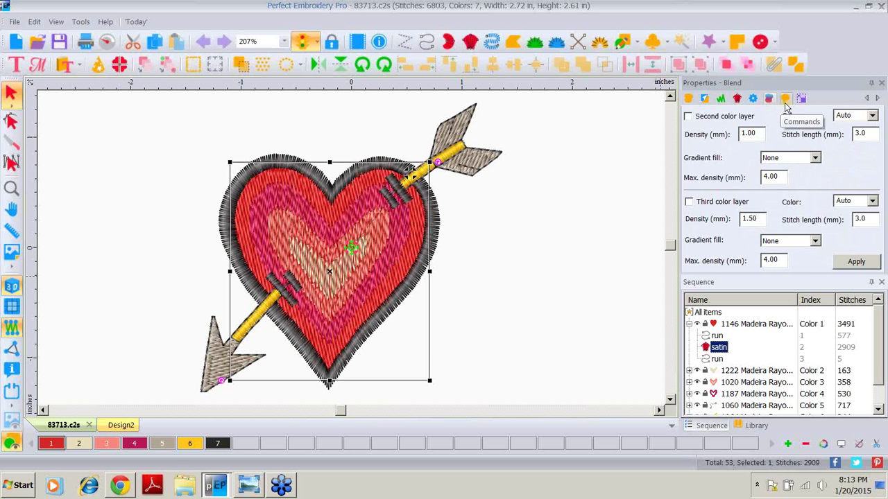
click(785, 102)
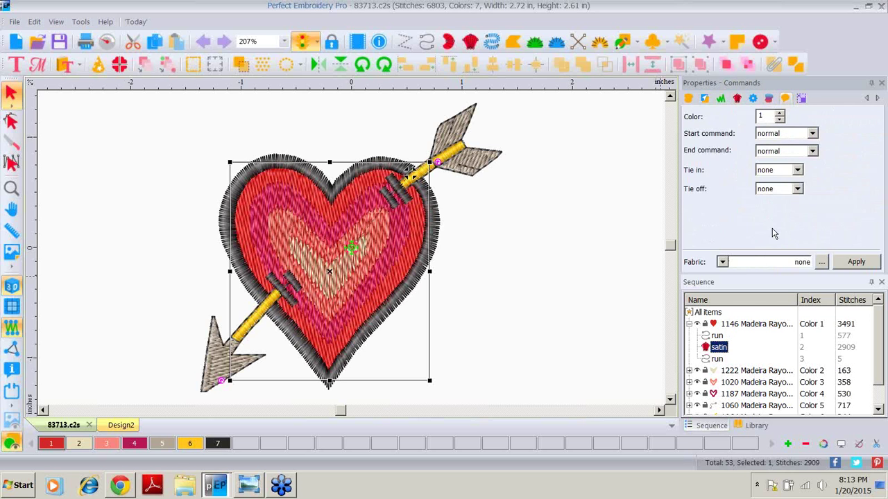
click(802, 99)
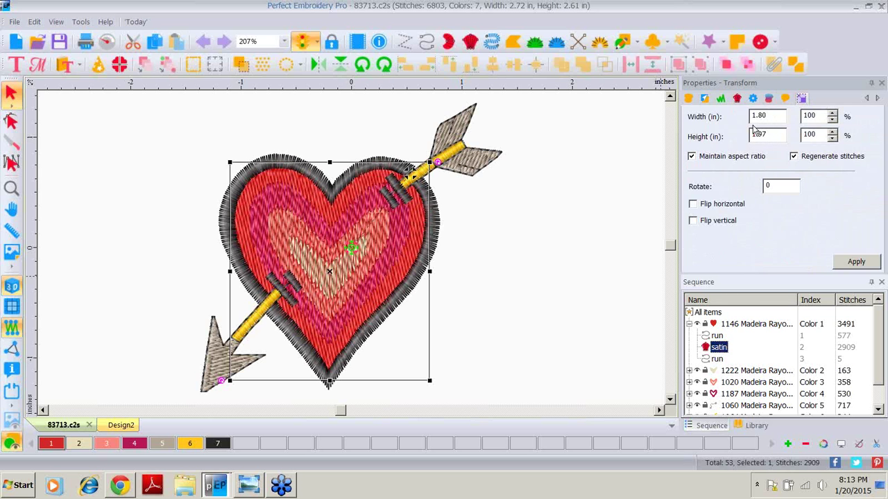
click(689, 325)
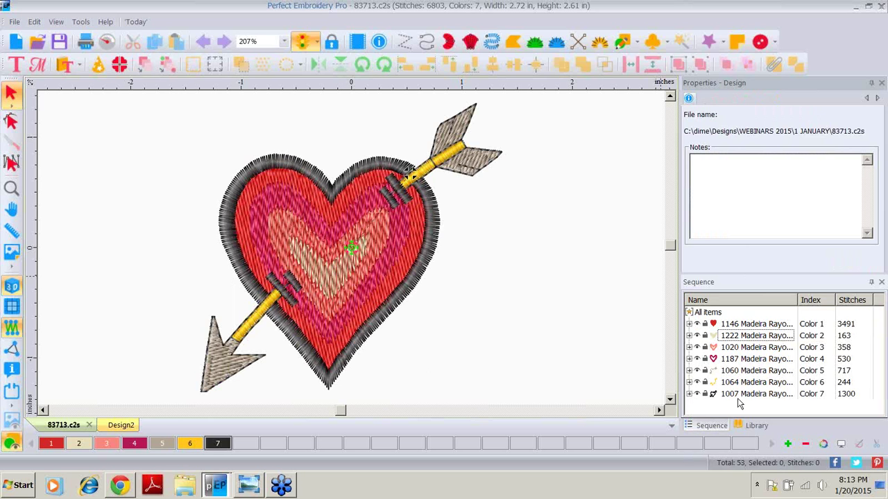
Step: Expand and select the 1007 Madeira Color 7 group to show its 3.5 mm Satin fill
click(689, 394)
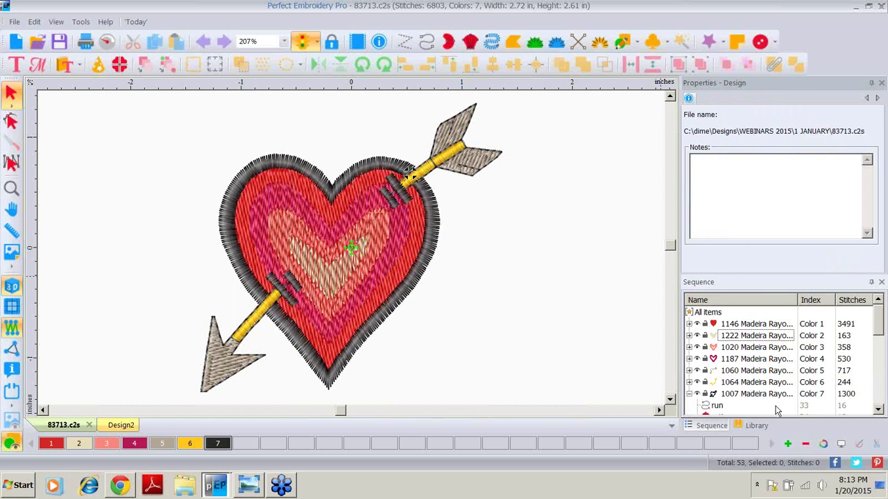
scroll(878, 331, down, 1)
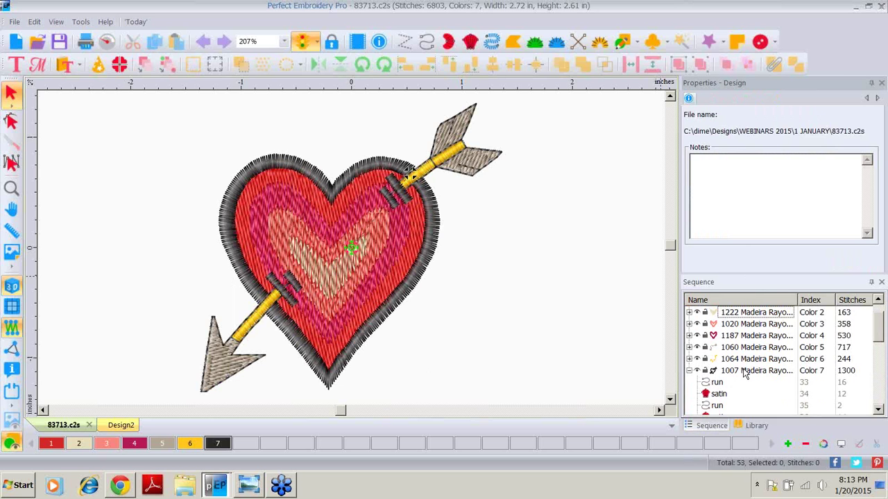
click(748, 372)
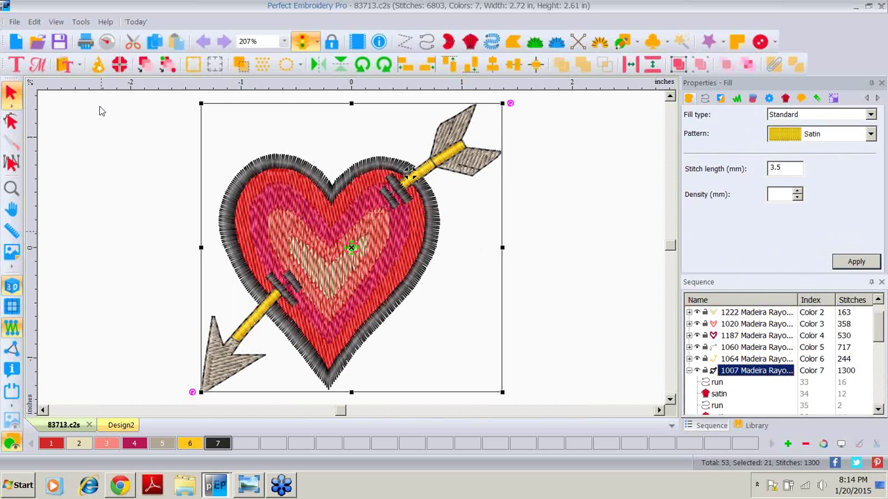
Step: Start Slow Redraw to bring up the stitch simulator's colour progress bar
click(107, 43)
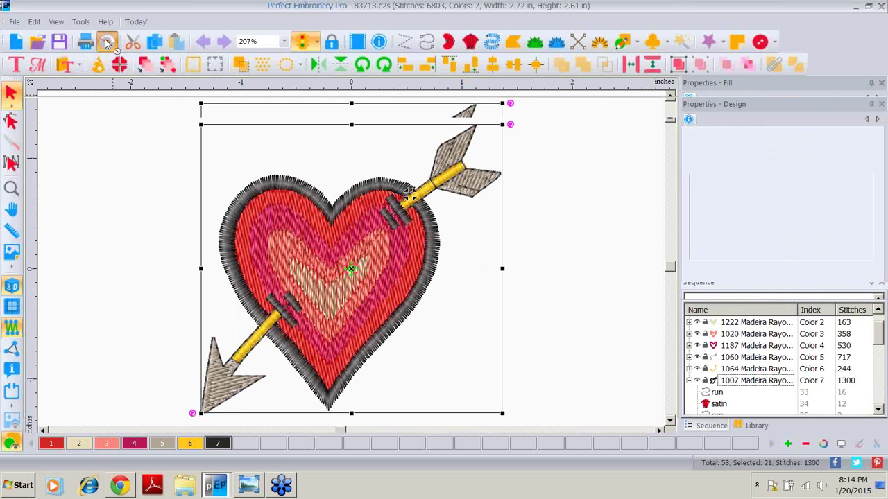
click(107, 41)
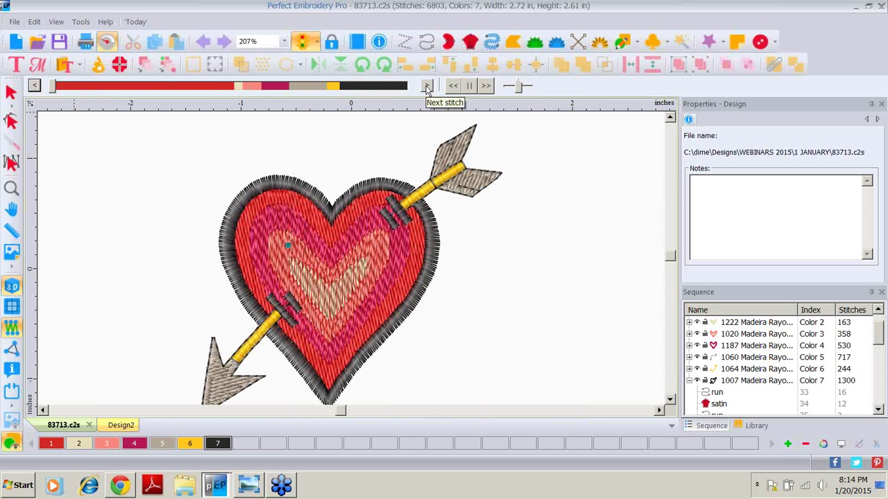
Step: Play the simulation at higher speed, rewind to the heart's red fill, and resume to the end
click(486, 86)
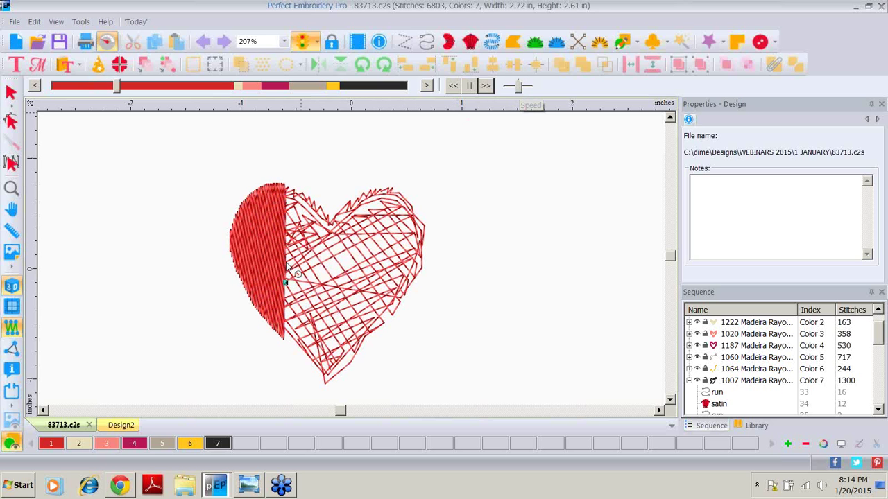
click(530, 85)
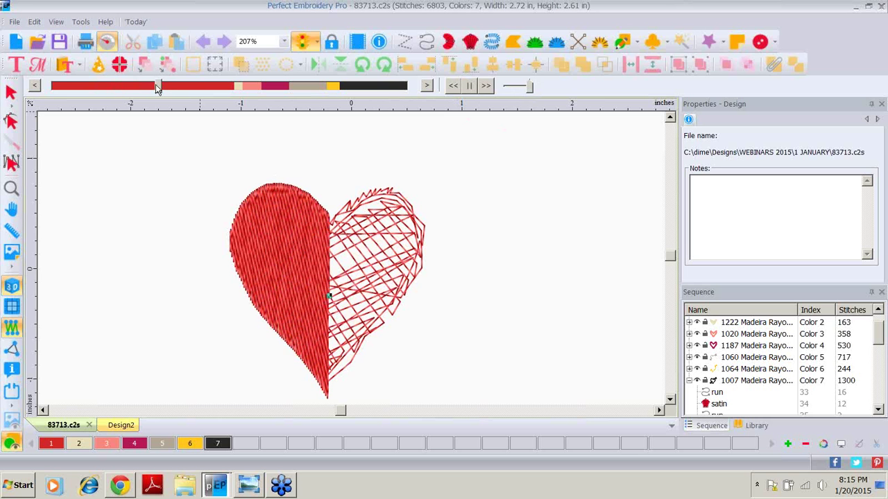
click(158, 86)
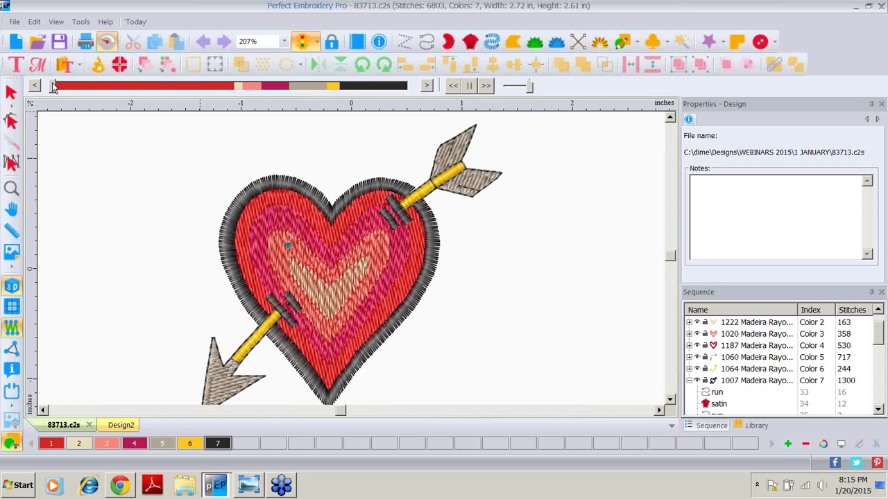
drag(54, 86, 229, 91)
click(485, 86)
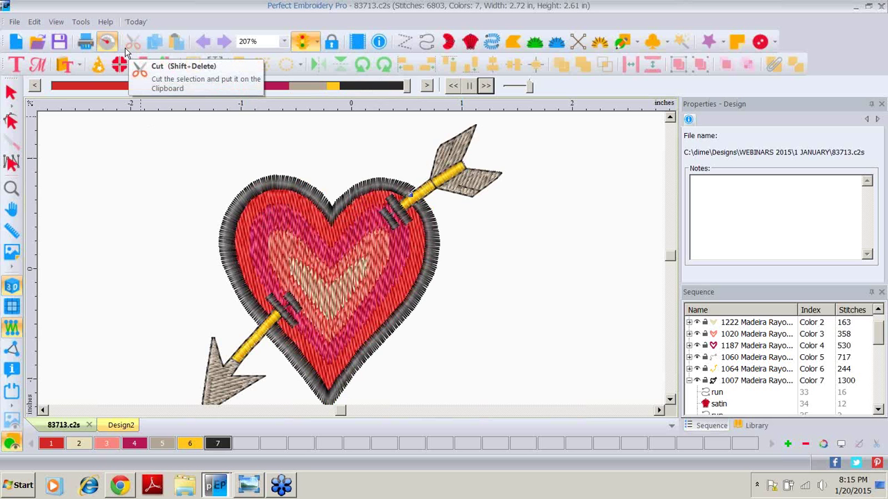
Step: Return to the Select tool and launch the Click2Stitch Fabric wizard from the File menu
click(11, 94)
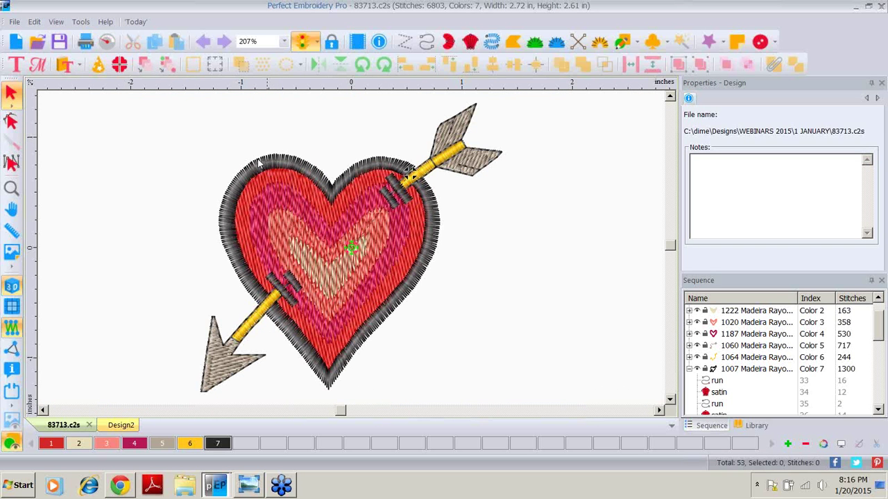
click(15, 23)
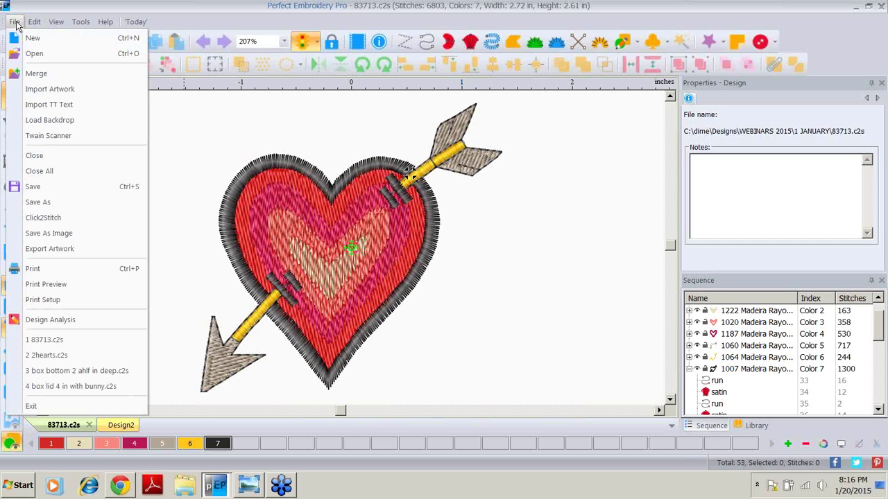
click(45, 218)
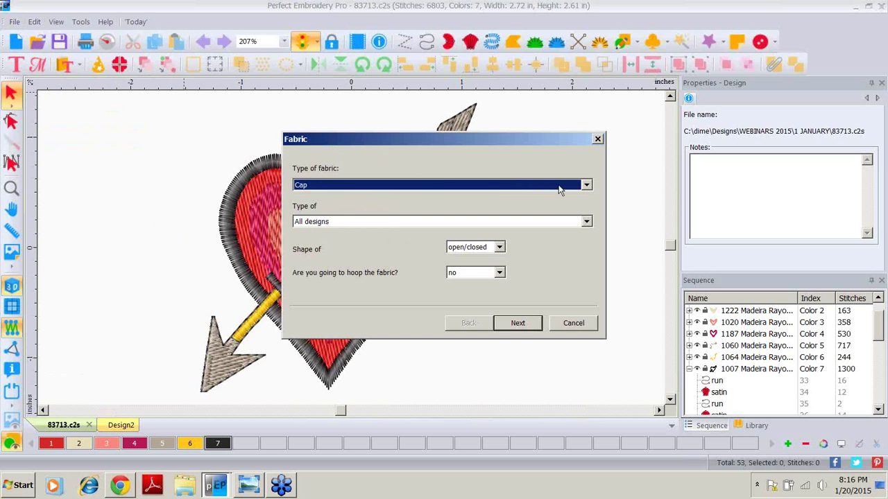
Step: Set fabric to Woven Med, Smooth and design type to Solid, Dense, Outlines
click(586, 186)
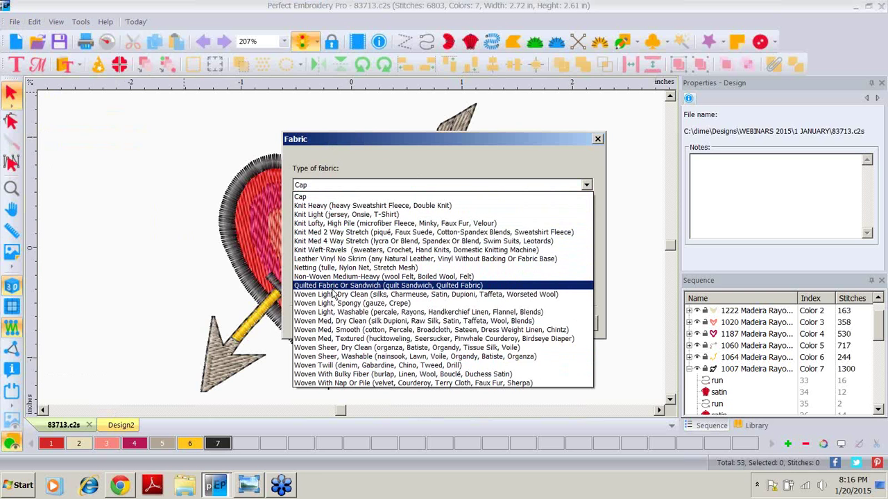
click(502, 331)
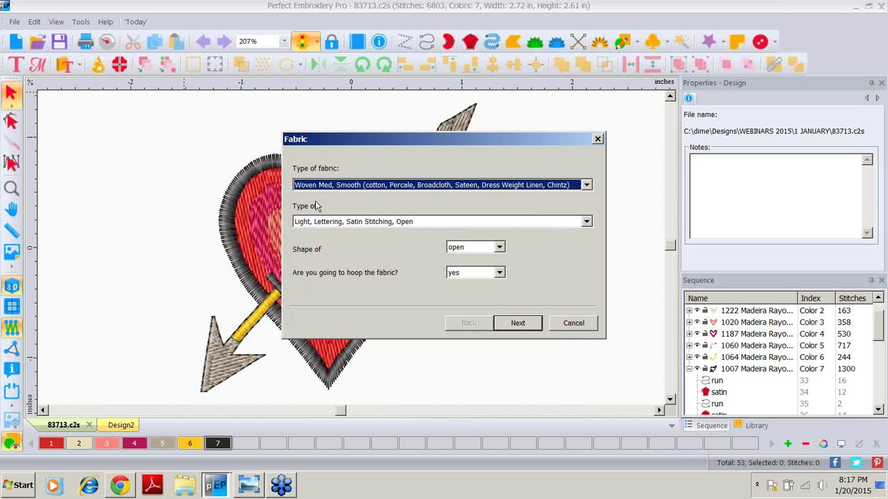
drag(380, 139, 557, 131)
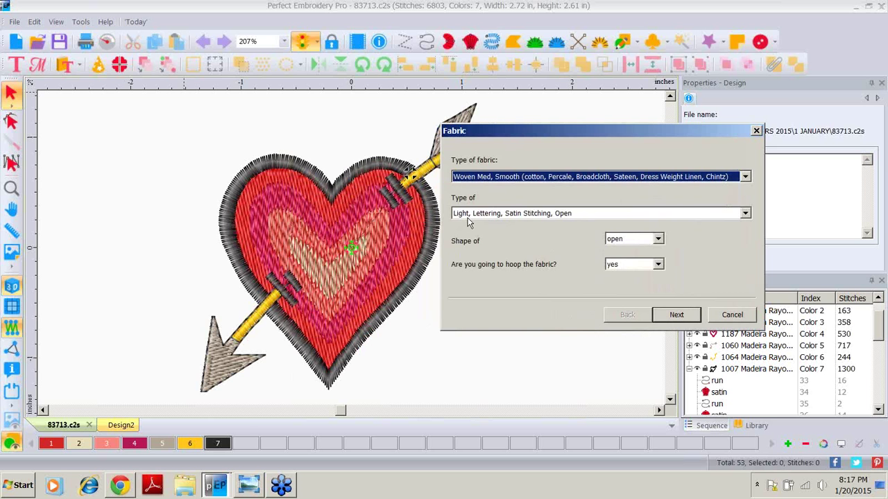
click(744, 214)
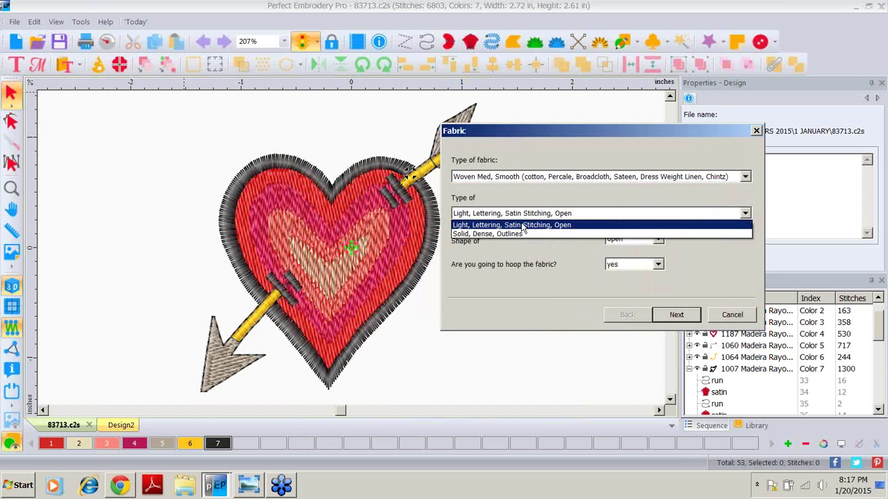
click(499, 235)
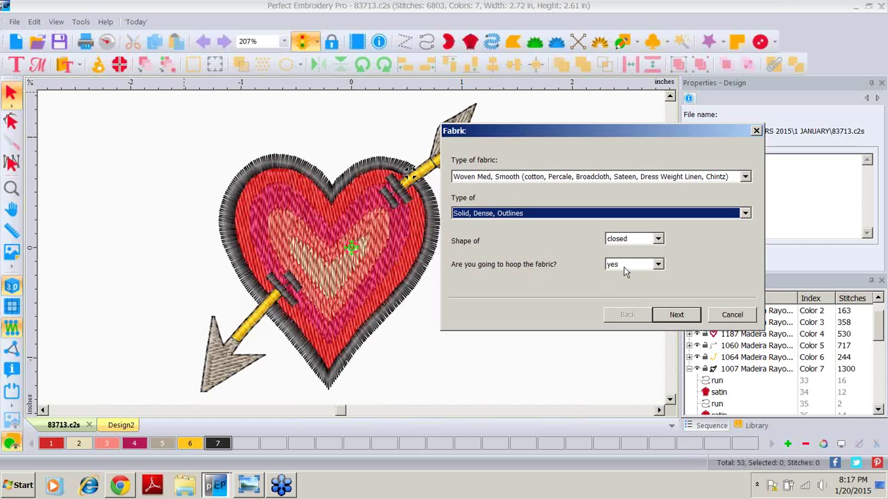
click(666, 319)
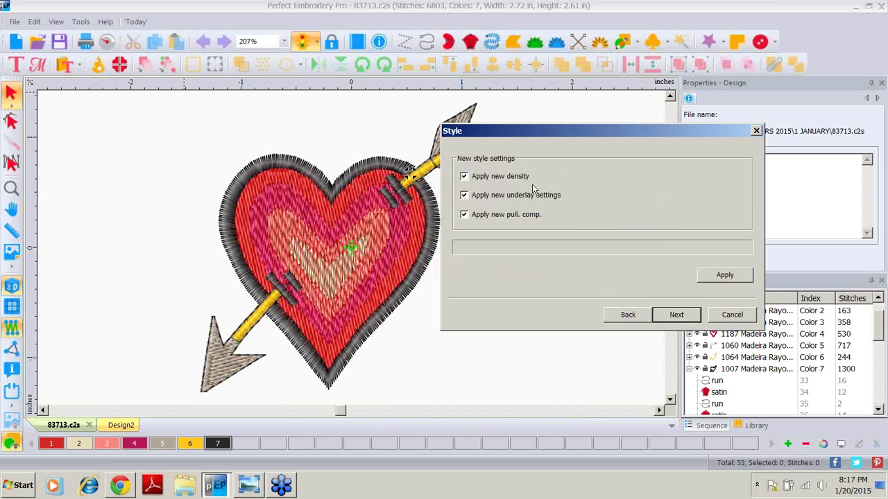
Step: Apply and confirm the new density, underlay and pull compensation, reaching the stabilizer Print page
click(710, 275)
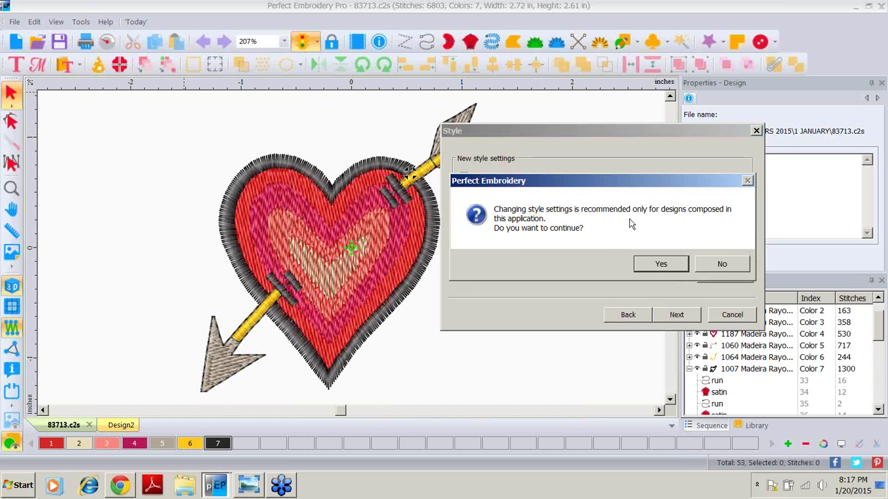
click(652, 264)
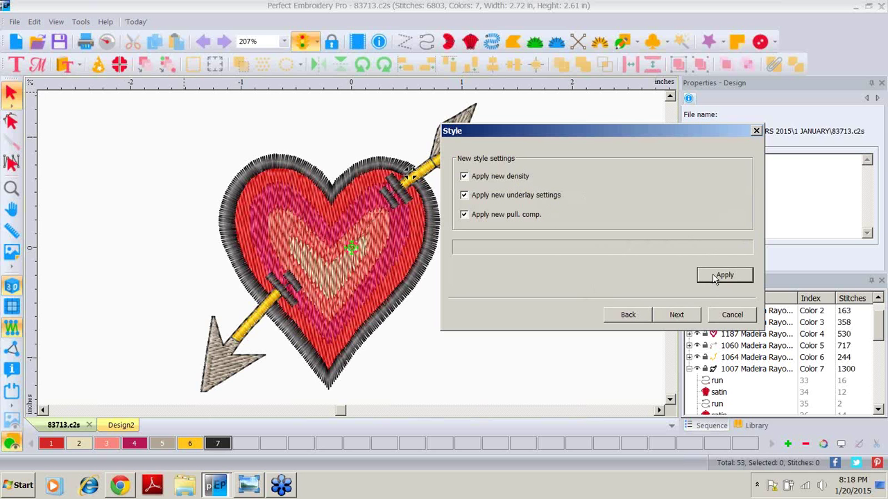
click(681, 316)
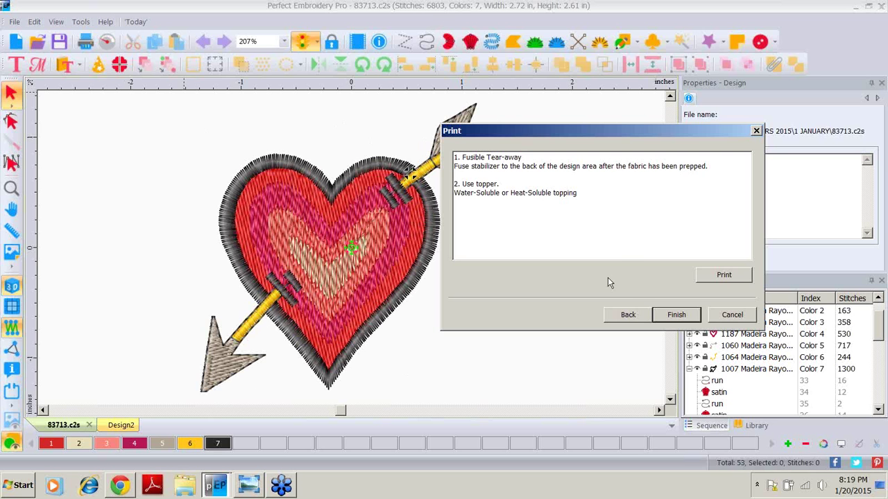
Step: Finish the Click2Stitch wizard and save the design as heart linen.c2s
click(675, 316)
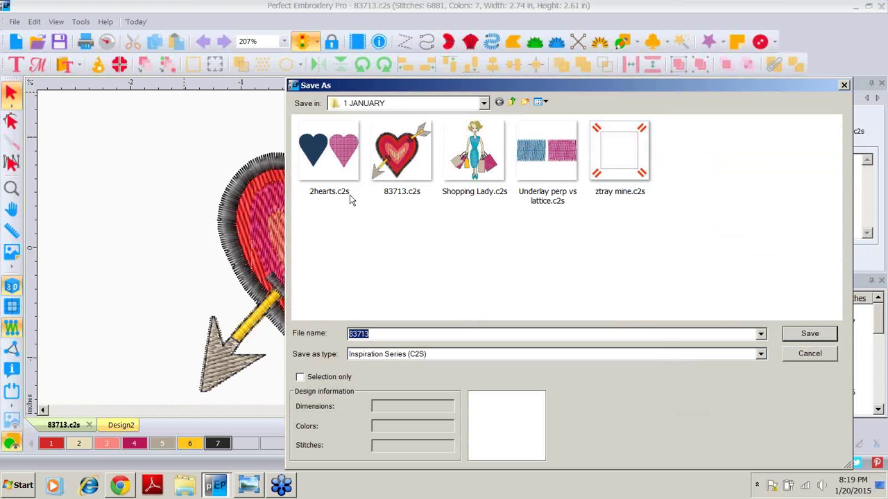
text(heart linen)
click(806, 335)
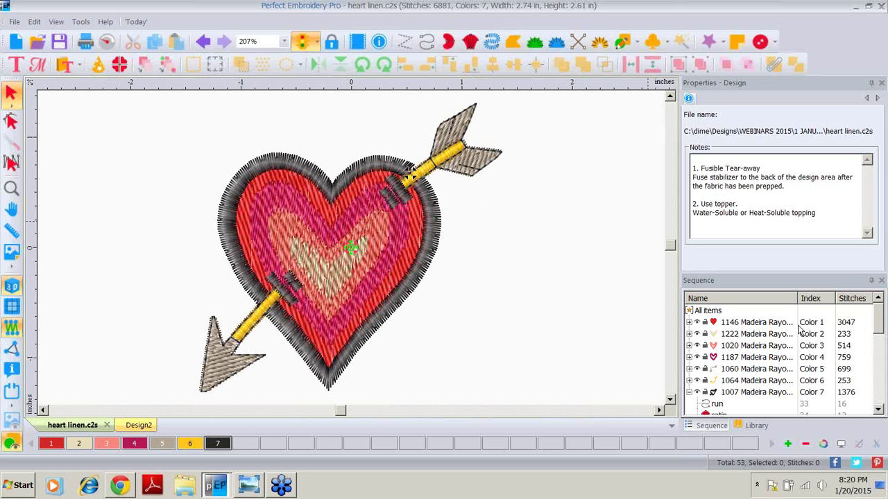
Step: Expand the first colour, check its satin object's underlay settings, then deselect the heart
click(689, 323)
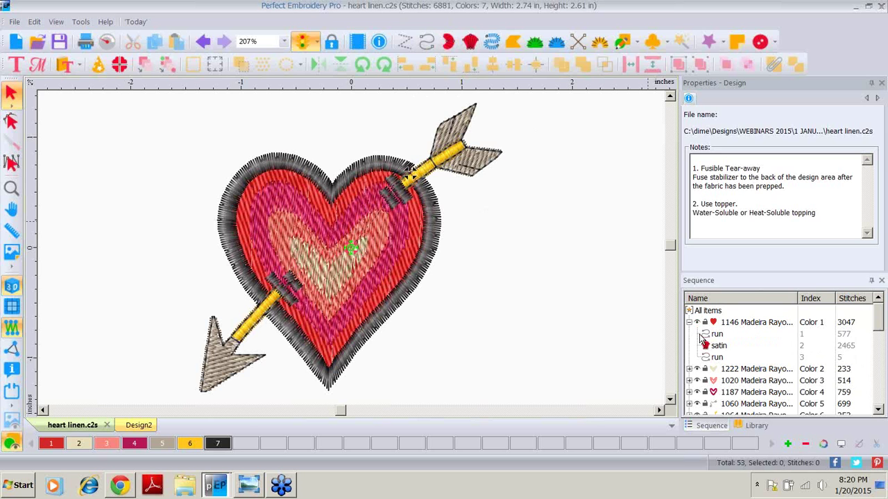
click(718, 345)
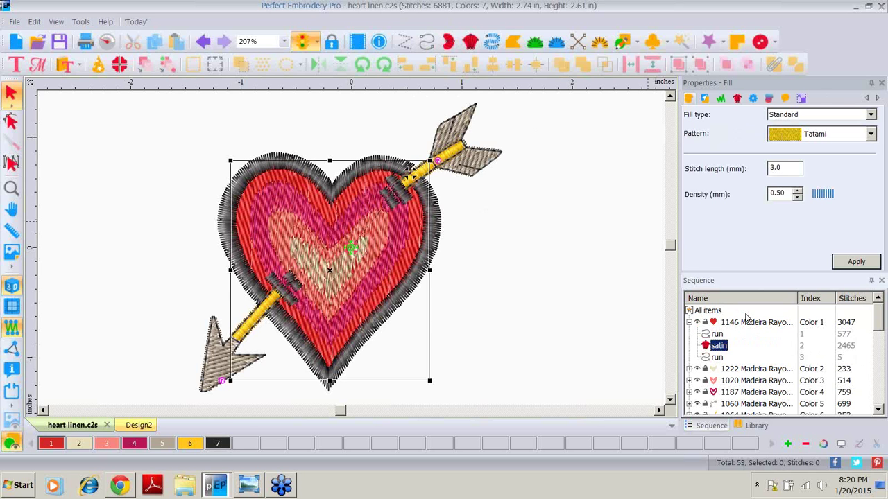
click(705, 98)
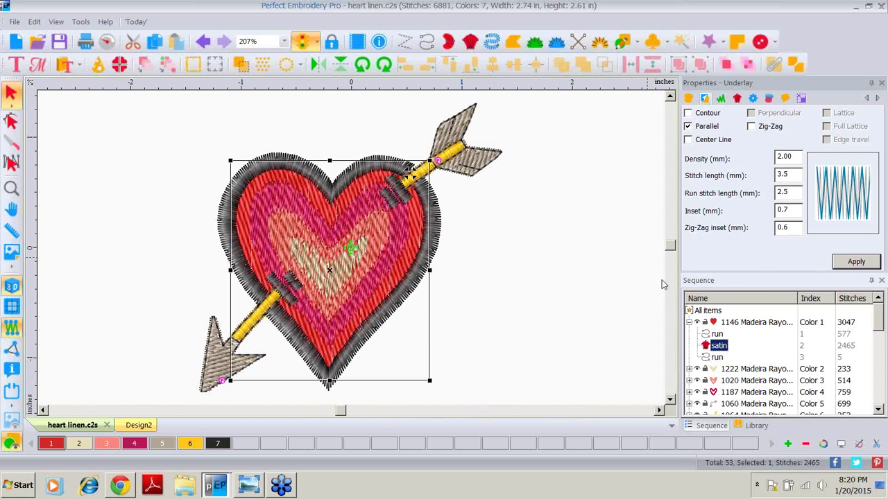
click(563, 254)
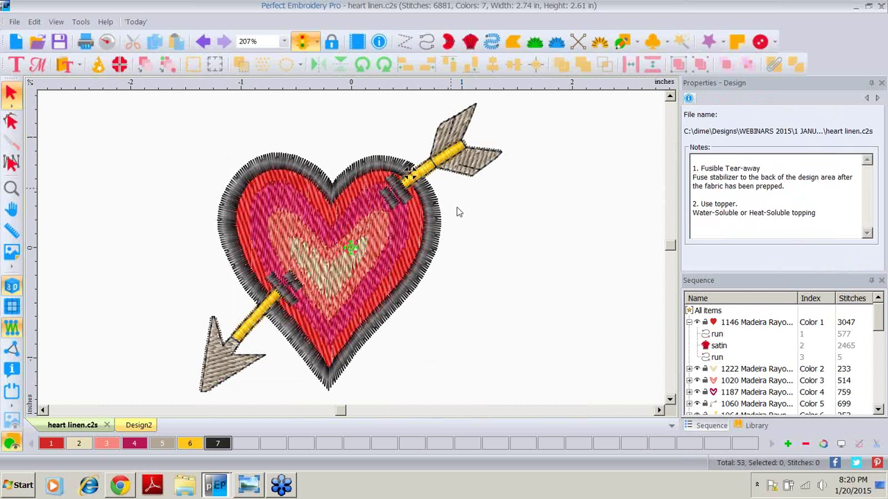
Step: Add the heading 'Linen Napkins Feb 2015' and a blank line at the top of the notes
click(694, 160)
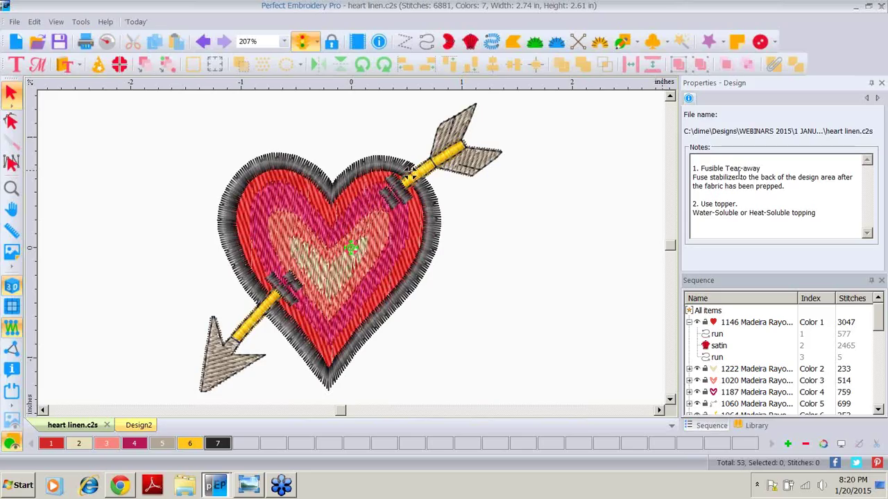
text(Linen N)
text(apkins F)
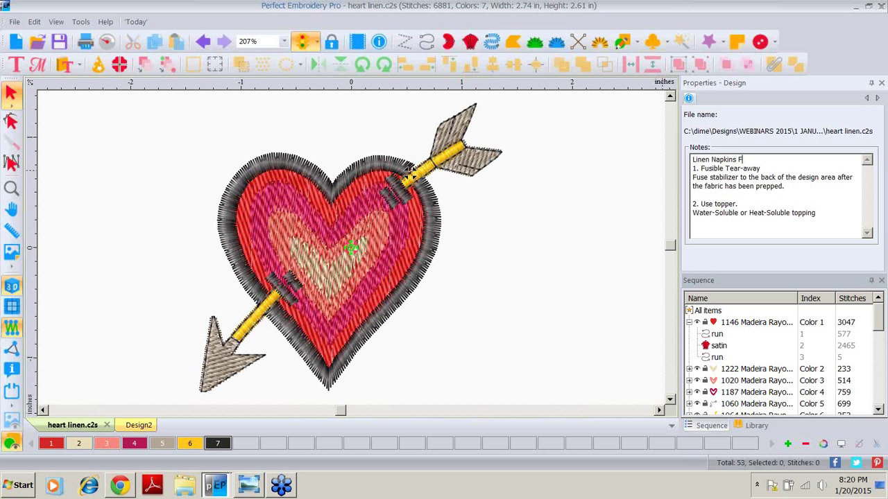
text(eb 2015)
key(Return)
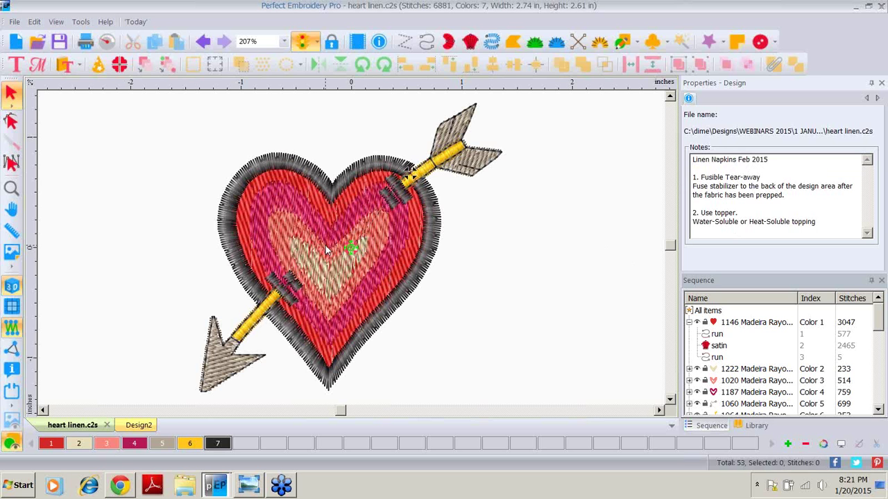
Step: Switch to the Design2 tab, select all its Sequence items and ungroup them
click(136, 428)
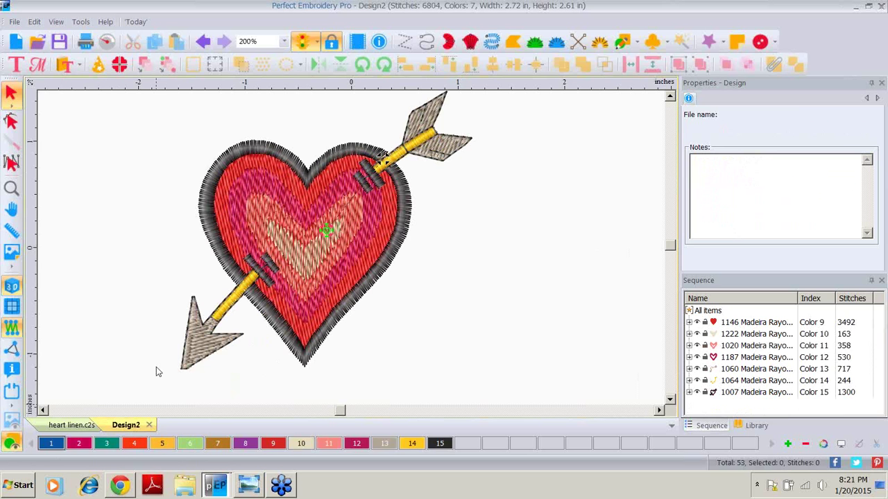
click(708, 311)
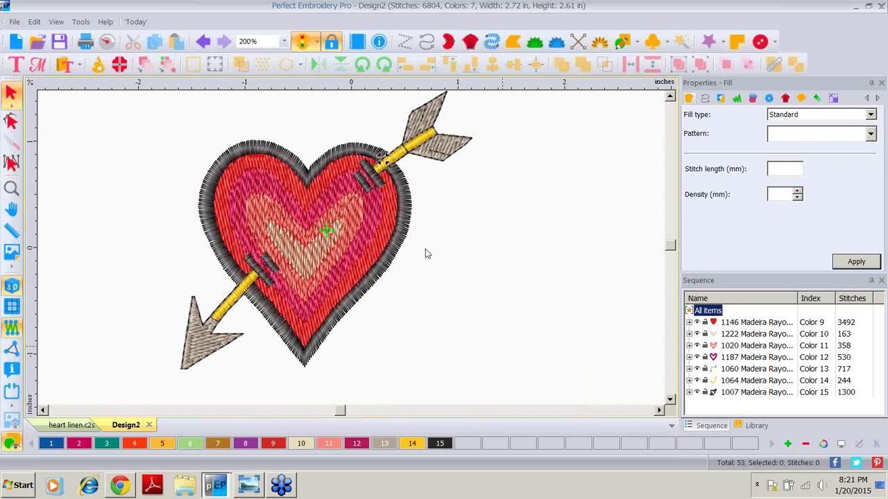
right_click(381, 249)
click(339, 190)
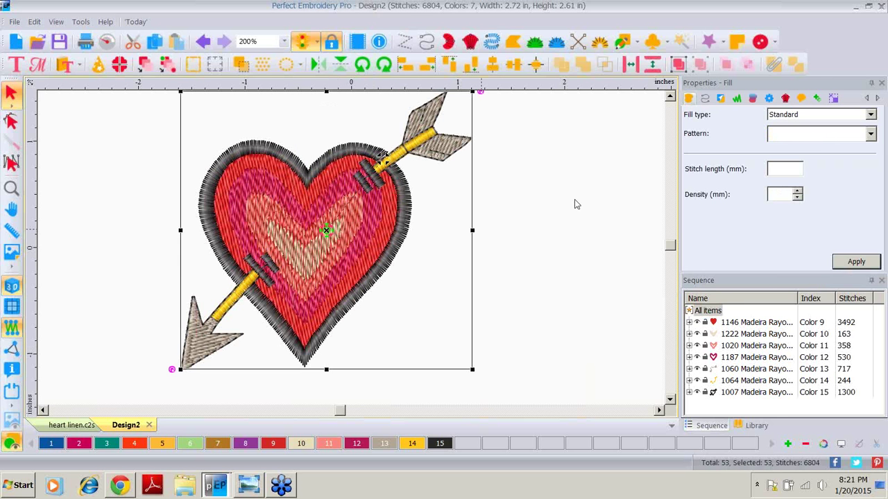
click(556, 218)
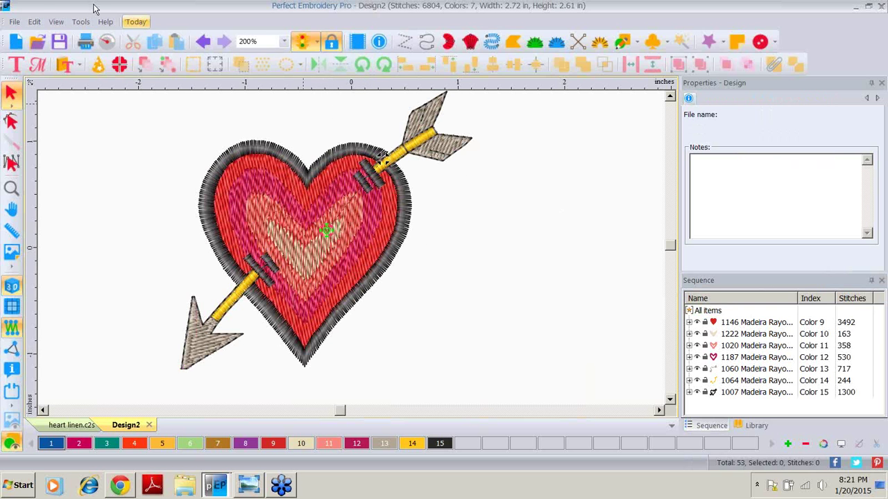
click(15, 22)
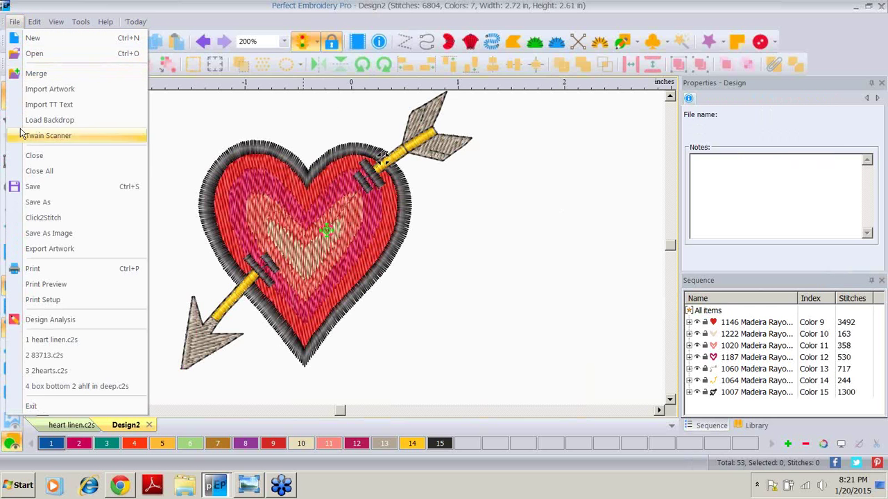
Step: In the Click2Stitch wizard, choose Woven With Nap Or Pile fabric and Solid, Dense, Outlines design type
click(27, 217)
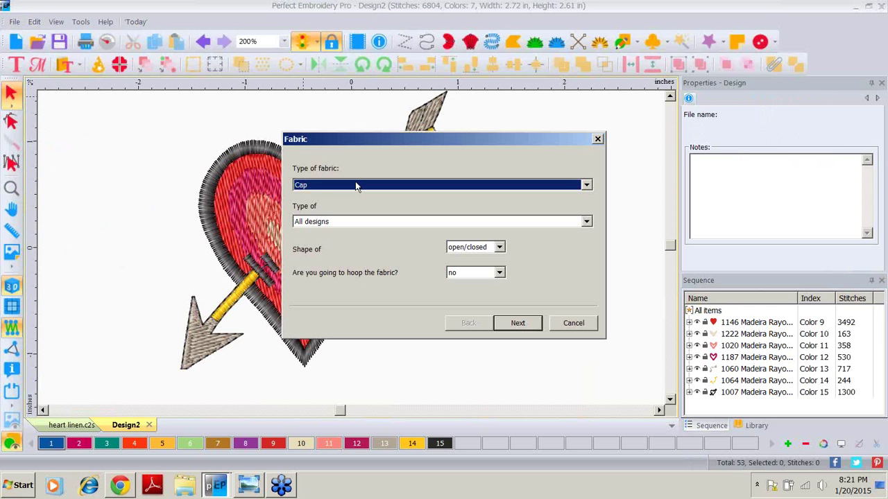
click(355, 183)
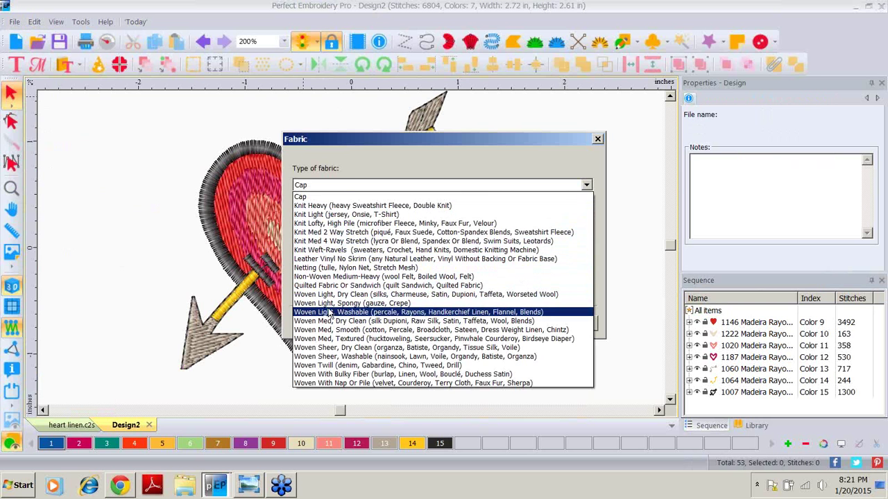
click(363, 384)
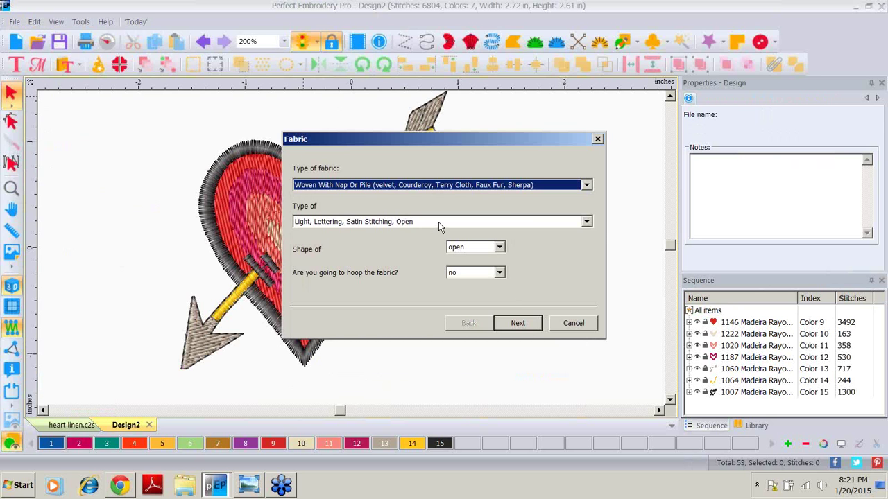
click(586, 222)
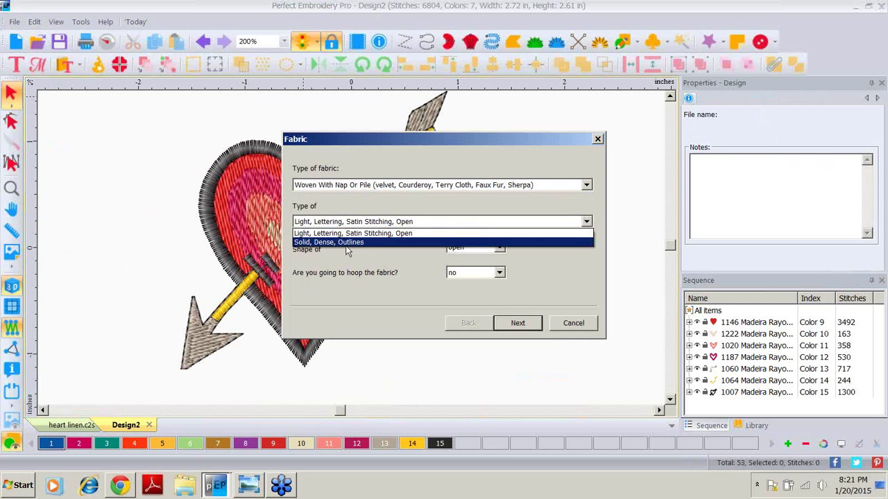
click(345, 244)
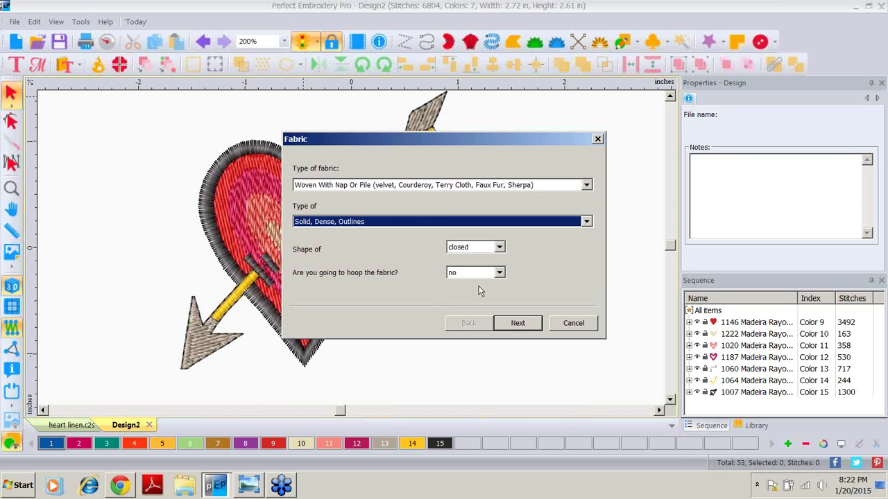
Step: Apply the new style settings to Design2 and confirm the change
click(505, 321)
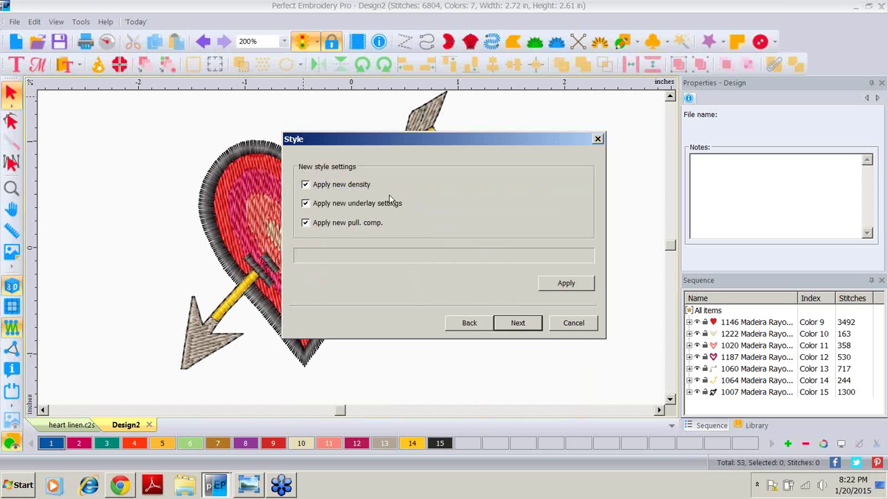
click(547, 286)
click(505, 272)
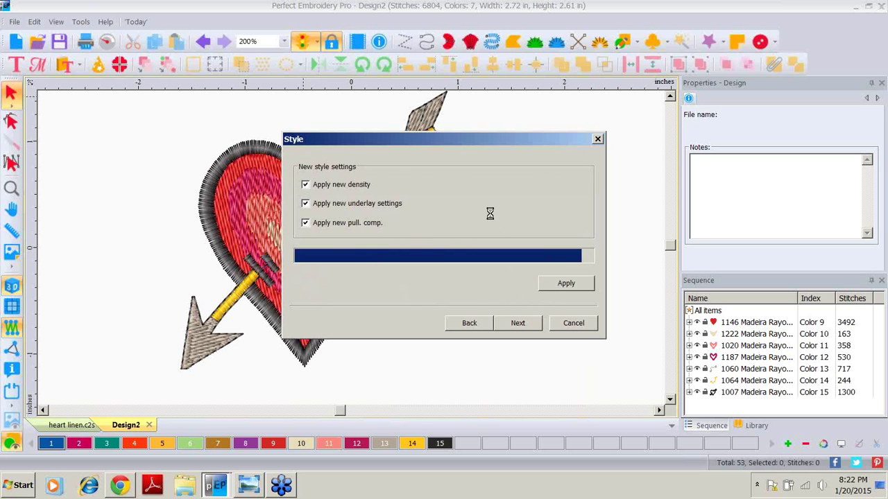
click(516, 323)
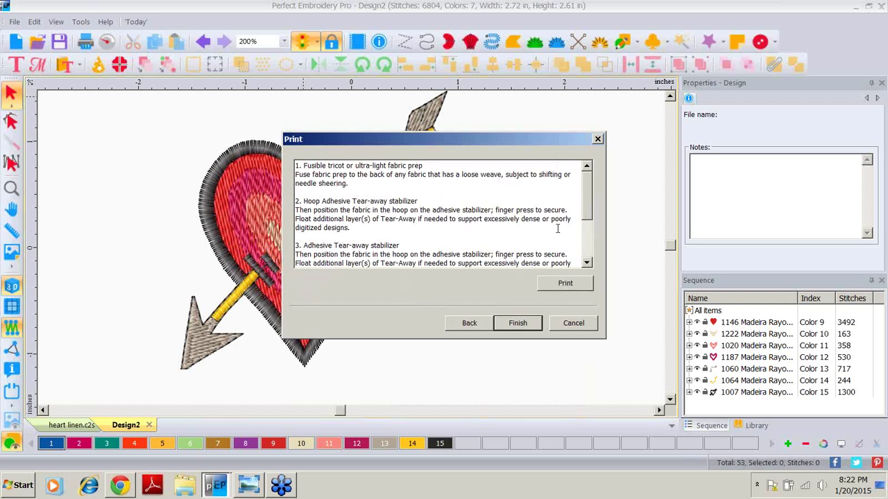
Step: Scroll through the Print page's Adhesive Tear-away, topper and Monster Hoop stabilizer instructions
drag(585, 188, 586, 230)
scroll(586, 209, up, 3)
drag(586, 197, 585, 201)
scroll(354, 198, down, 1)
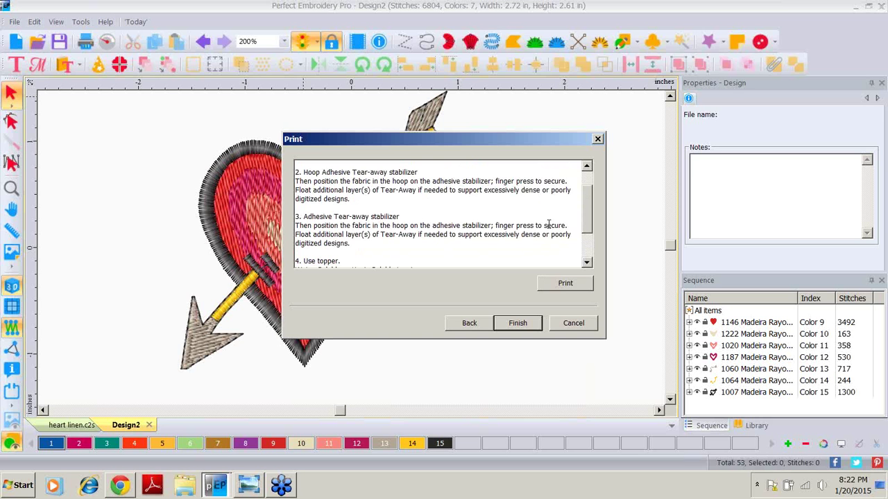
scroll(582, 222, down, 2)
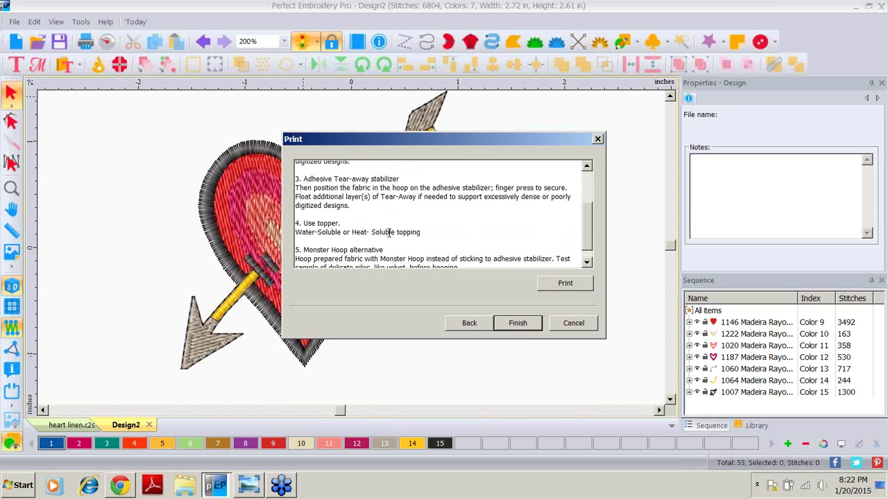
scroll(588, 227, down, 1)
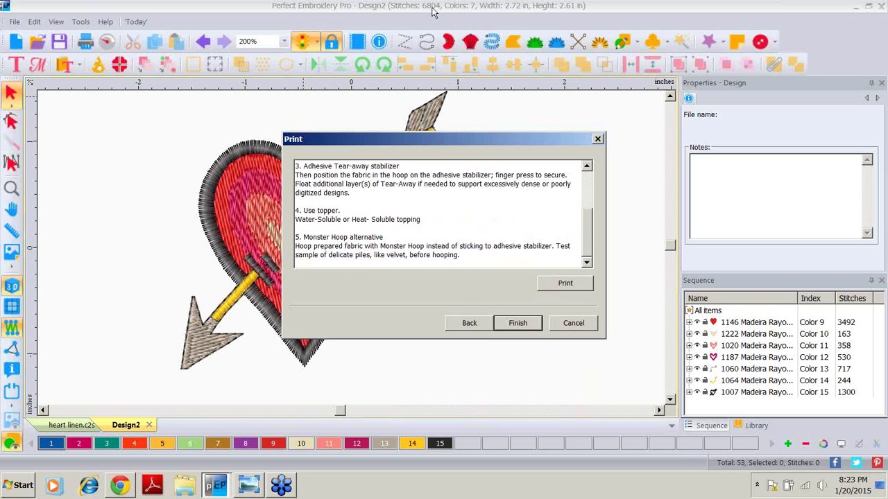
Step: Finish the wizard and save the design as heart towel.c2s
click(517, 324)
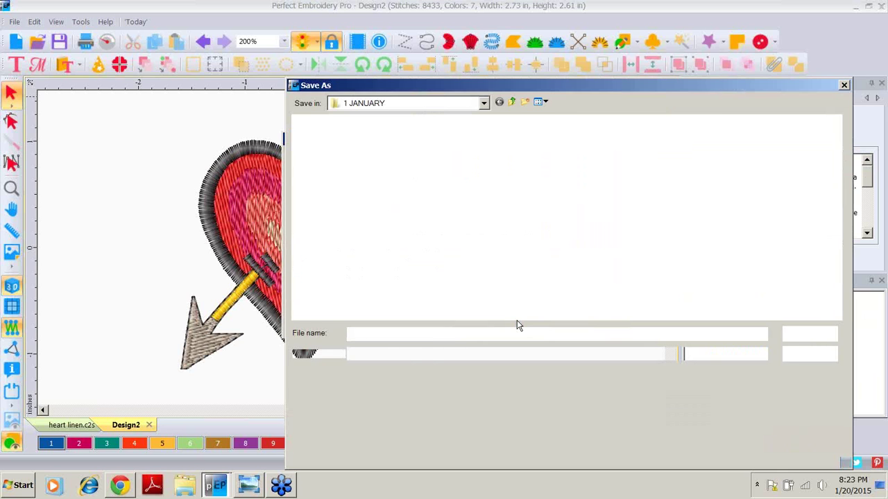
text(hea)
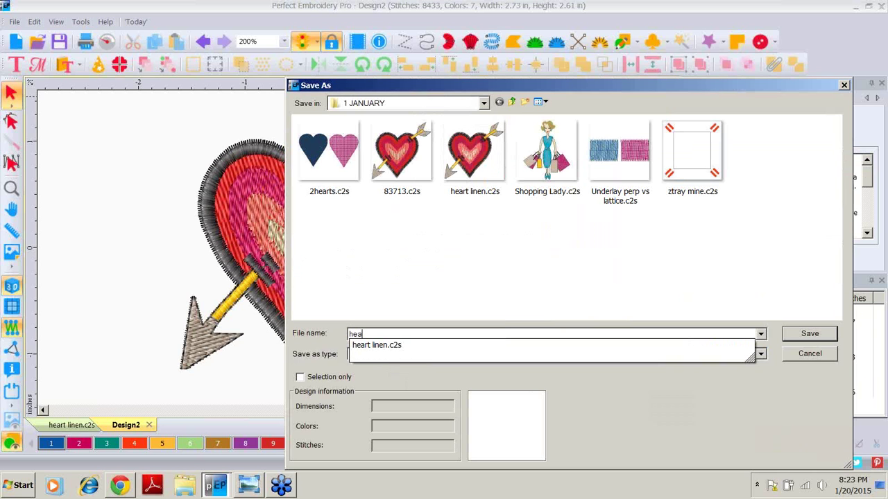
text(rt towel)
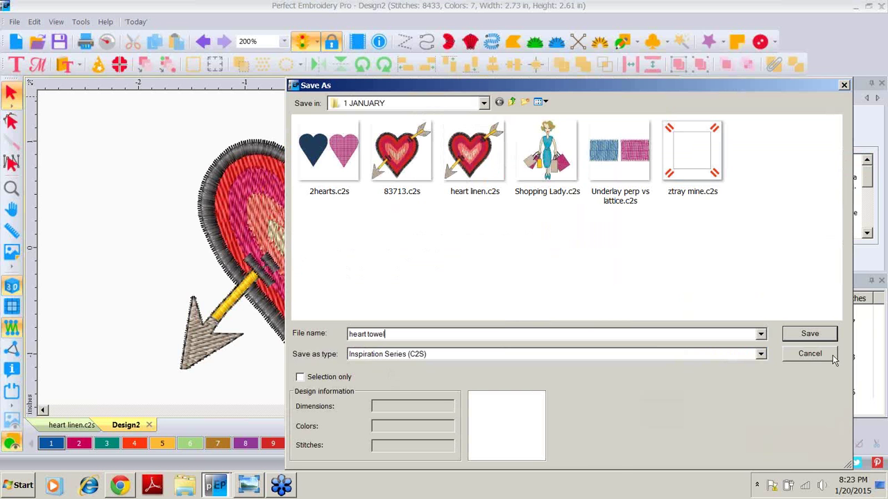
click(822, 334)
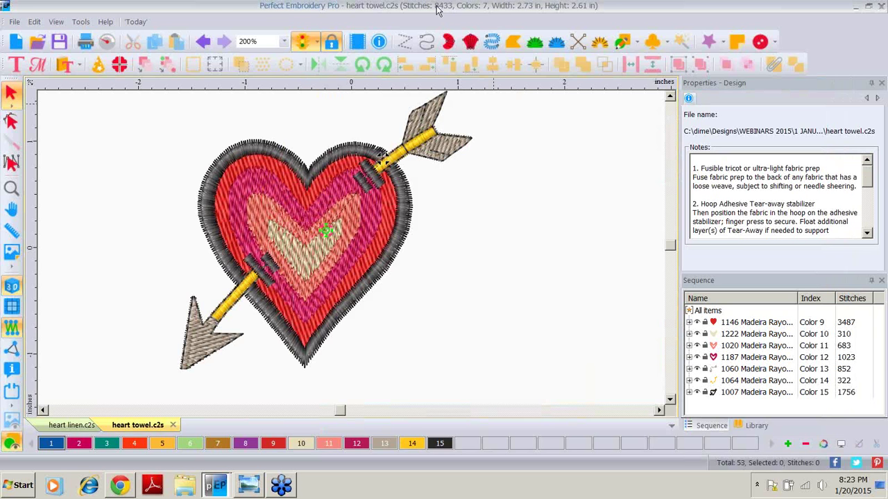
Step: Run a Slow Redraw stitch-out and drag the progress slider partway through the heart
click(107, 43)
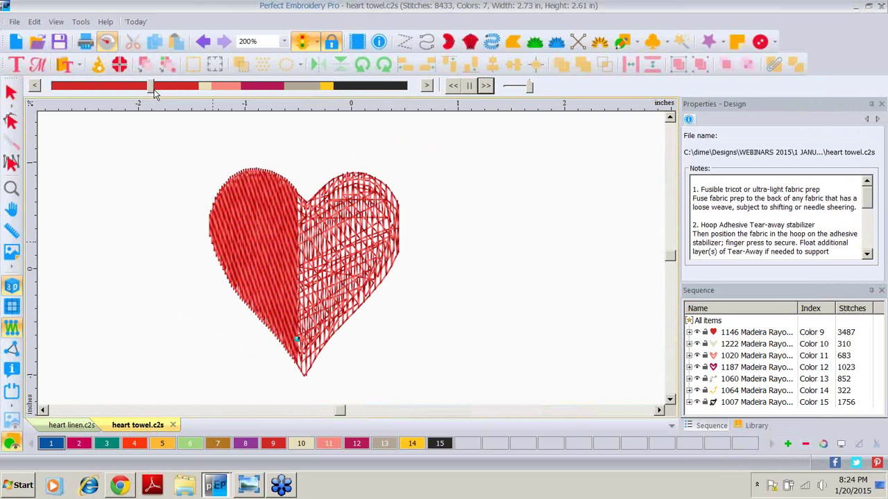
drag(159, 86, 198, 87)
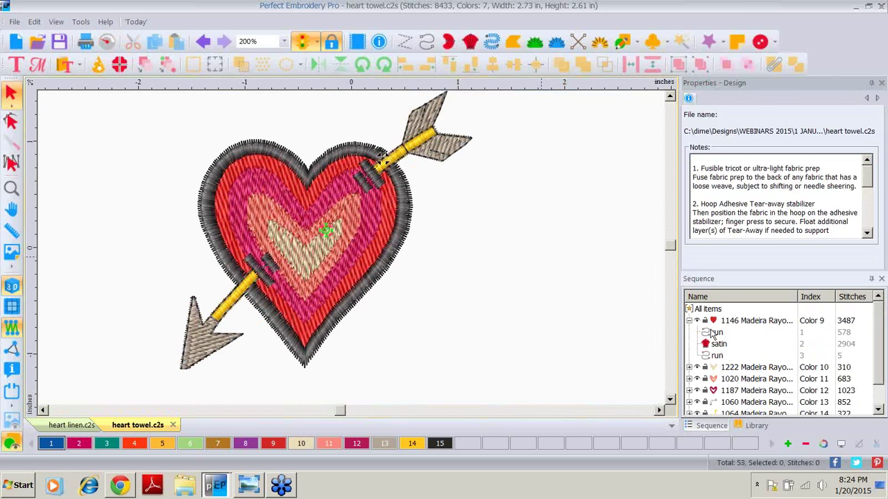
click(706, 99)
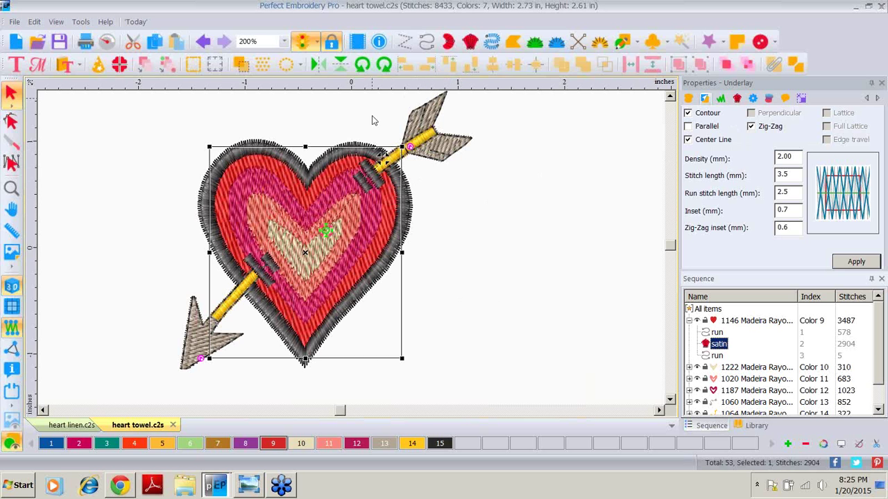
click(95, 138)
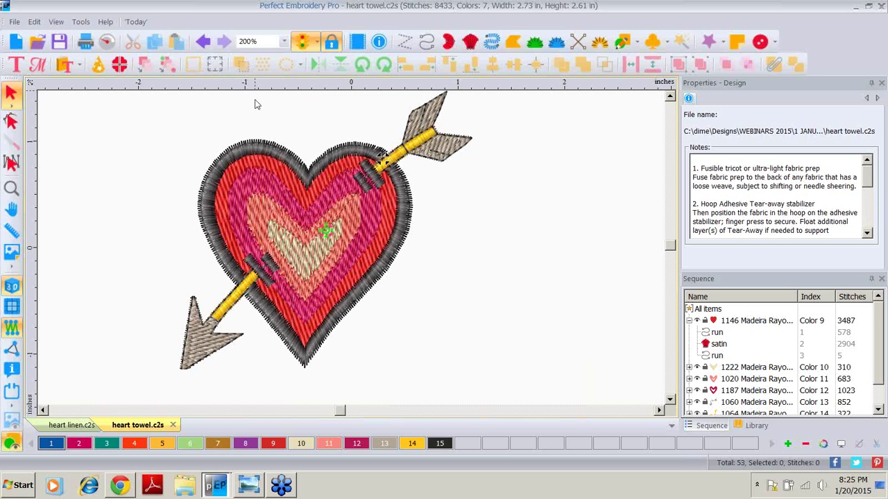
click(709, 311)
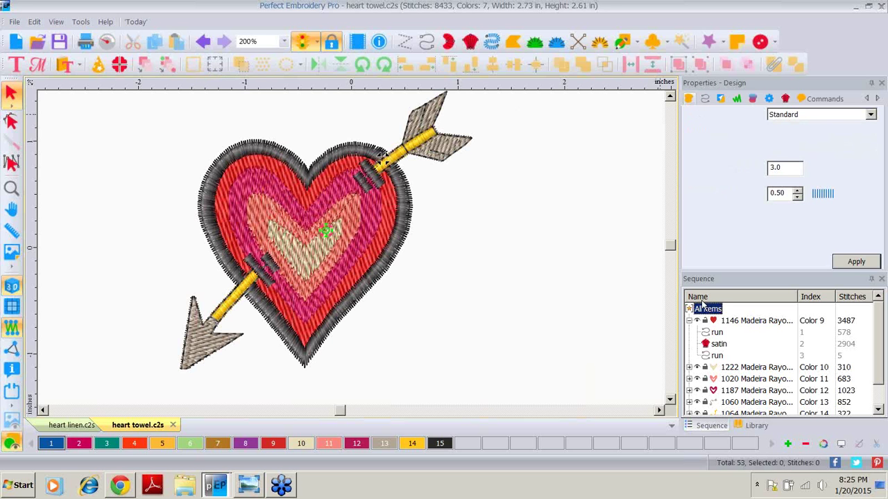
click(194, 70)
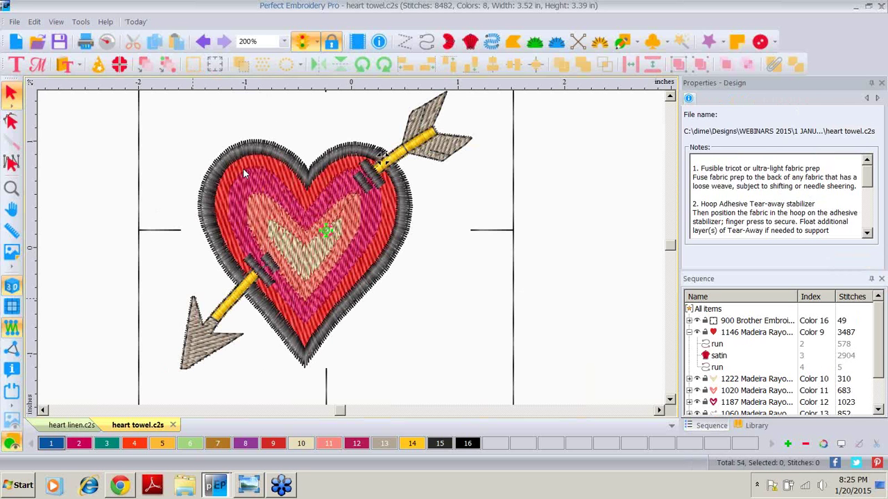
click(11, 189)
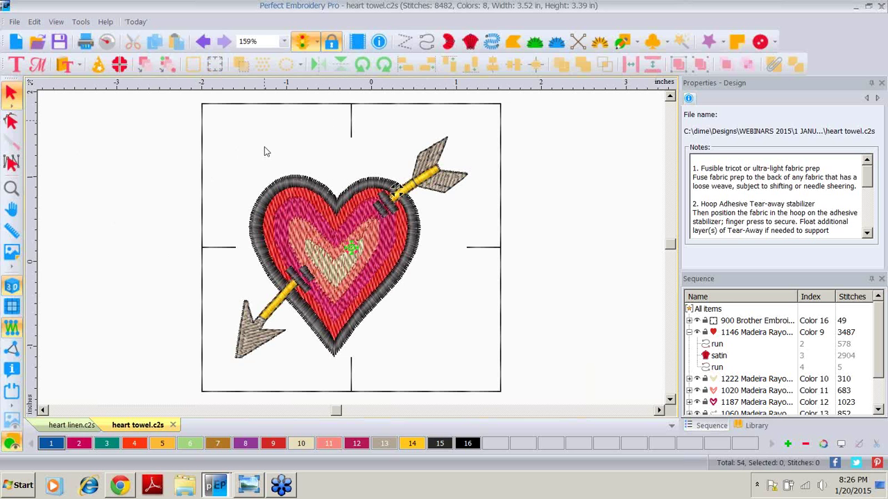
click(204, 43)
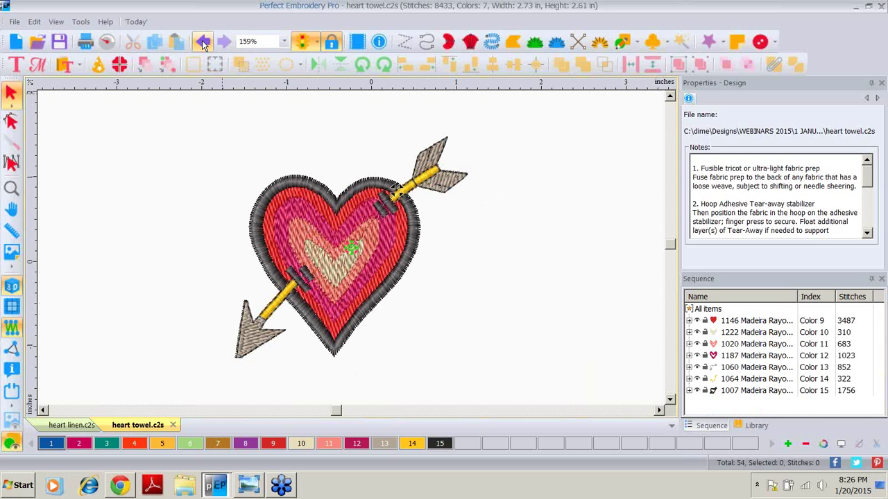
Step: Undo the earlier restitch, then pick Woven Med, Smooth fabric and Solid, Dense, Outlines in Click2Stitch
click(203, 43)
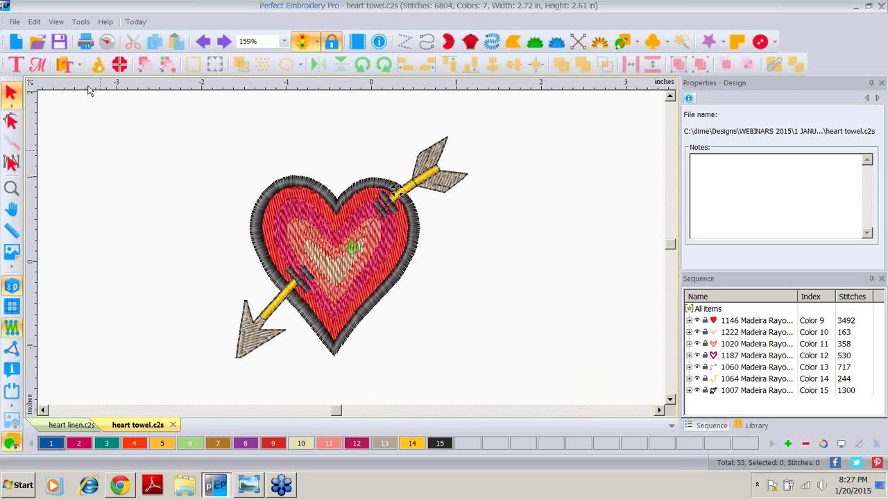
click(19, 23)
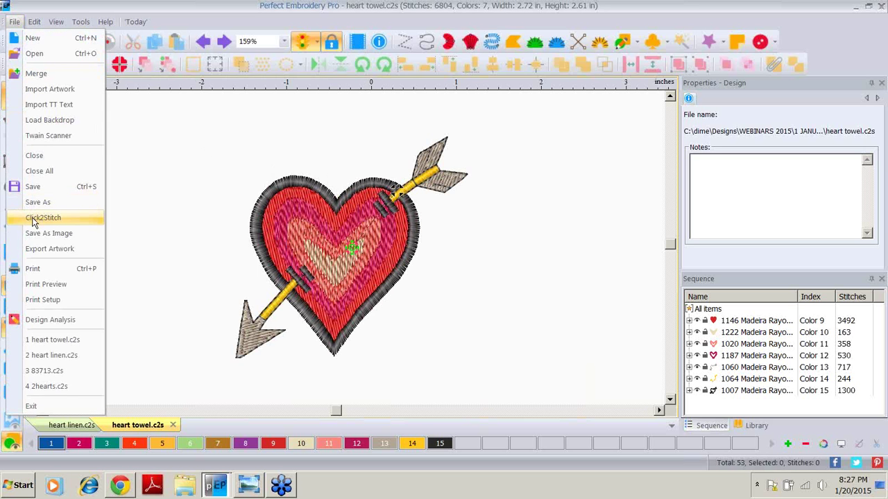
click(33, 220)
click(587, 185)
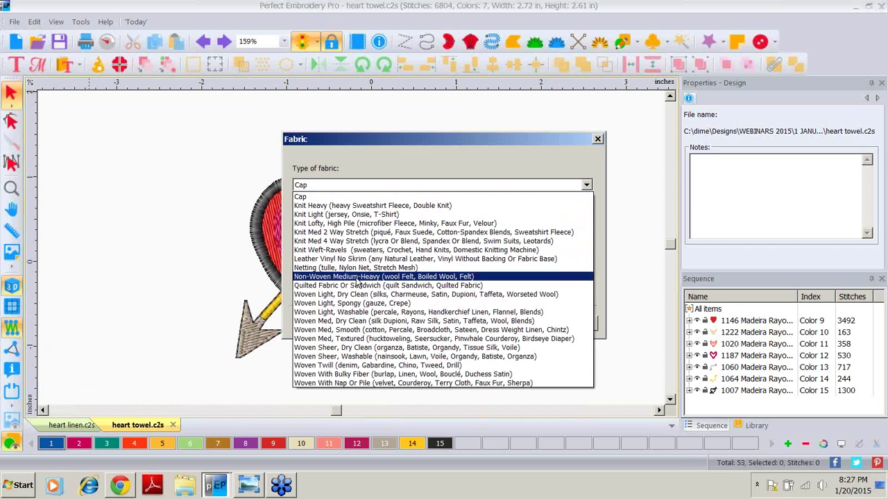
click(364, 331)
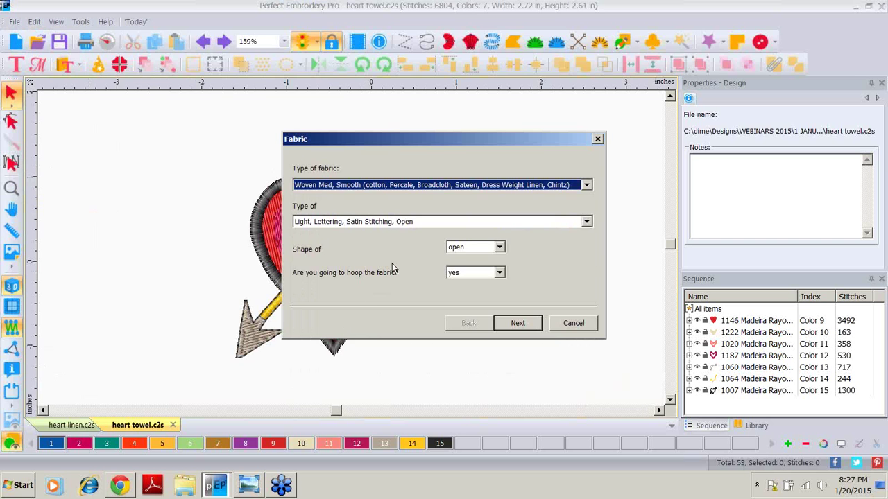
click(583, 222)
click(359, 240)
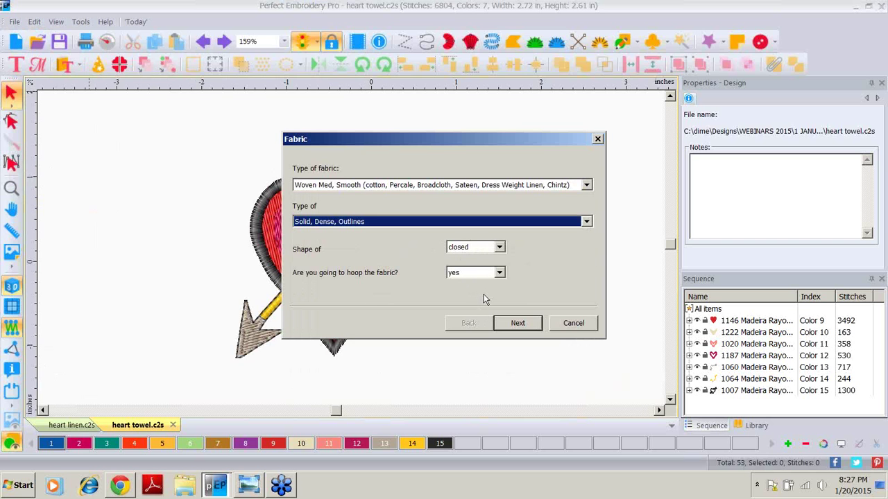
Step: Apply new density, underlay and pull compensation, then finish the wizard with stabilizer notes
click(517, 326)
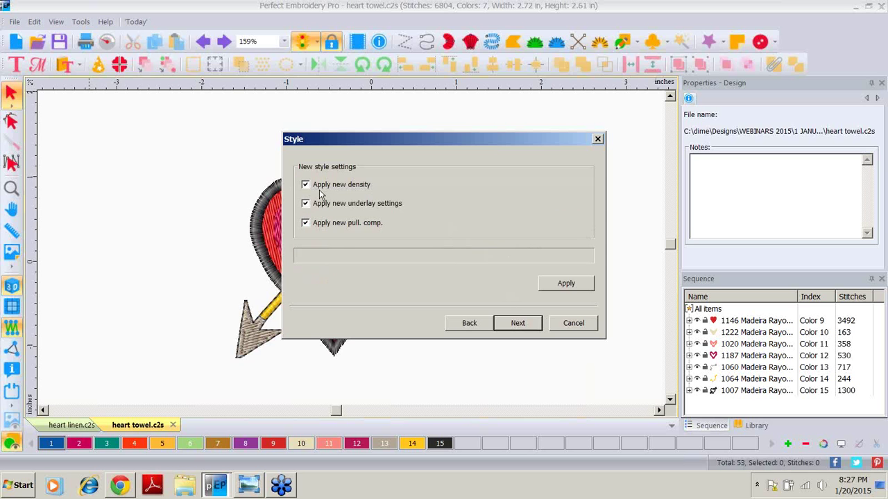
click(563, 284)
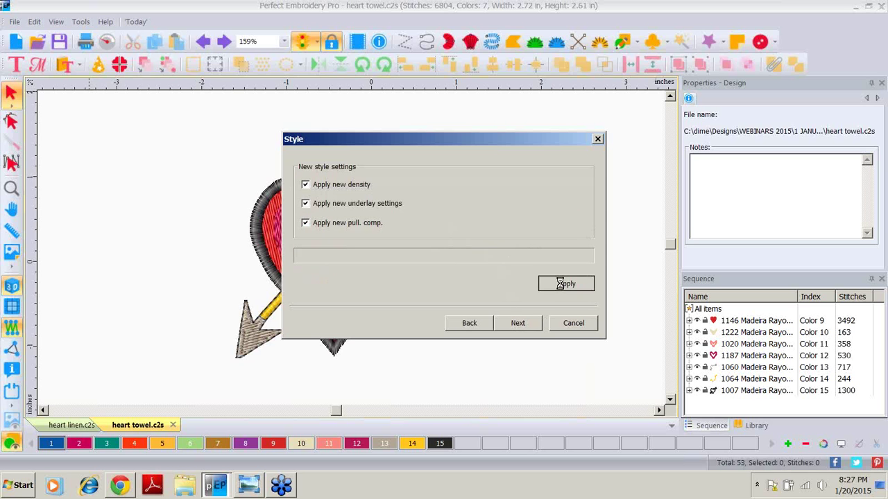
click(503, 274)
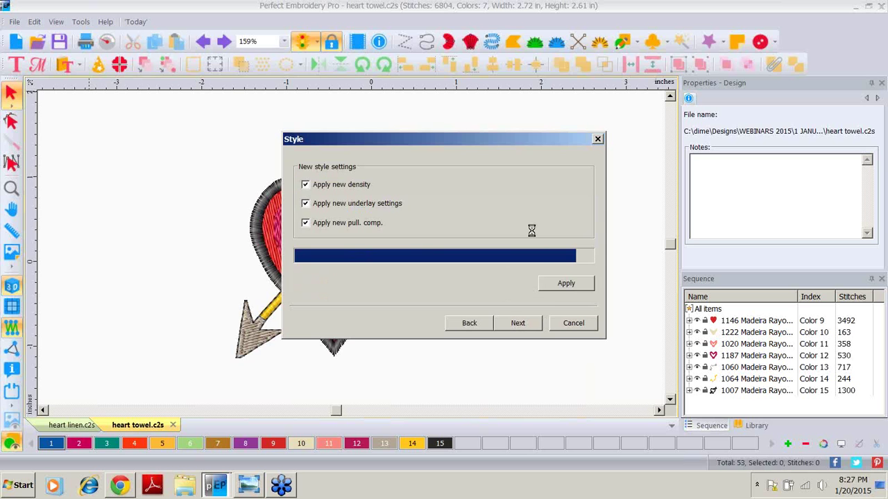
click(517, 323)
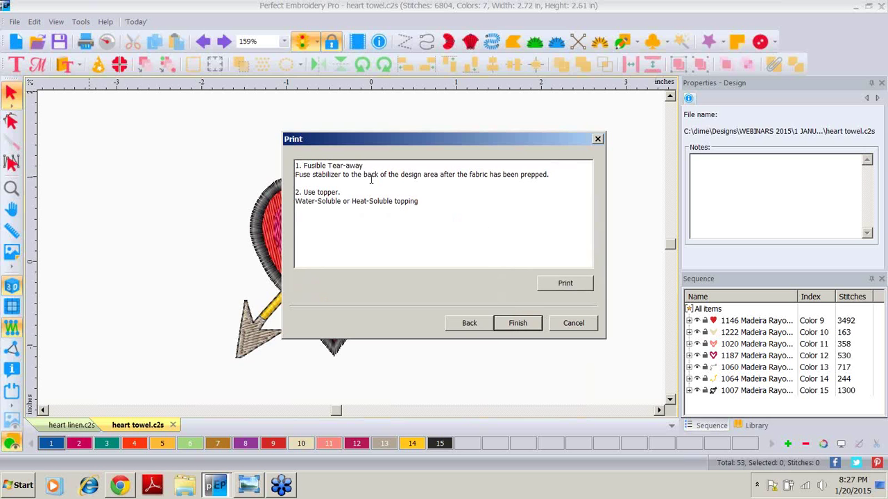
click(517, 324)
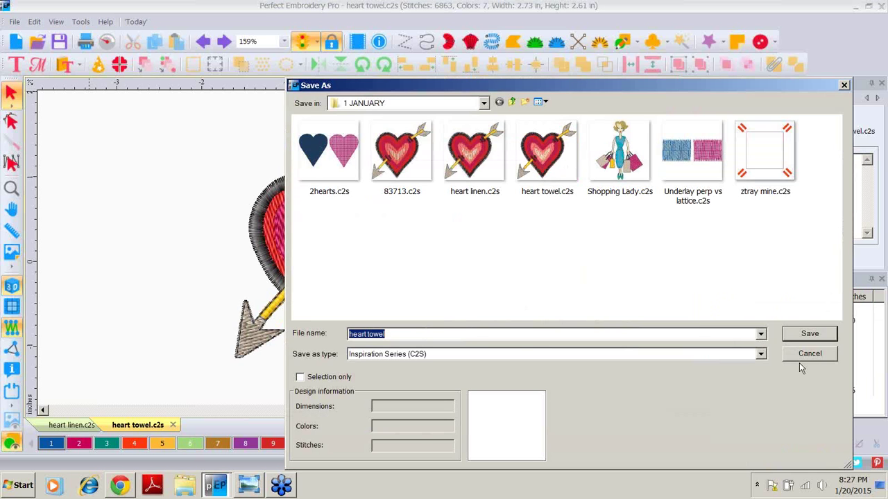
Step: Cancel the Save As dialog without saving
click(802, 357)
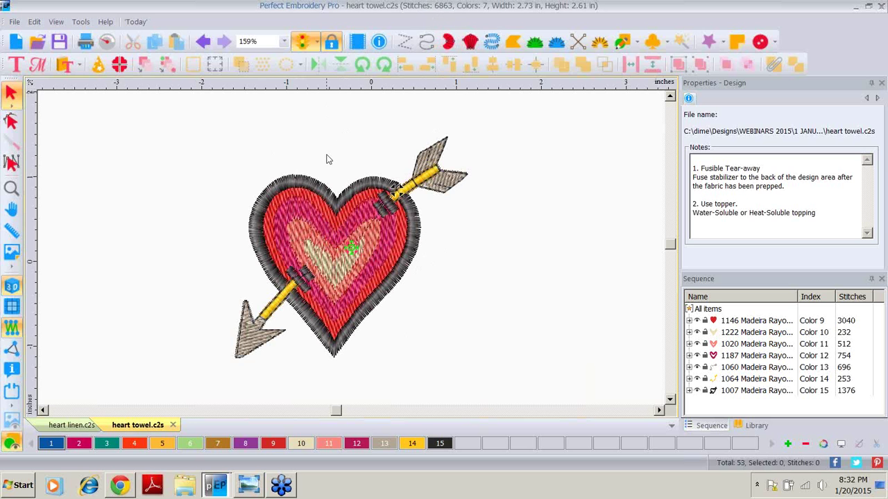
Step: Undo the restyle, returning heart towel to 6804 stitches with empty notes
click(203, 43)
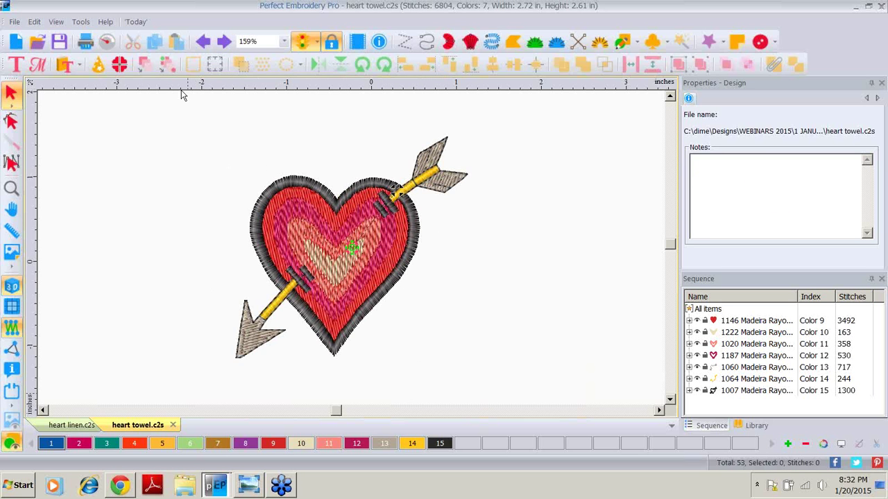
Step: In Click2Stitch, choose Woven With Nap Or Pile fabric and Solid, Dense, Outlines work type
click(14, 22)
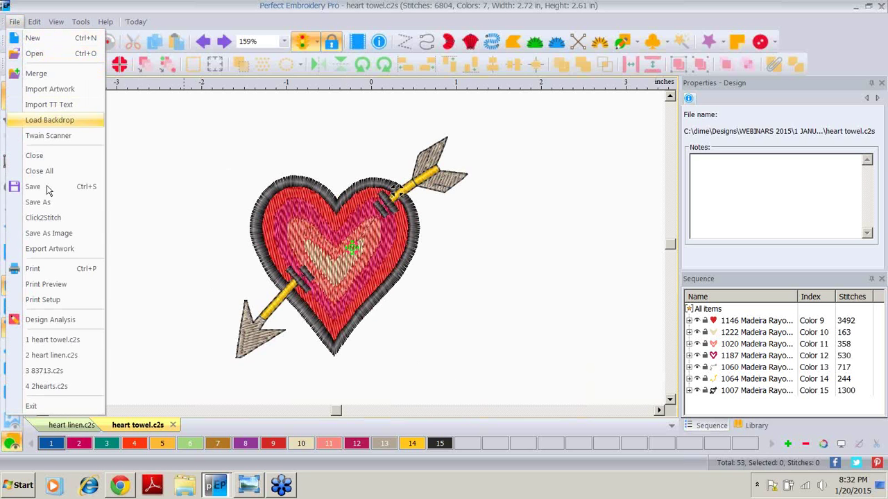
click(53, 219)
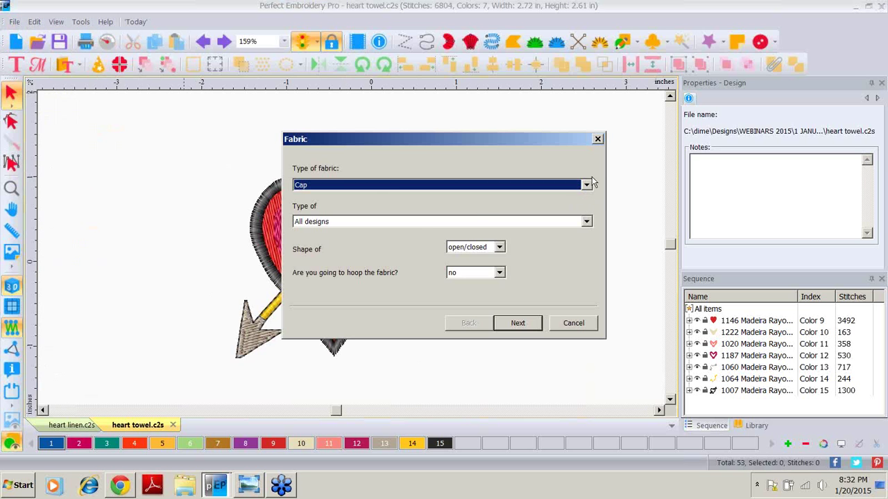
click(586, 186)
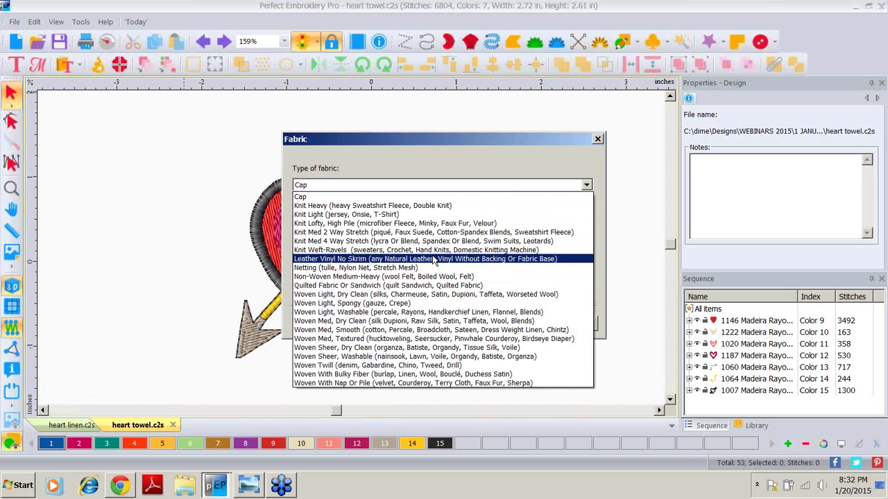
click(424, 384)
click(586, 221)
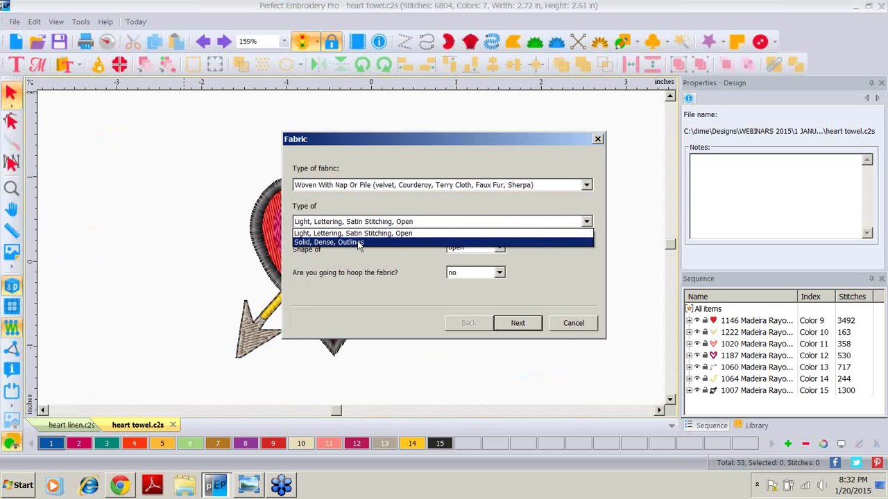
click(358, 243)
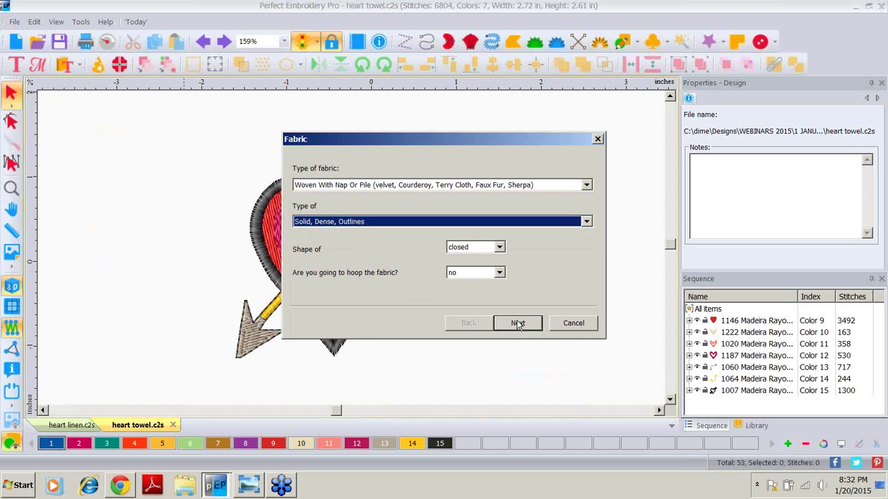
Step: Untick new density, underlay and pull compensation, then apply and confirm the style settings
click(516, 322)
click(305, 185)
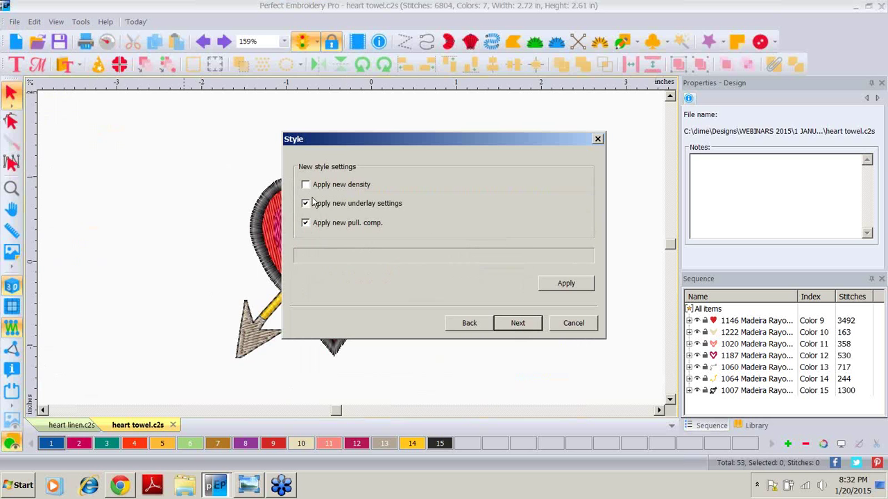
click(306, 204)
click(306, 222)
click(565, 284)
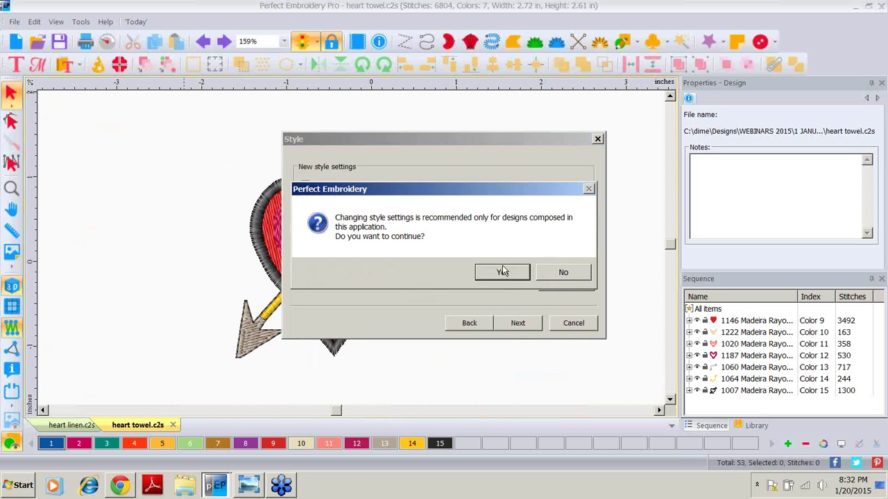
click(503, 273)
Step: Advance to the stabilizer instructions page and scroll through them
click(516, 324)
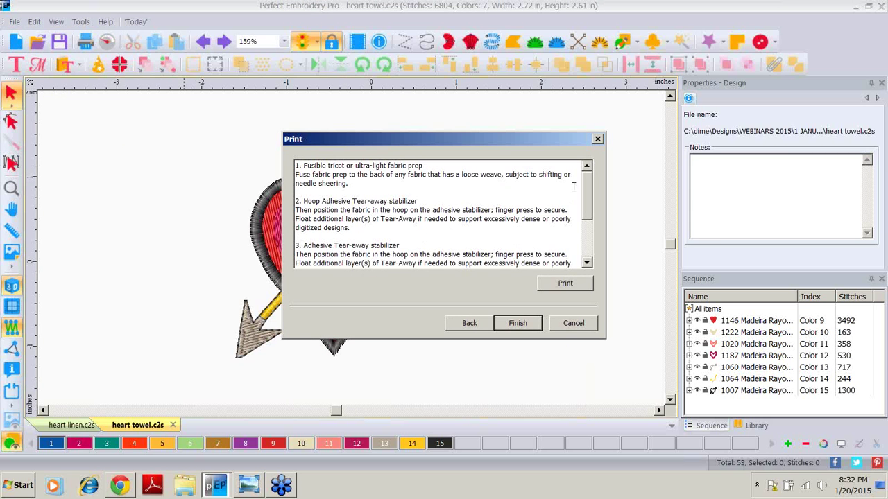
drag(587, 207, 593, 243)
scroll(576, 250, up, 2)
Step: Finish the fabric wizard and overwrite heart towel.c2s with the 6804-stitch version
click(518, 324)
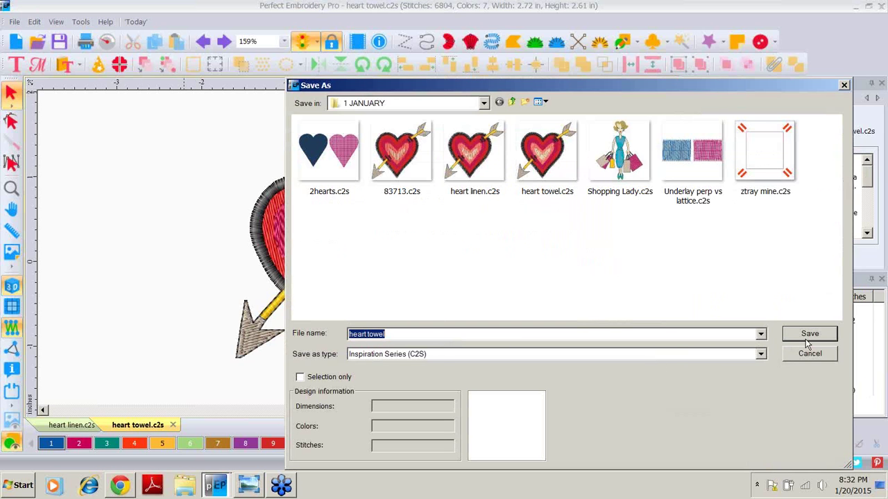
click(805, 336)
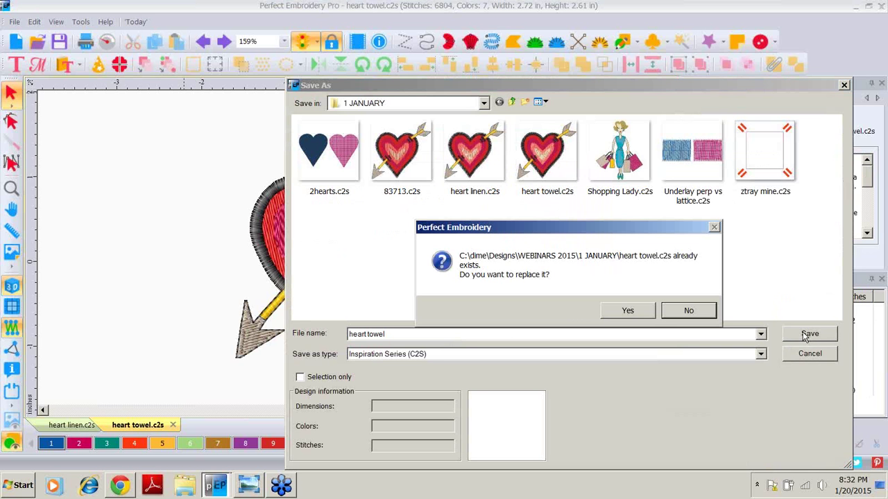
click(625, 311)
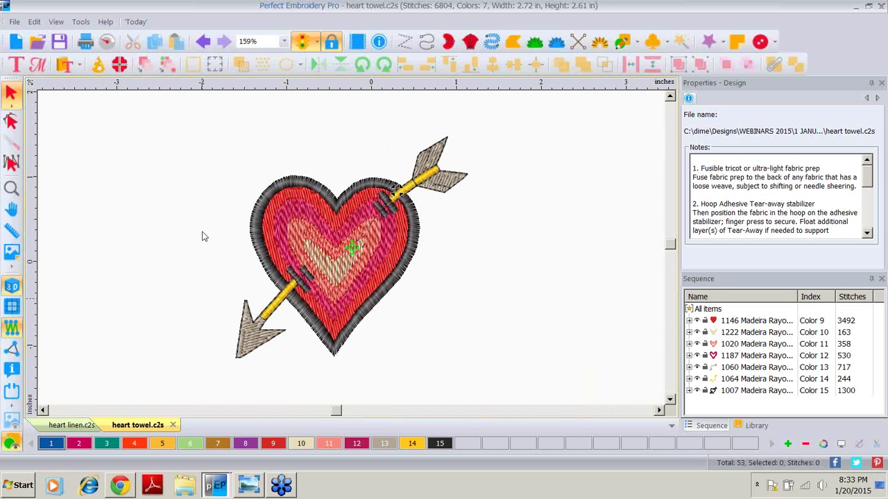
Step: Close the heart linen.c2s design without saving its changes
click(73, 426)
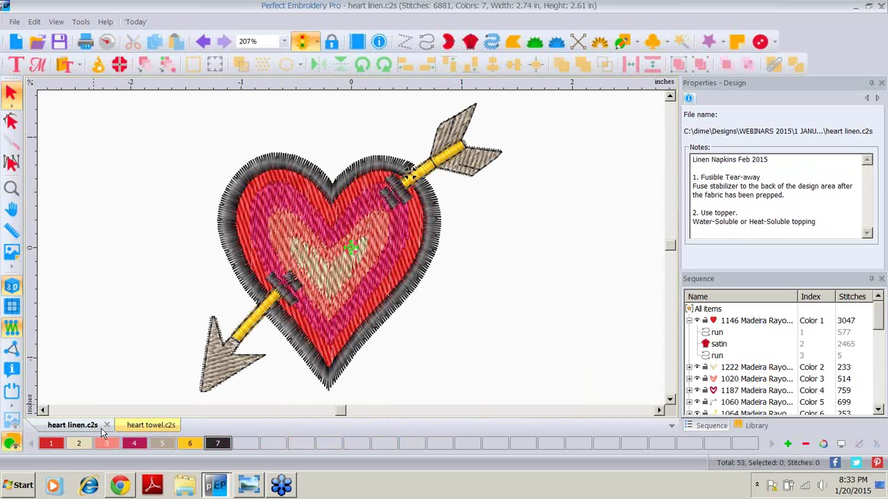
key(ctrl+F4)
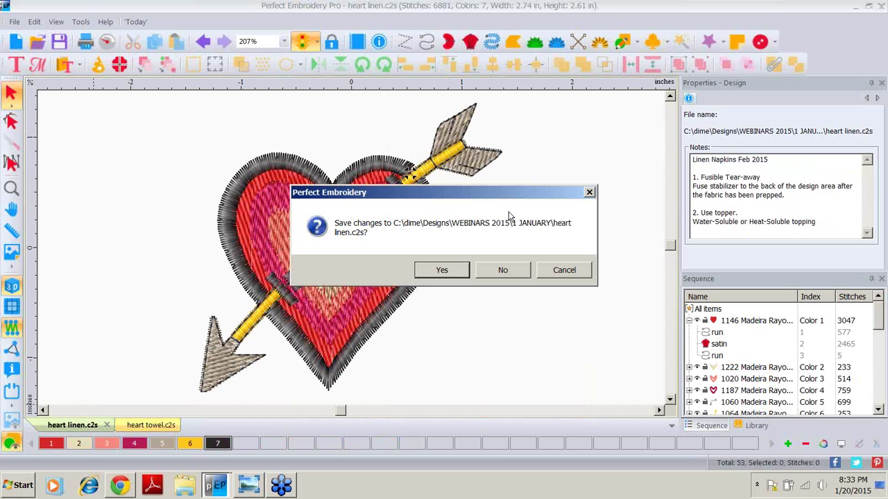
click(502, 271)
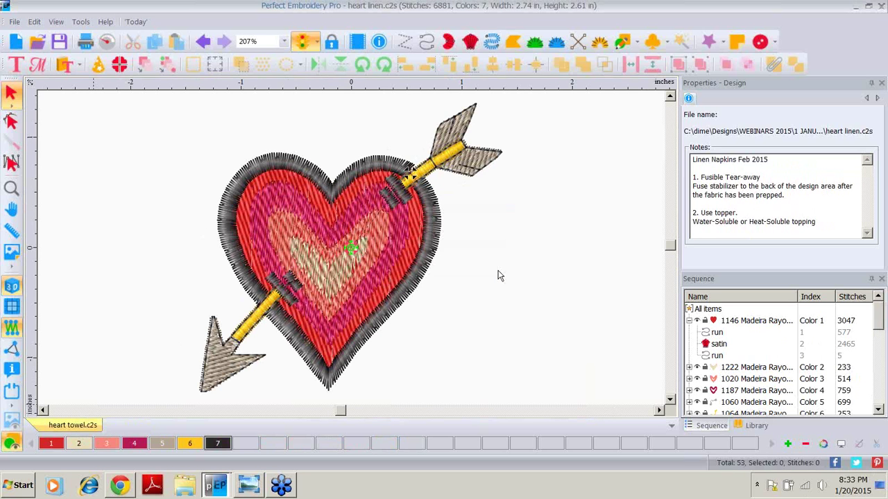
Step: Open the 83713.c2s heart-and-arrow design
click(14, 22)
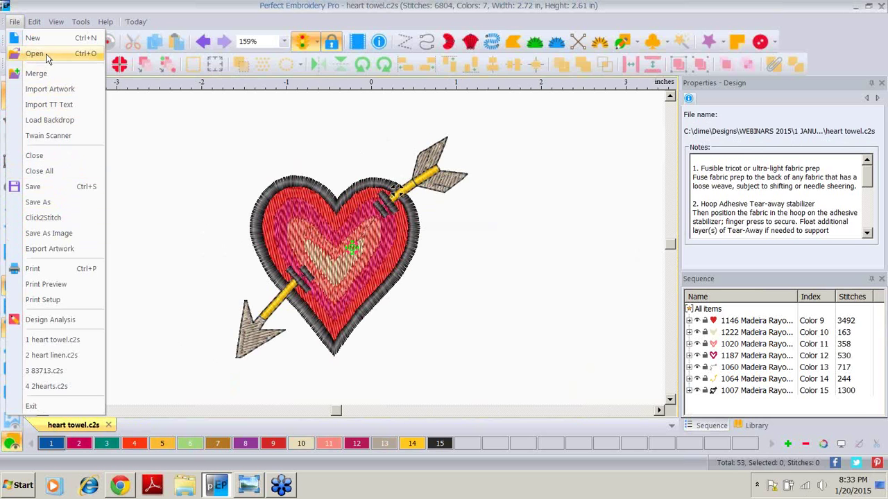
click(173, 120)
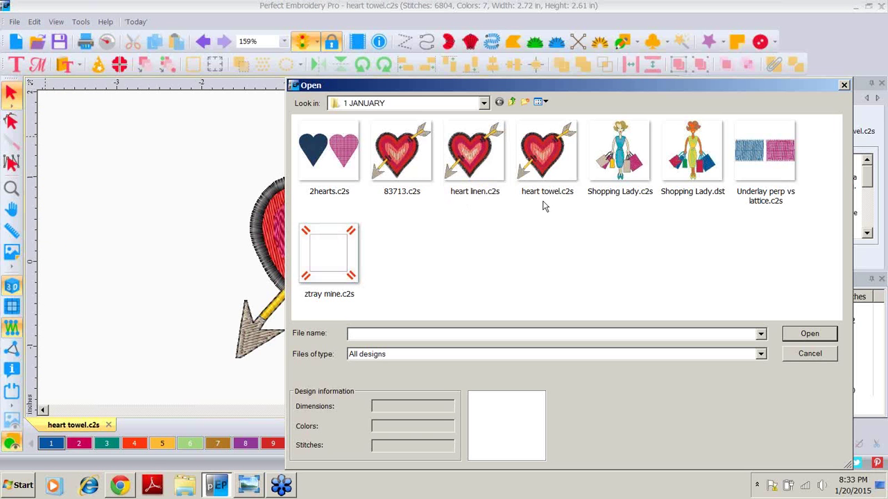
click(403, 155)
double_click(402, 156)
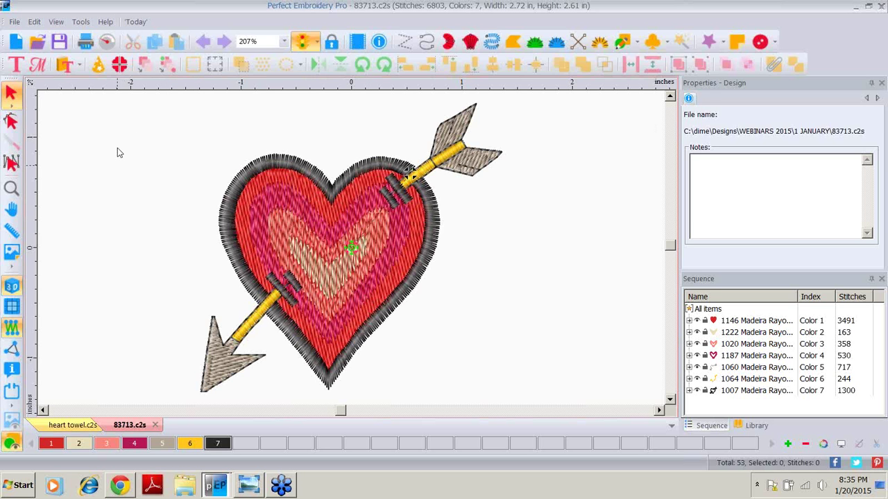
Step: Save the 83713 design as a Baby Lock/Brother/Bernina (PES v5) file in the 1 JANUARY folder
click(14, 21)
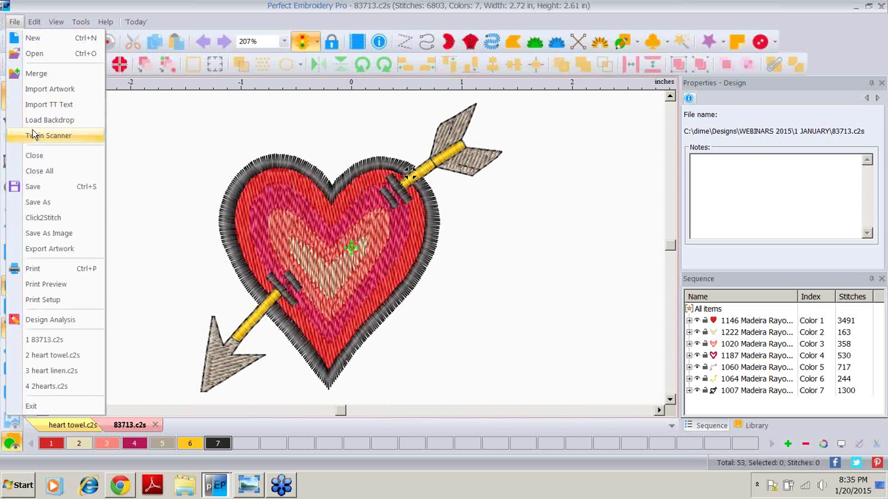
click(31, 203)
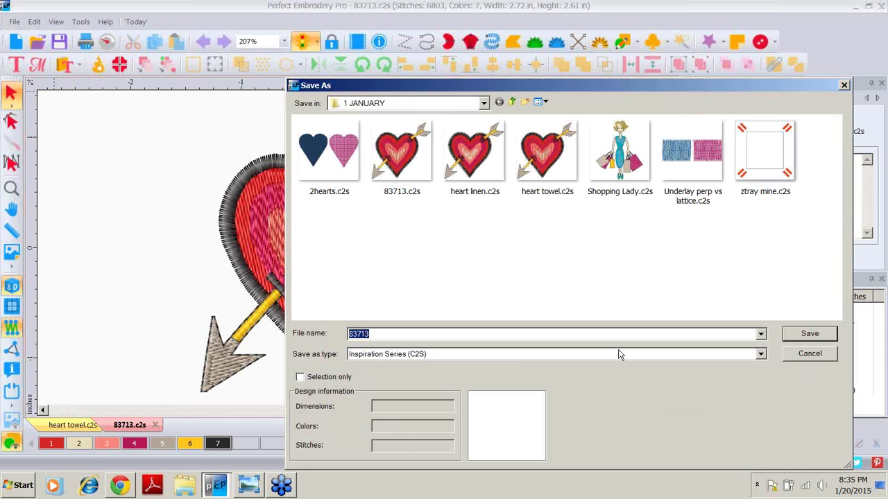
click(761, 355)
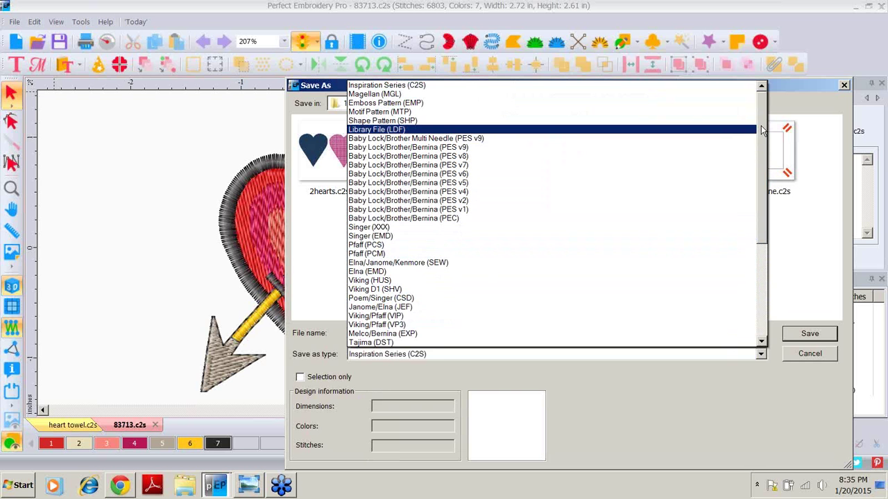
drag(761, 129, 763, 255)
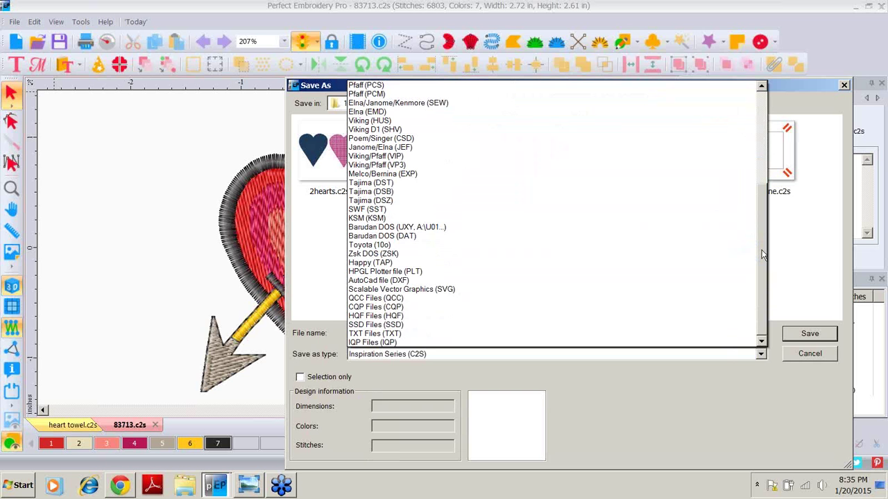
drag(762, 255, 762, 137)
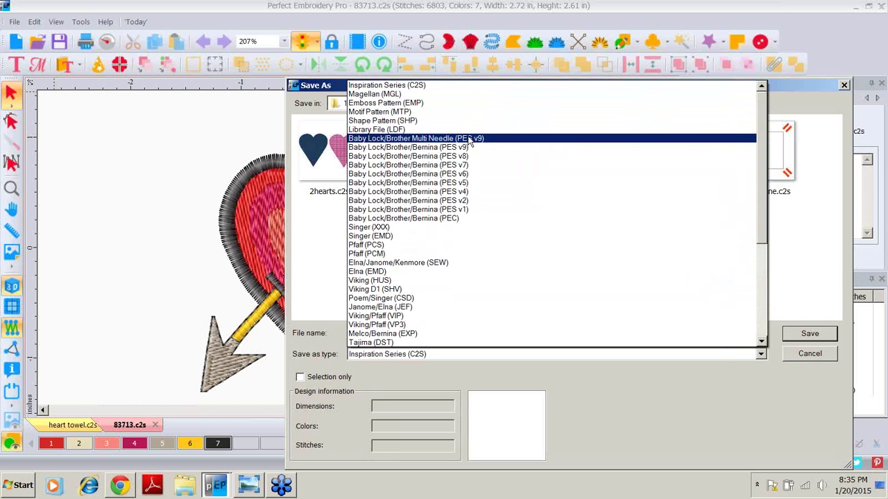
click(460, 185)
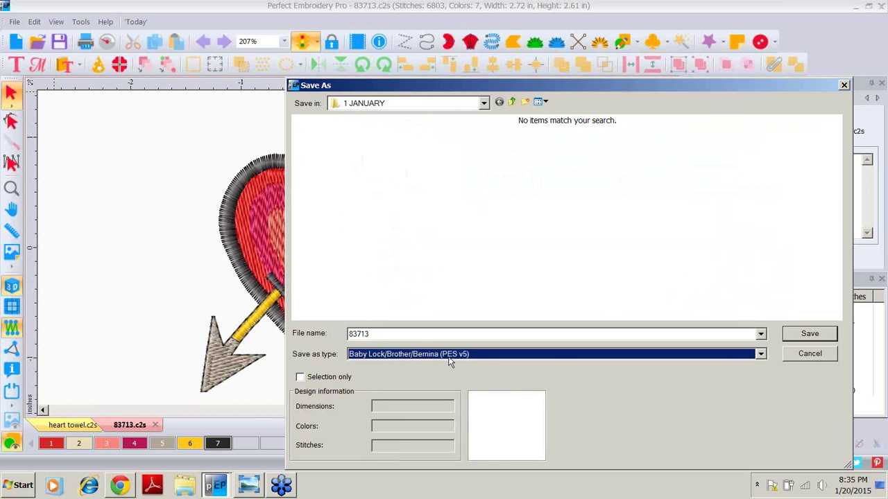
click(811, 334)
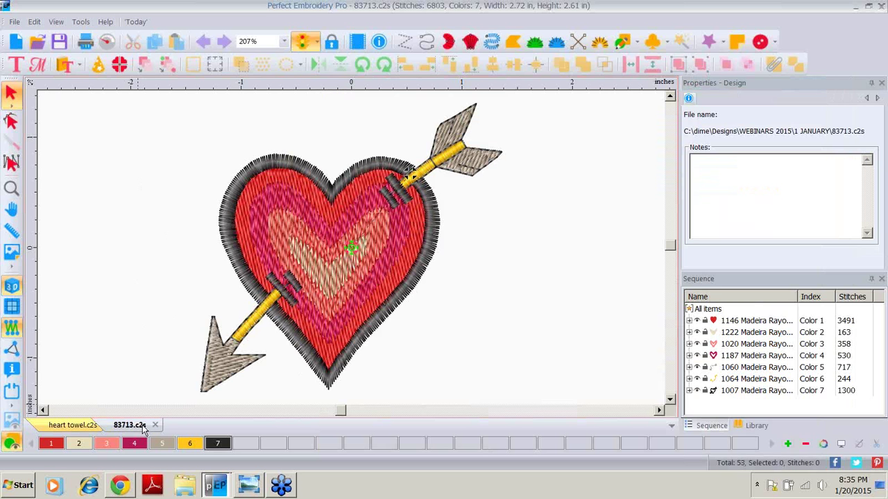
Step: Reopen 83713.pes from the recent files and show it with realistic 3D stitches
click(14, 21)
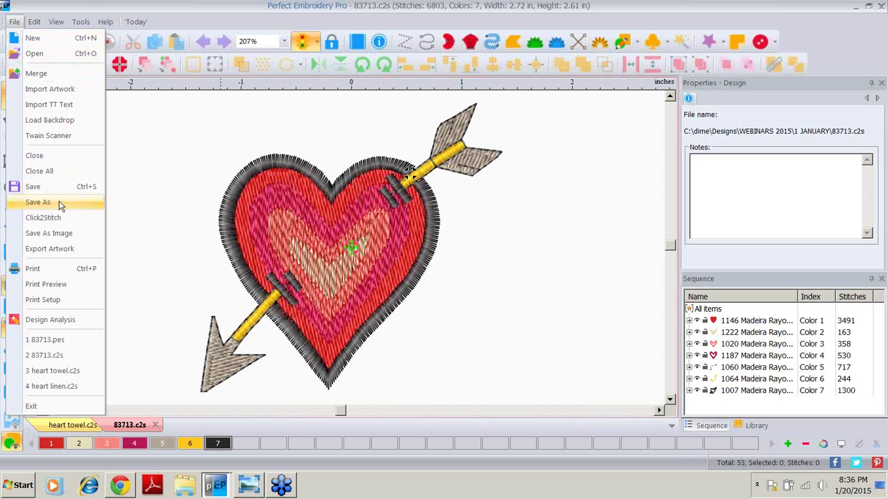
click(54, 341)
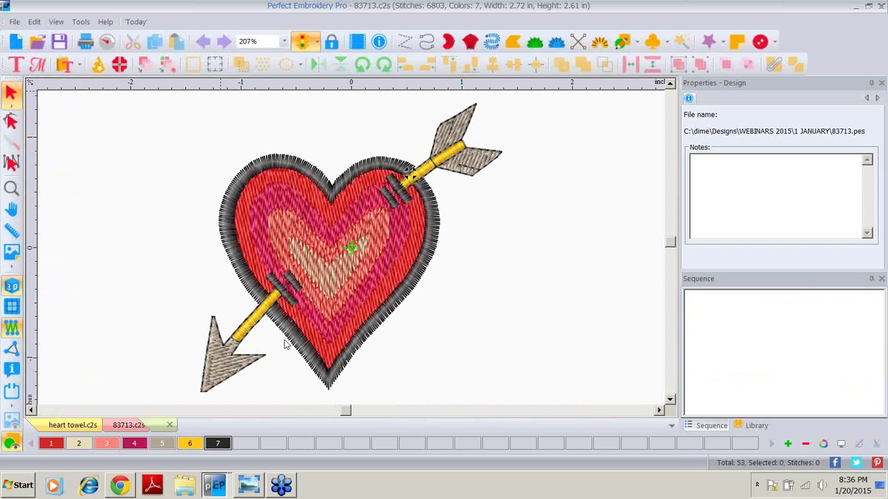
click(12, 287)
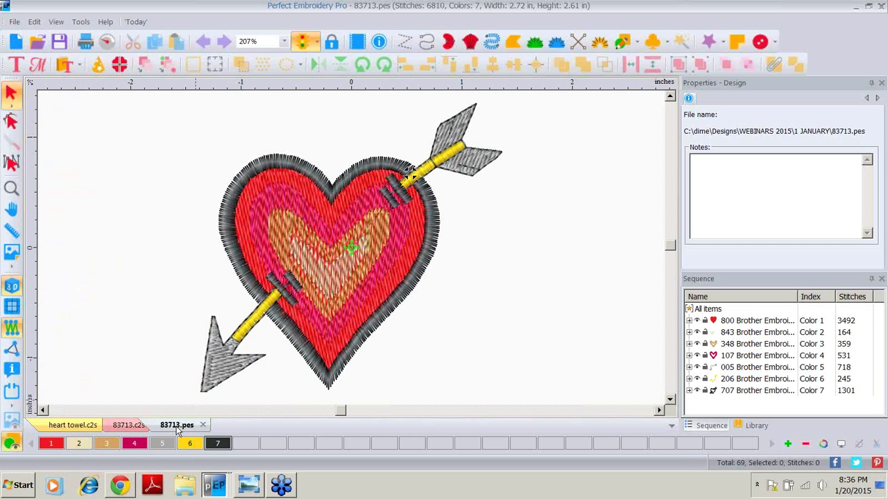
Step: Return to the 83713.c2s tab with its Madeira thread colours
click(131, 426)
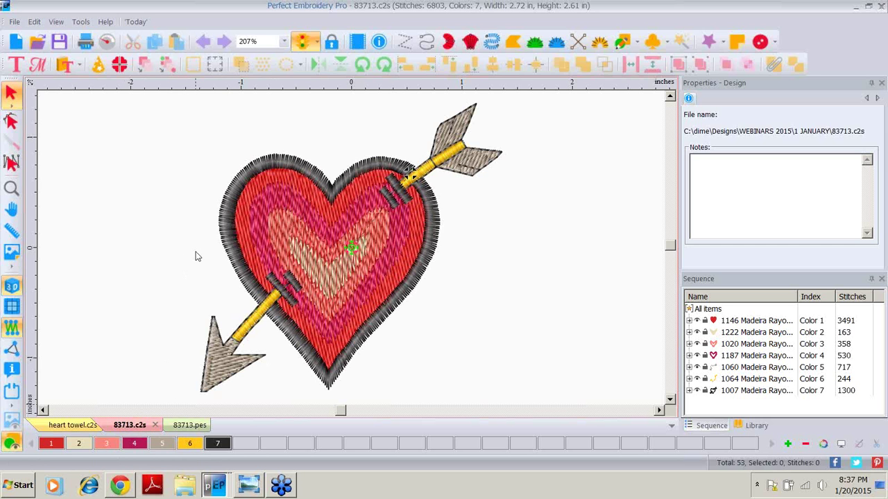
Step: Save the 83713 design as 83713.vp3 in Viking/Pfaff (VP3) format
click(14, 22)
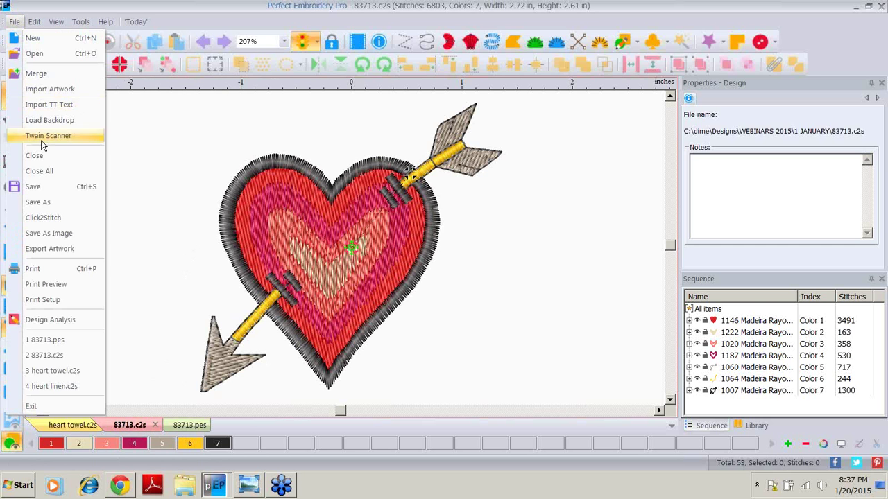
click(40, 203)
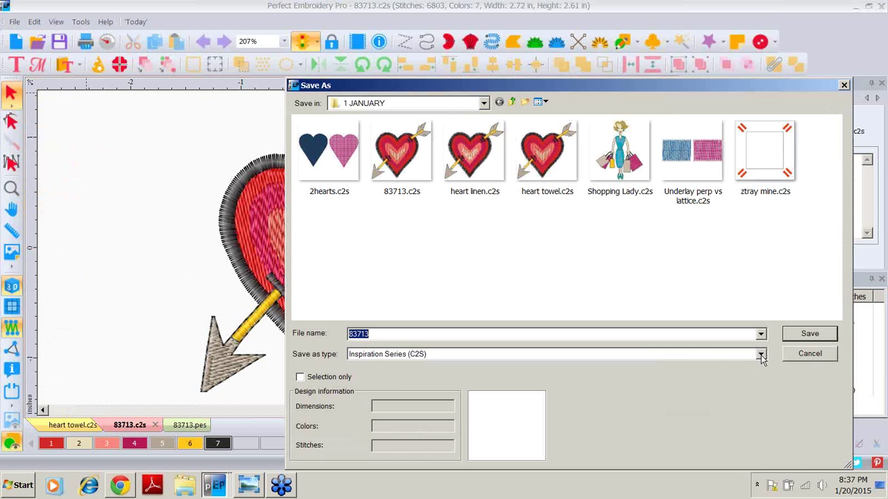
click(761, 355)
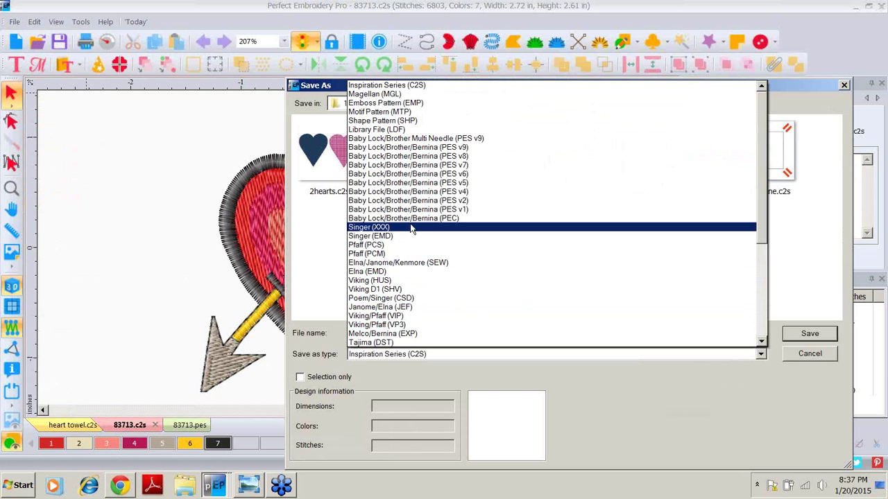
click(398, 328)
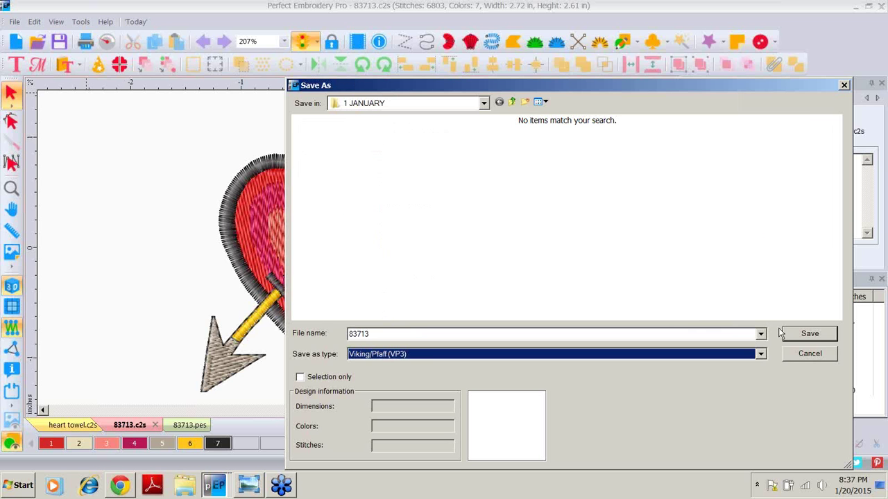
click(811, 336)
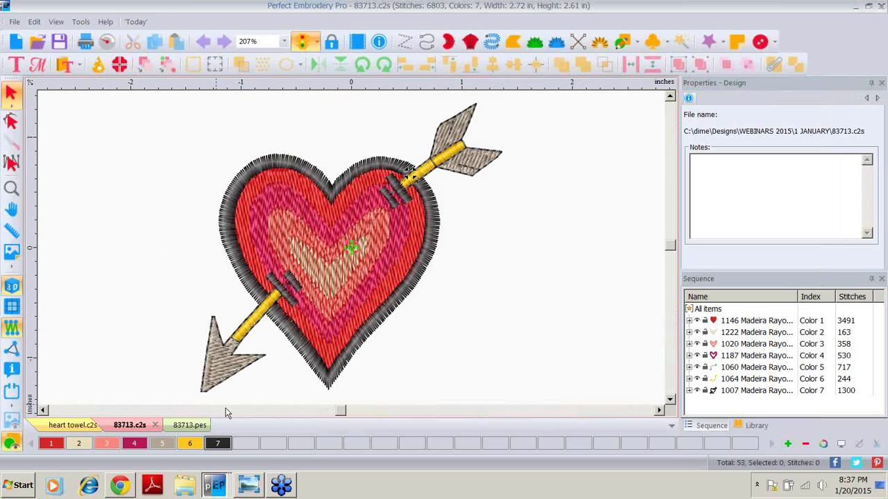
click(19, 25)
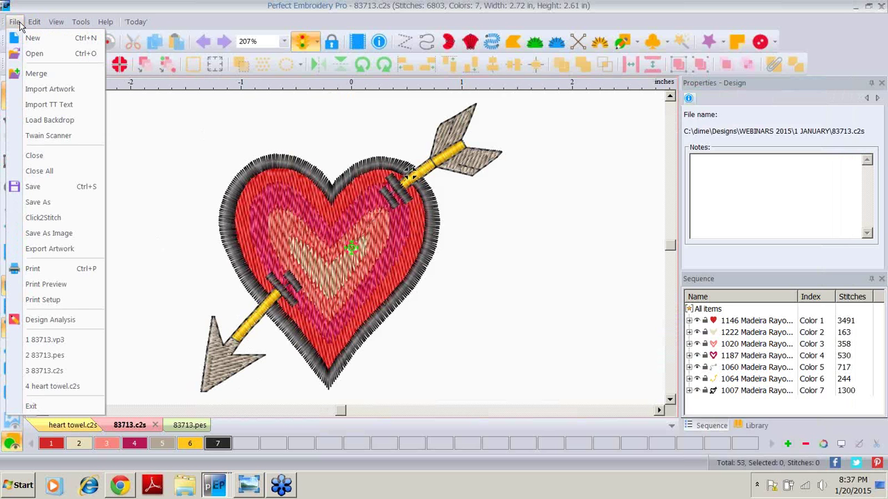
Step: Reopen 83713.vp3 from the recent files and show it with realistic 3D stitches
click(64, 342)
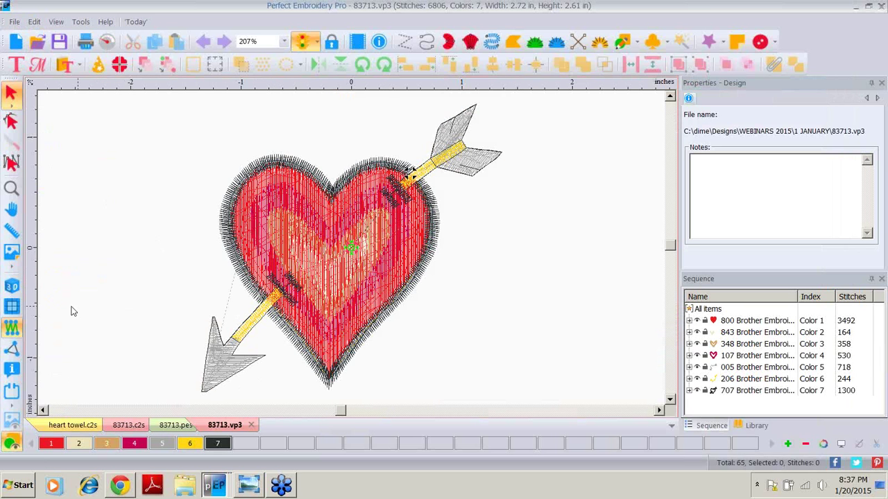
click(12, 285)
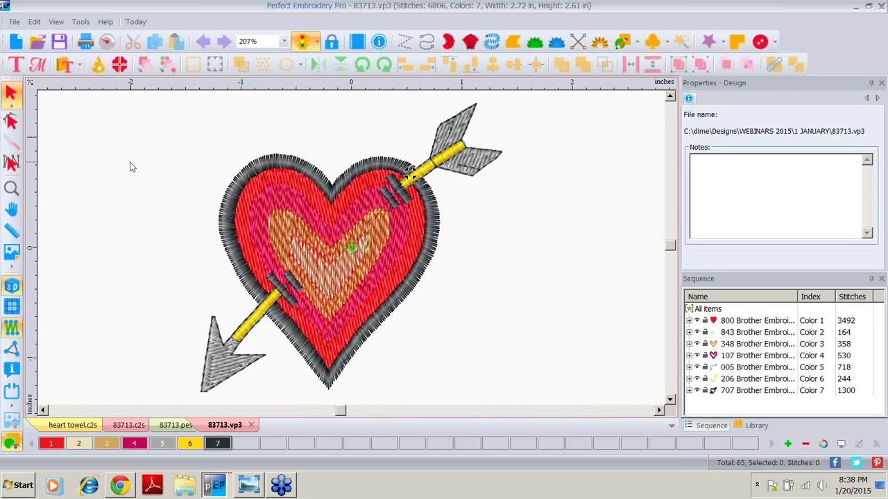
Step: Open the 2hearts.c2s design
click(13, 22)
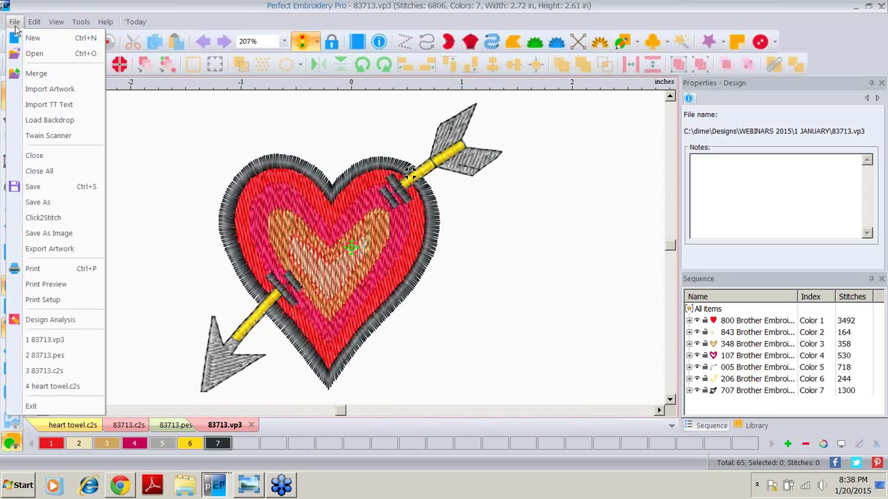
click(33, 56)
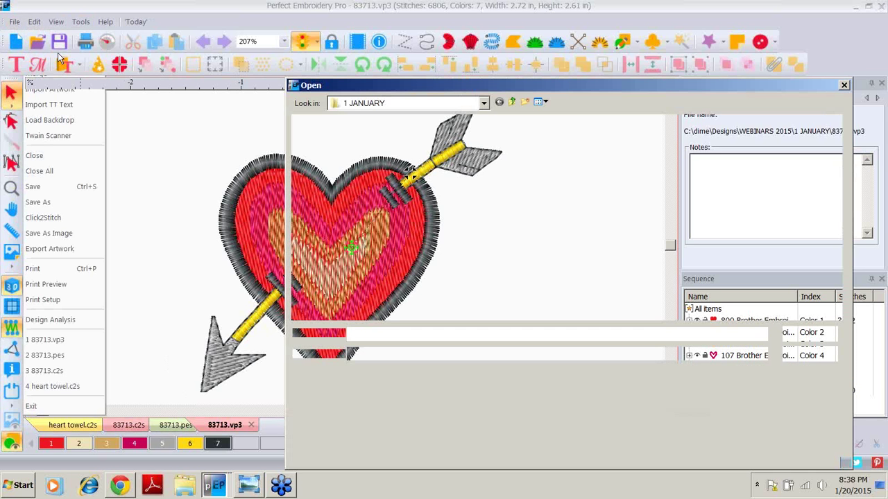
double_click(329, 151)
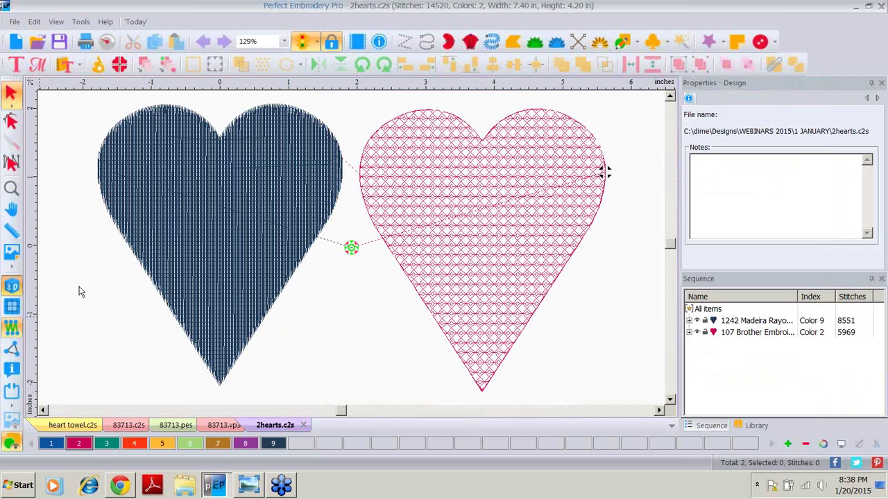
Step: Inspect the blue heart's Tatami fill and the pink heart's Motif 100 fill, then deselect
click(253, 203)
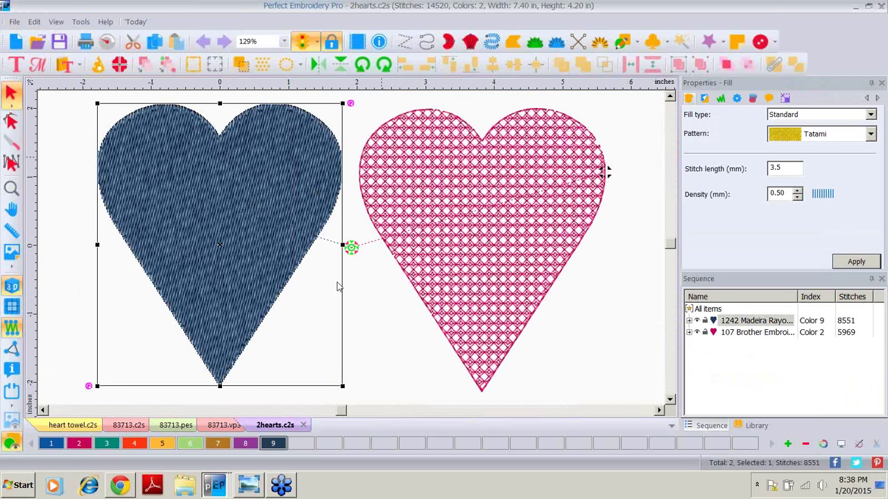
click(475, 196)
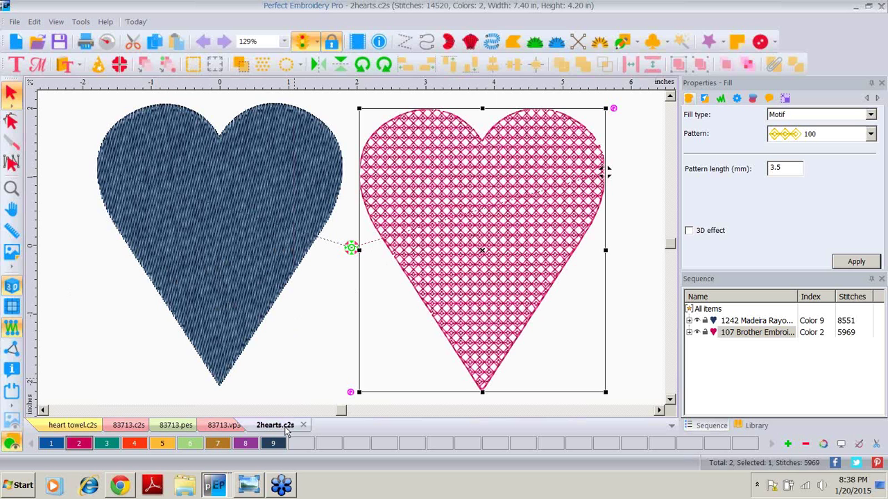
click(311, 349)
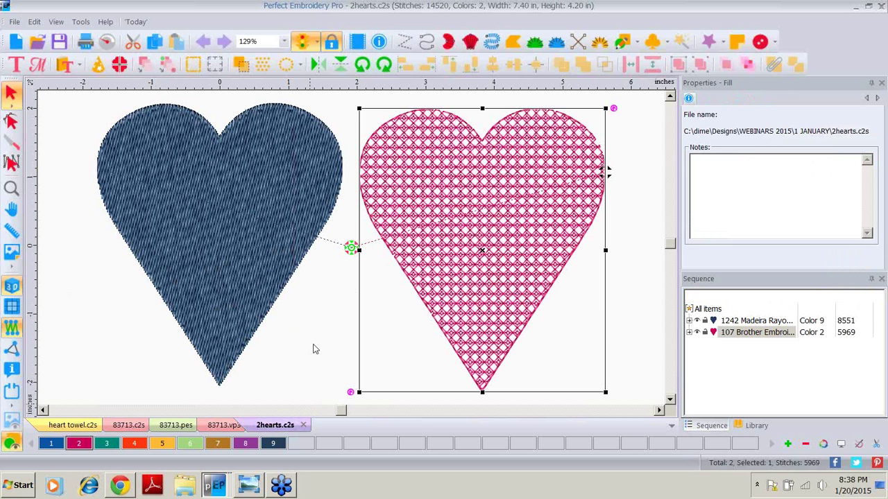
Step: Save the 2hearts design as 2hearts.pes in Baby Lock/Brother/Bernina (PES v5) format
click(13, 21)
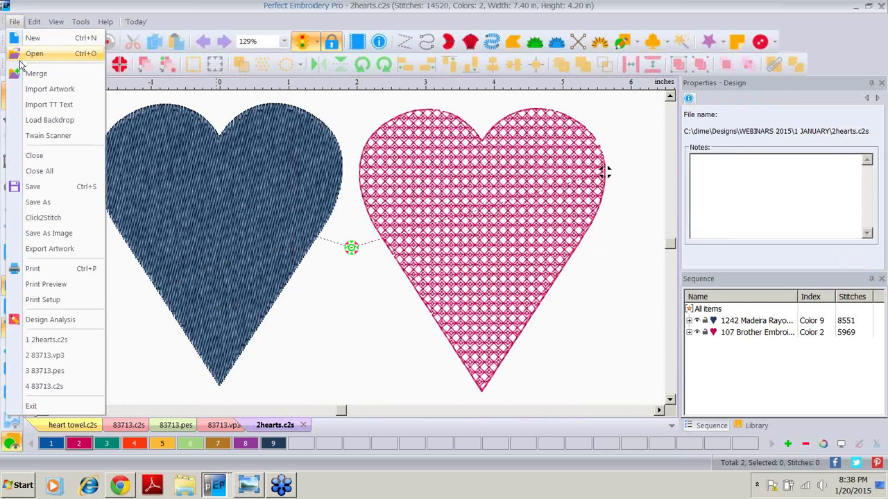
click(38, 202)
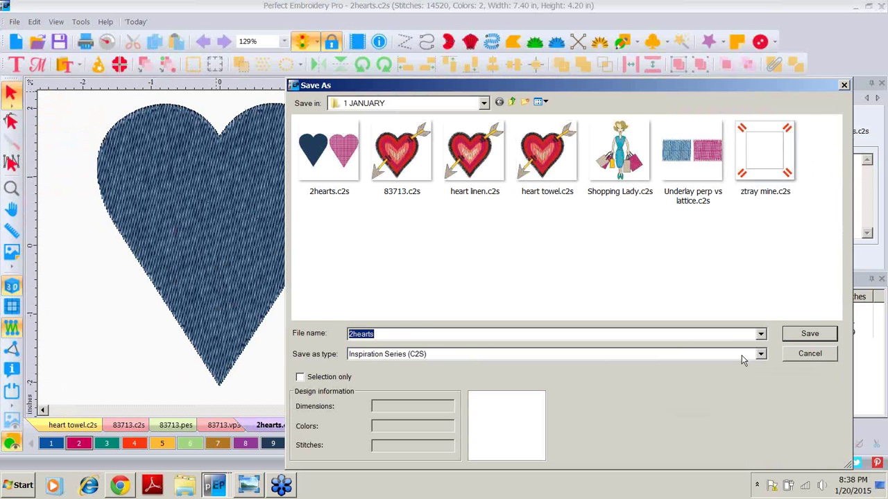
click(761, 355)
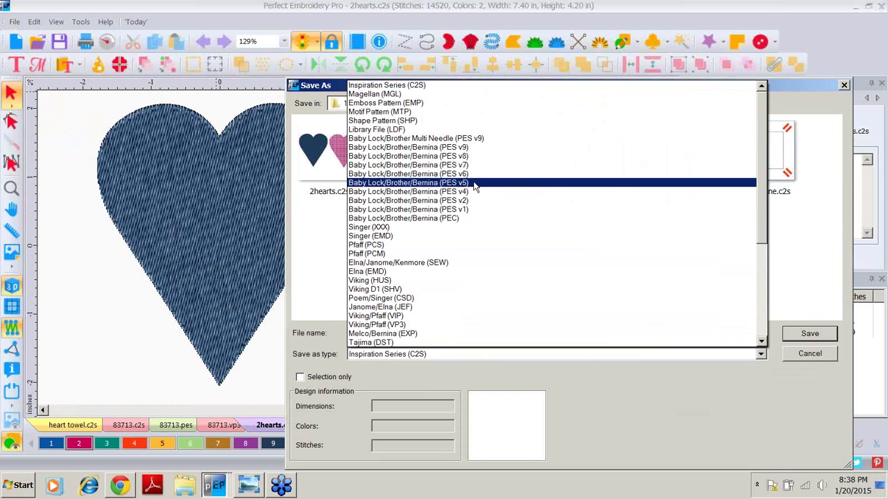
click(458, 183)
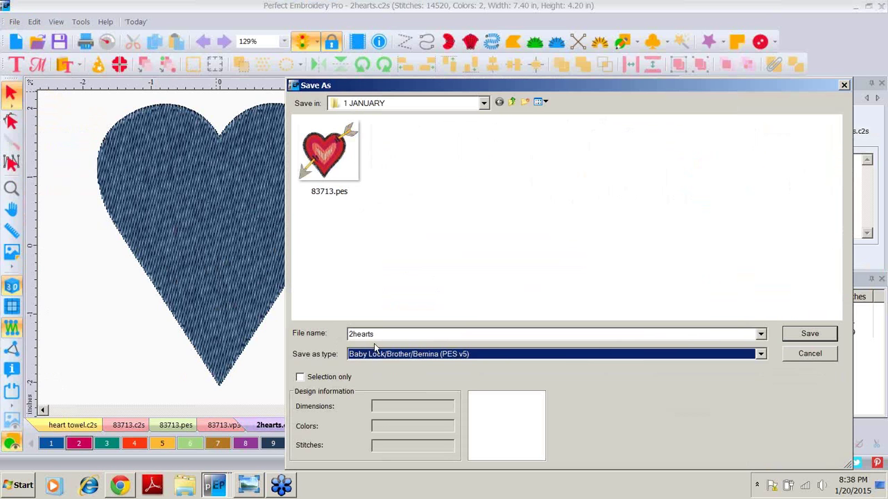
click(799, 336)
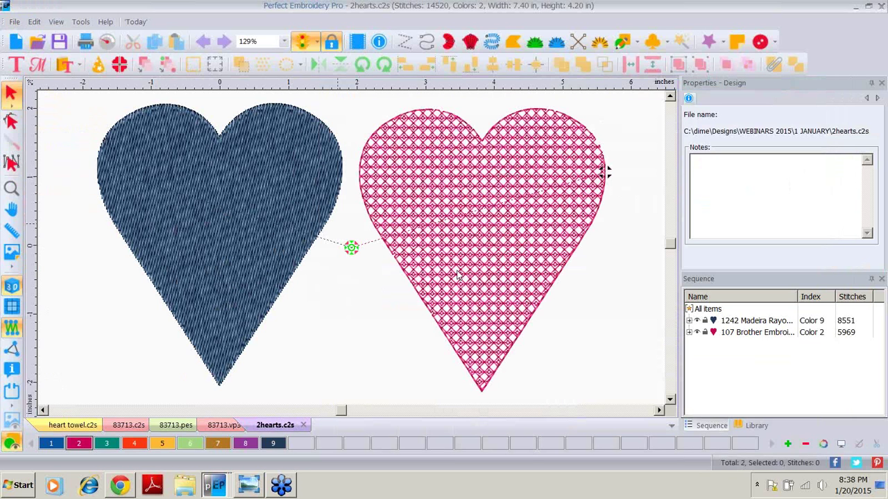
click(15, 23)
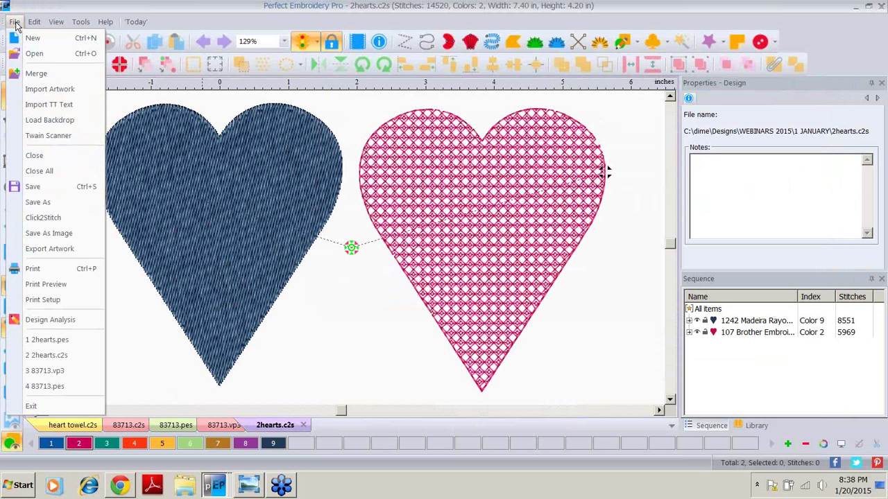
Step: Open 2hearts.pes in realistic 3D stitch view, then return to the 2hearts.c2s tab
click(52, 342)
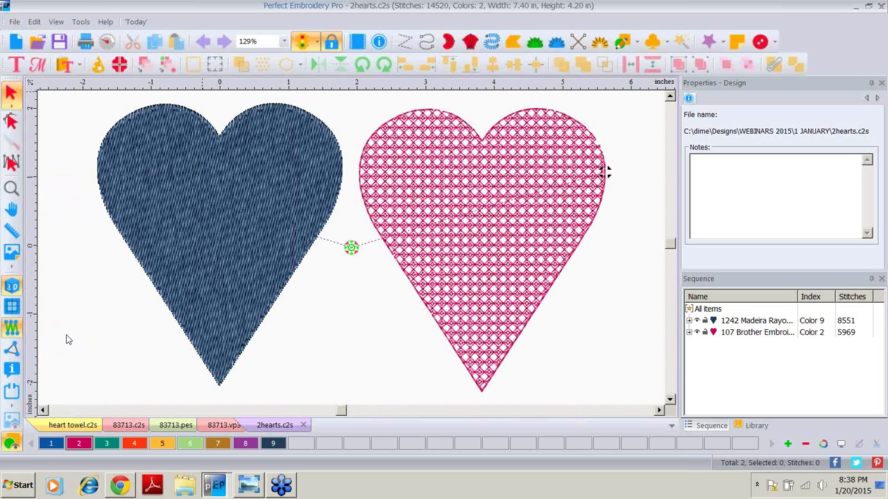
click(11, 285)
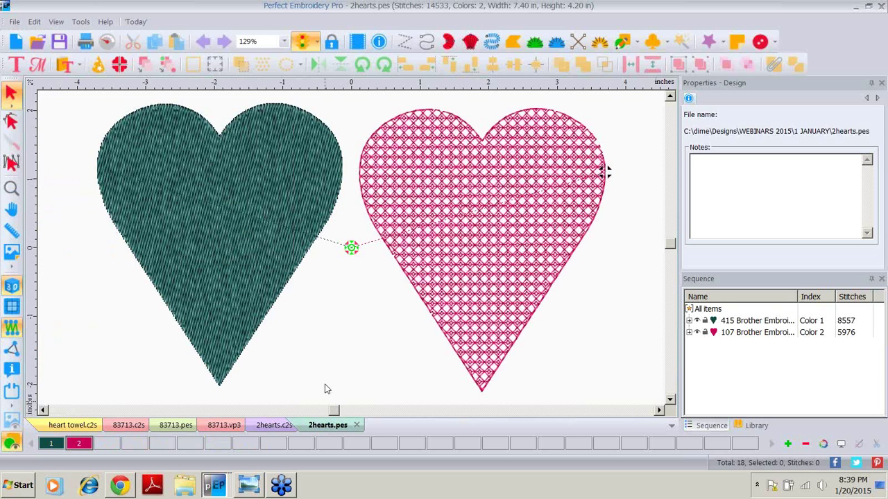
click(272, 426)
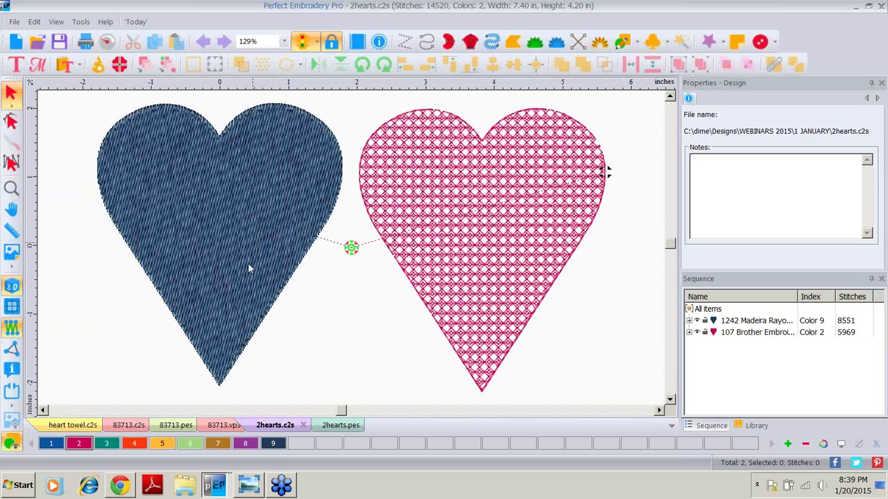
Step: Refill the blue heart with Stippling, Maze pattern, at 3 mm stitch length and 3 mm density
click(208, 202)
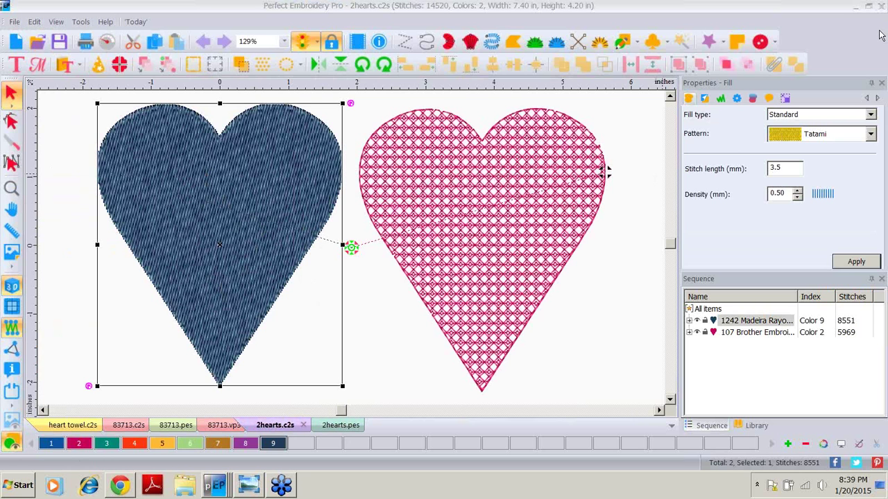
click(871, 115)
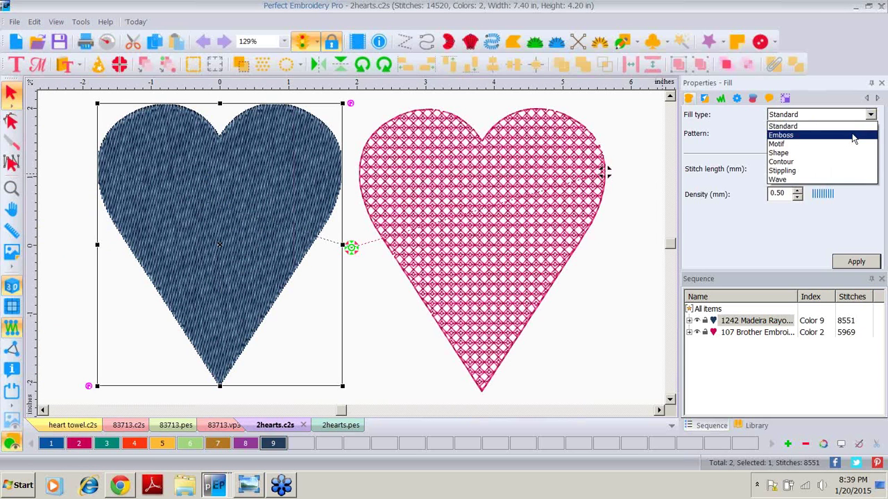
click(784, 172)
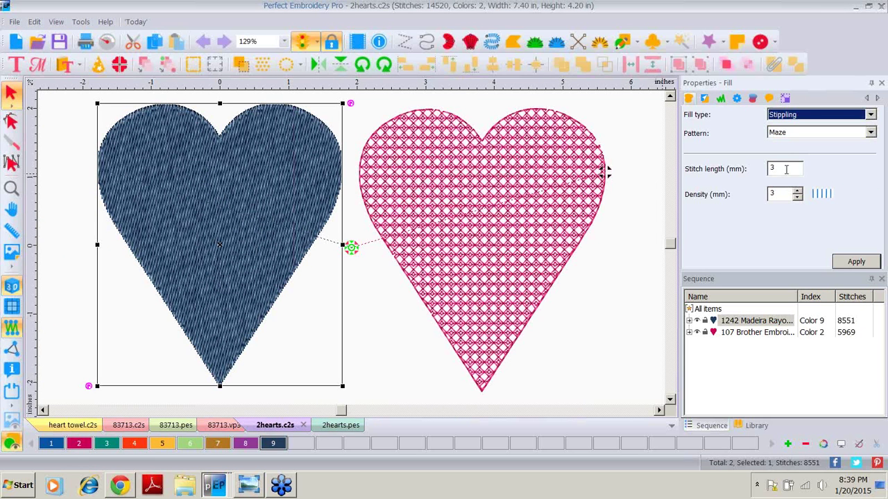
click(855, 262)
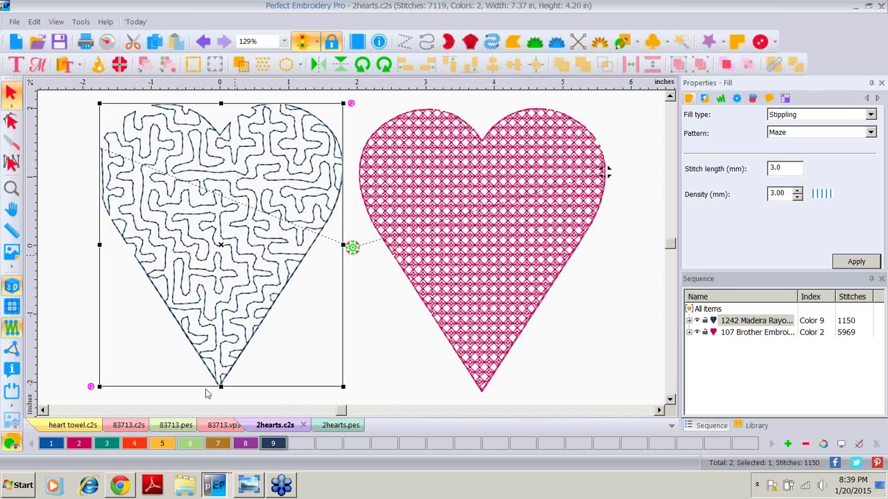
Step: In 2hearts.pes, select the teal heart and show its fill types: Standard, Emboss, Contour
click(340, 427)
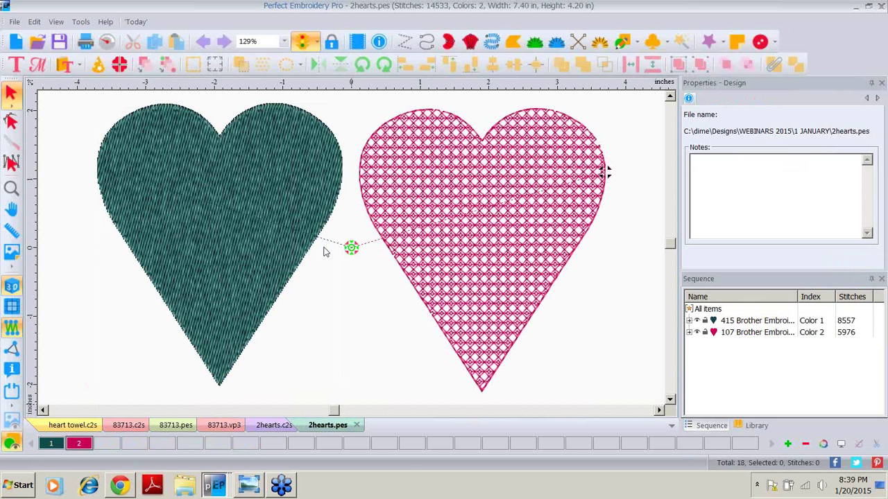
click(214, 208)
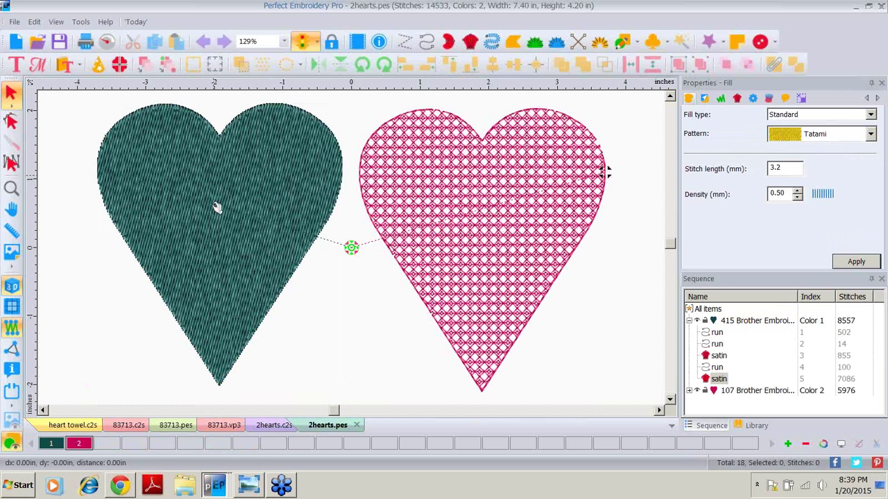
click(217, 208)
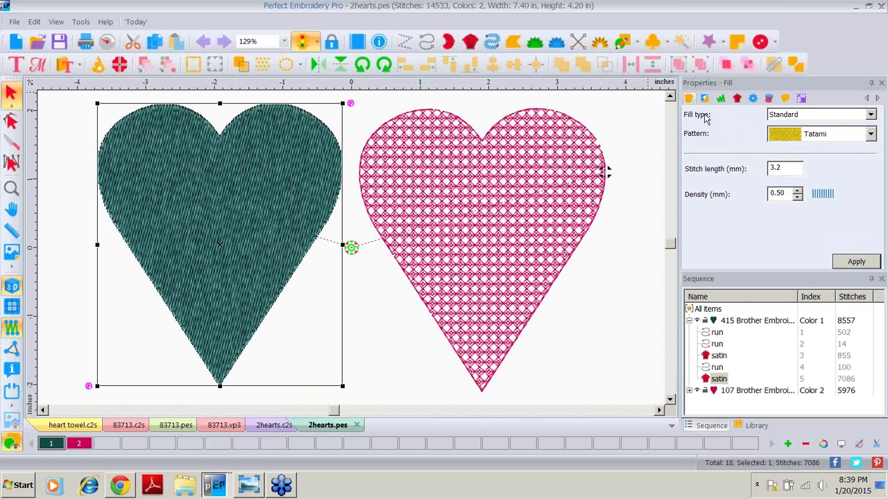
click(872, 115)
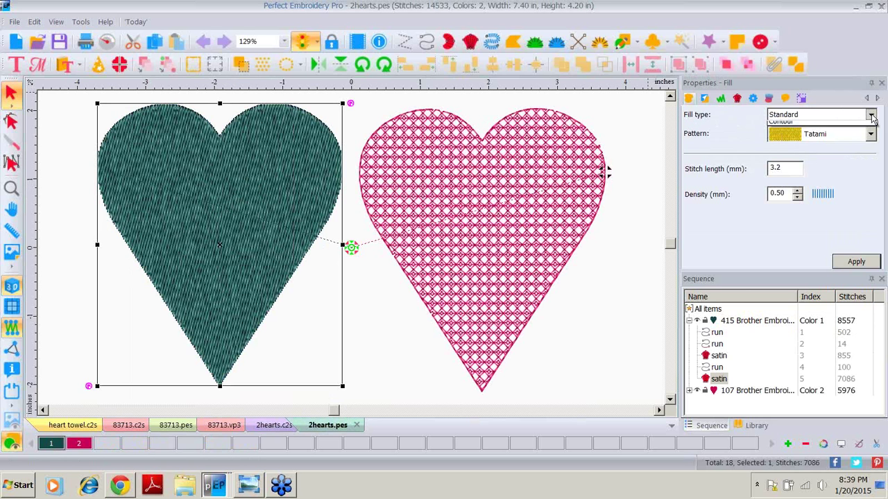
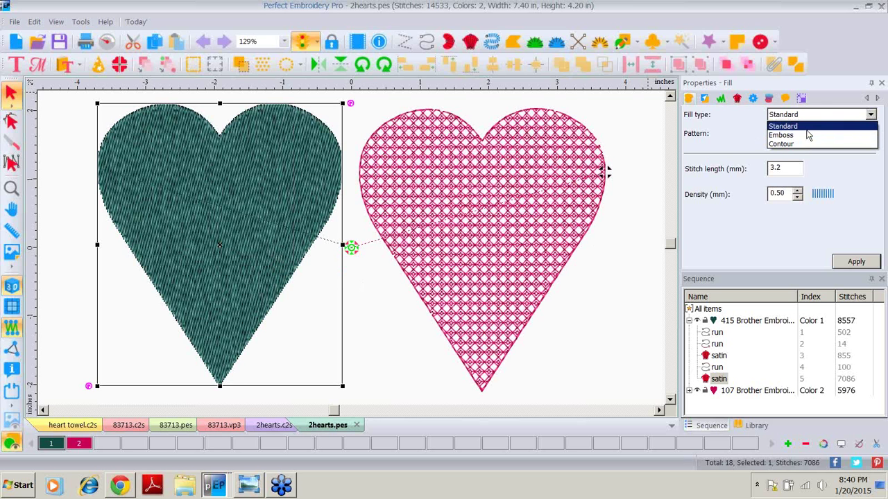
Step: Give the pink heart in 2hearts.c2s a wavy motif fill using pattern 116
click(368, 329)
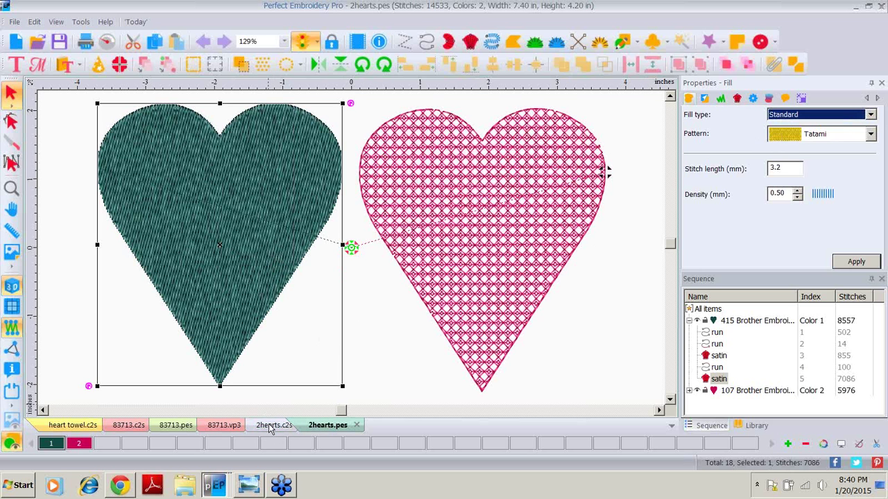
click(273, 425)
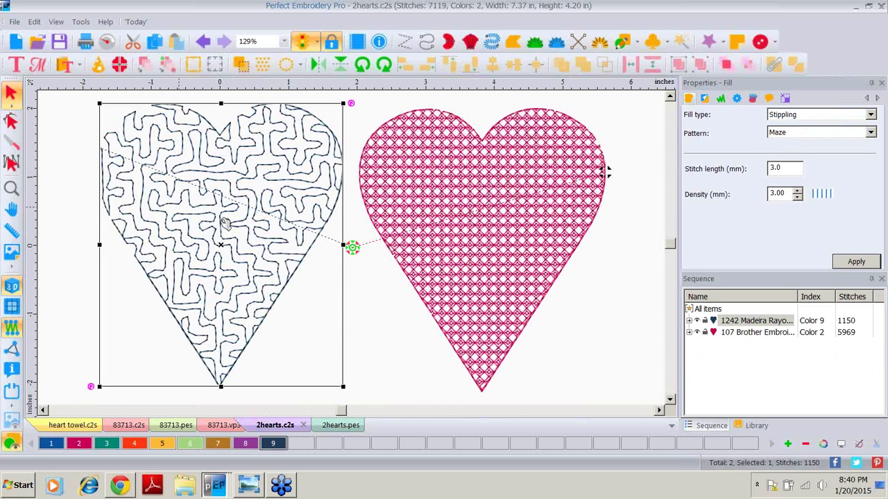
click(506, 181)
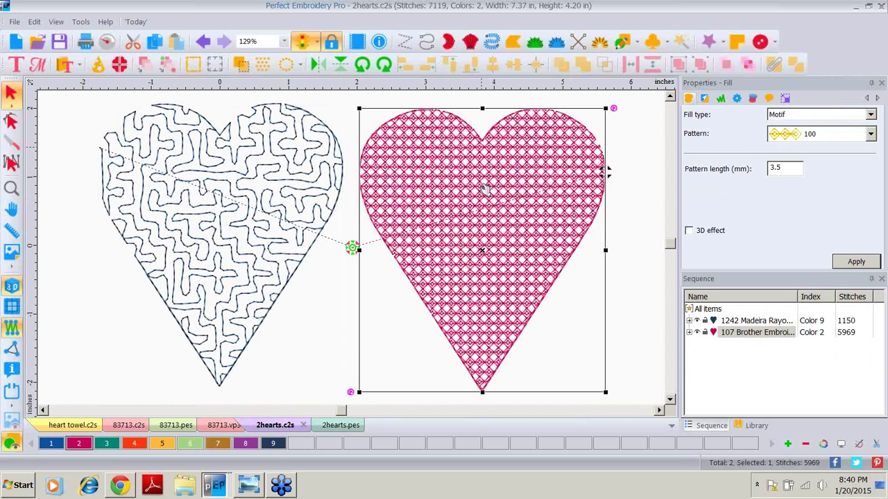
click(870, 134)
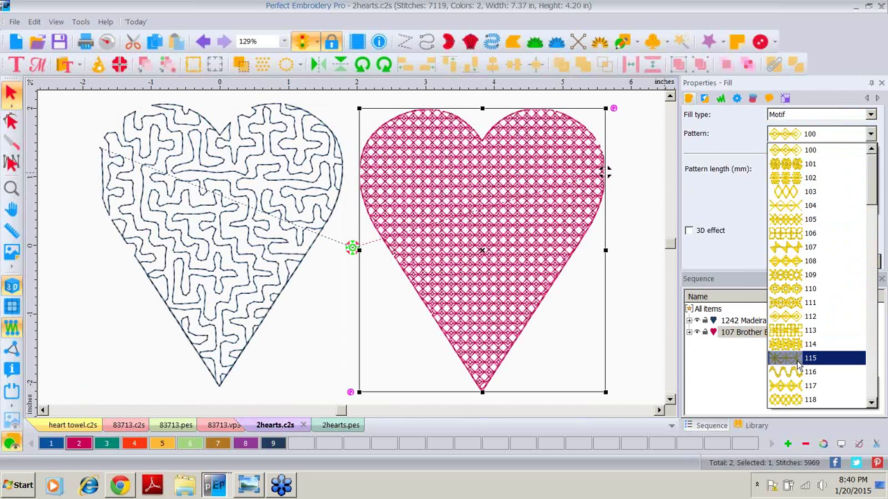
click(826, 371)
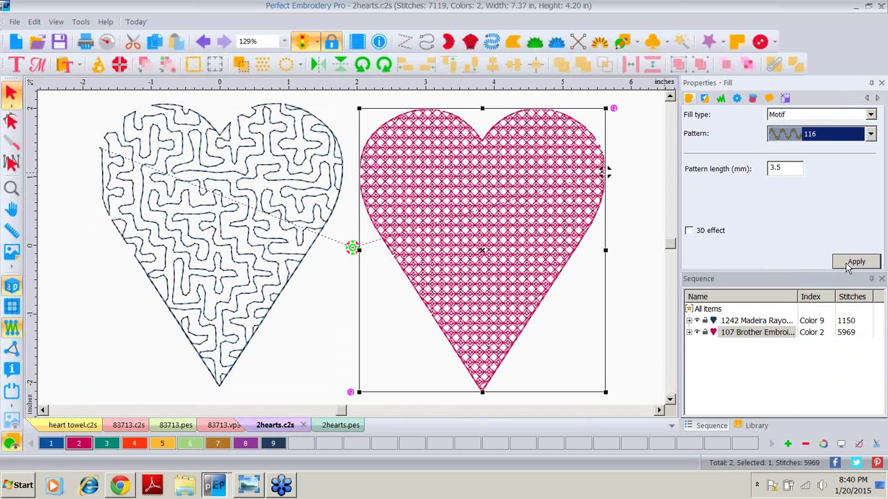
click(847, 263)
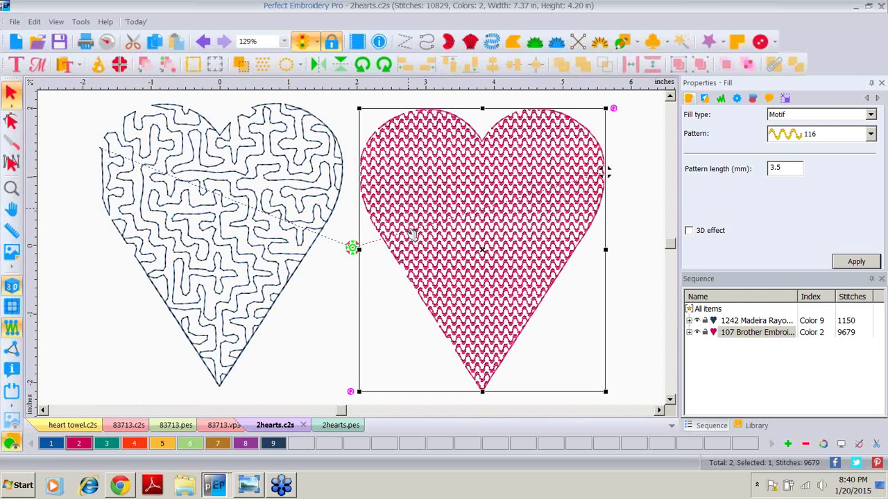
click(335, 429)
Step: In 2hearts.pes, step through the pink heart's run rows, then select its whole Brother Embroidery Color 2 group
click(335, 426)
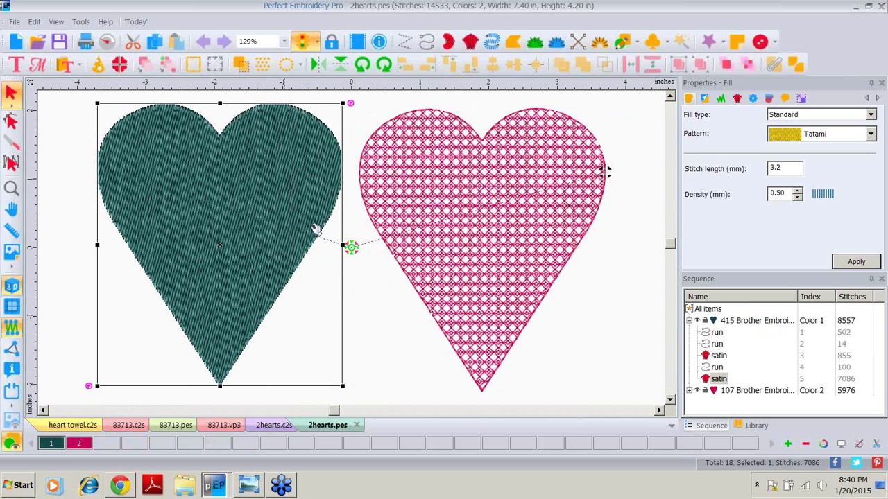
click(484, 186)
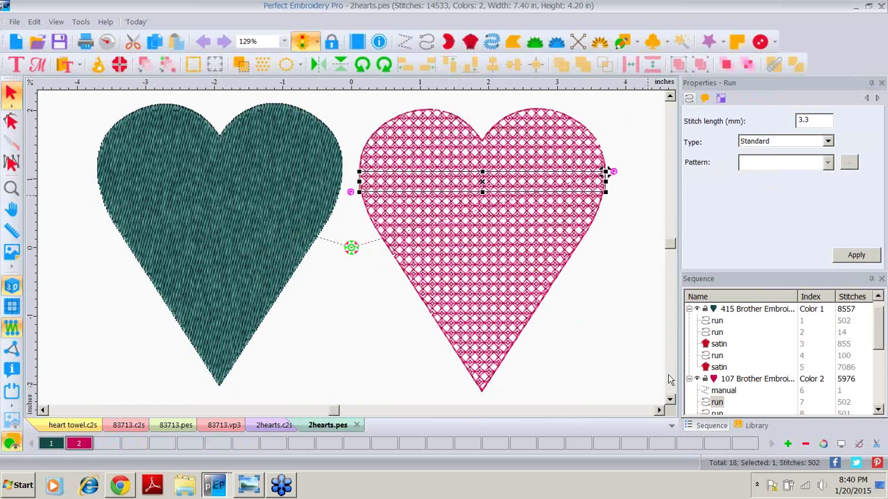
click(877, 410)
click(878, 410)
click(878, 410)
click(877, 409)
click(878, 410)
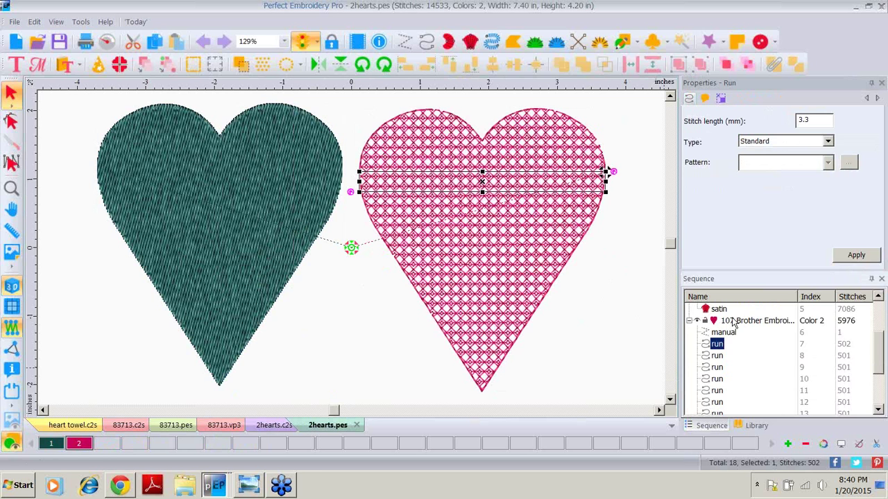
click(718, 357)
click(720, 368)
click(718, 379)
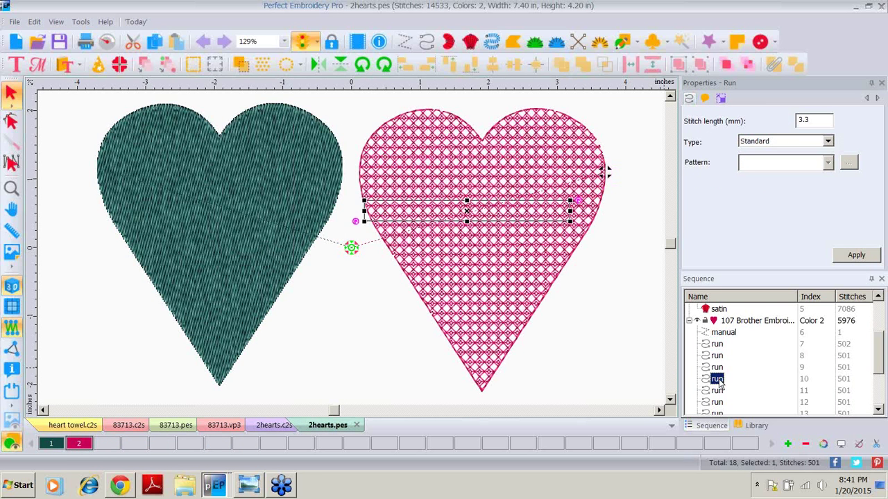
click(718, 403)
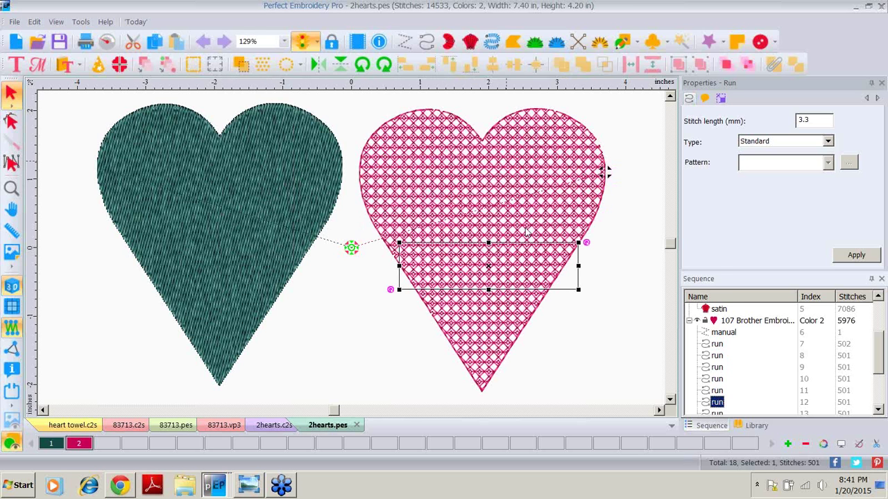
click(753, 326)
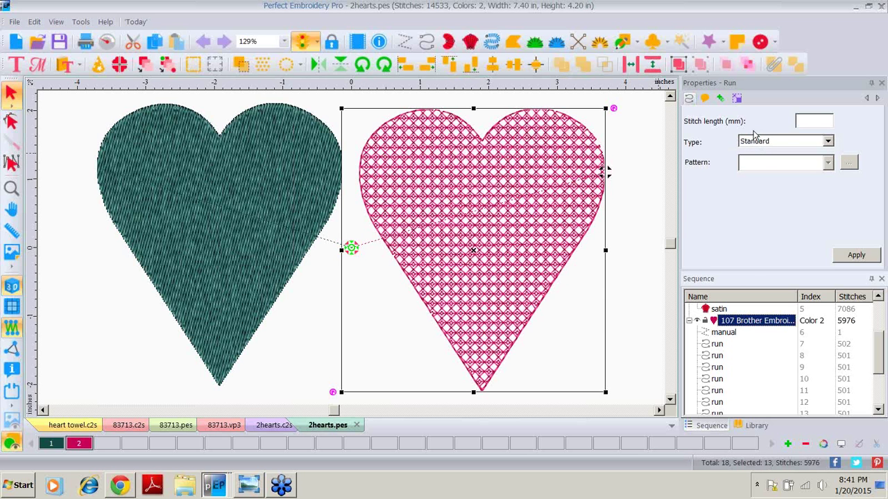
click(829, 142)
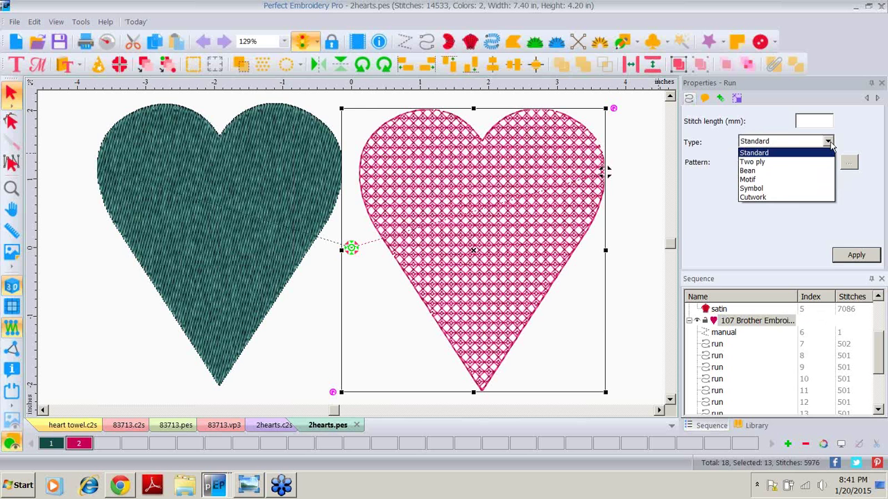
click(752, 181)
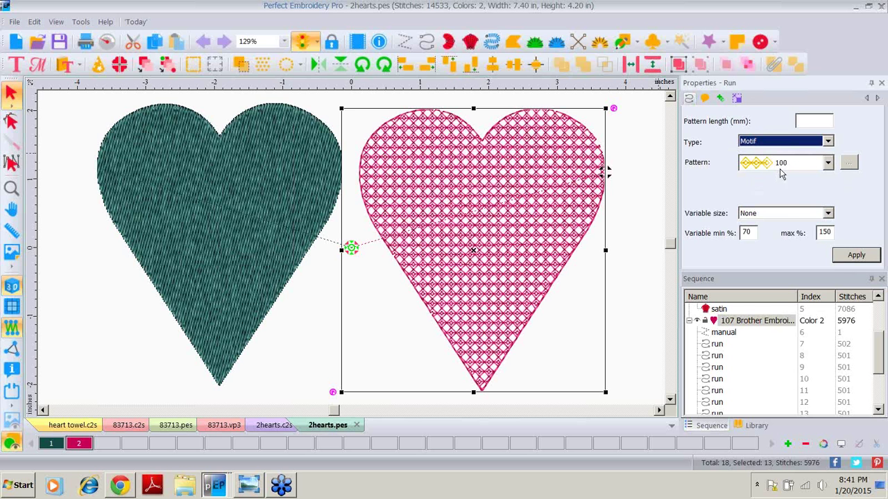
click(829, 164)
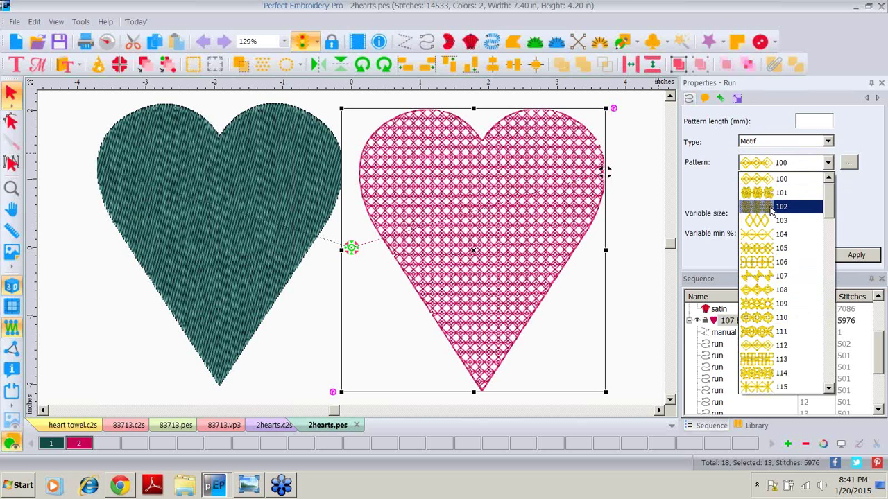
click(771, 195)
click(853, 256)
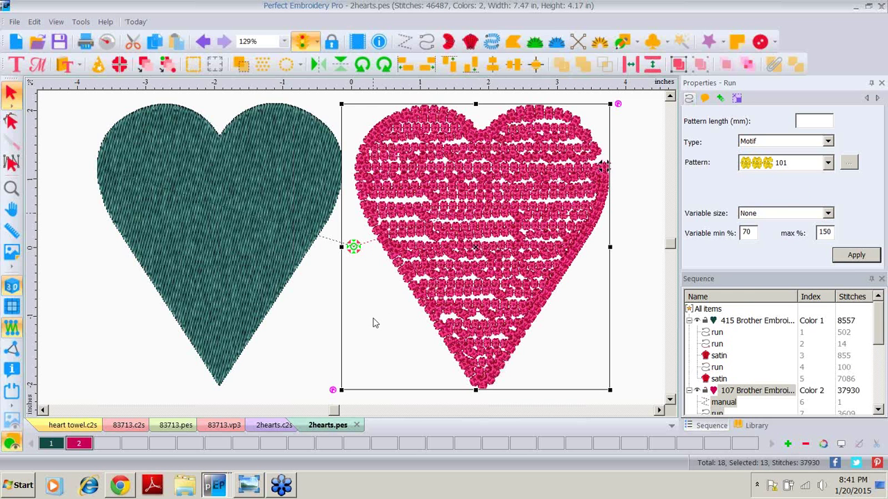
click(423, 279)
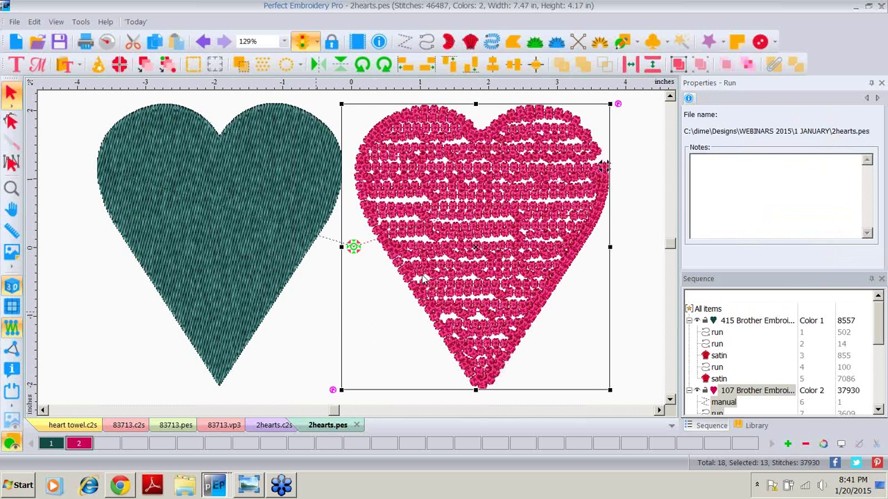
key(Escape)
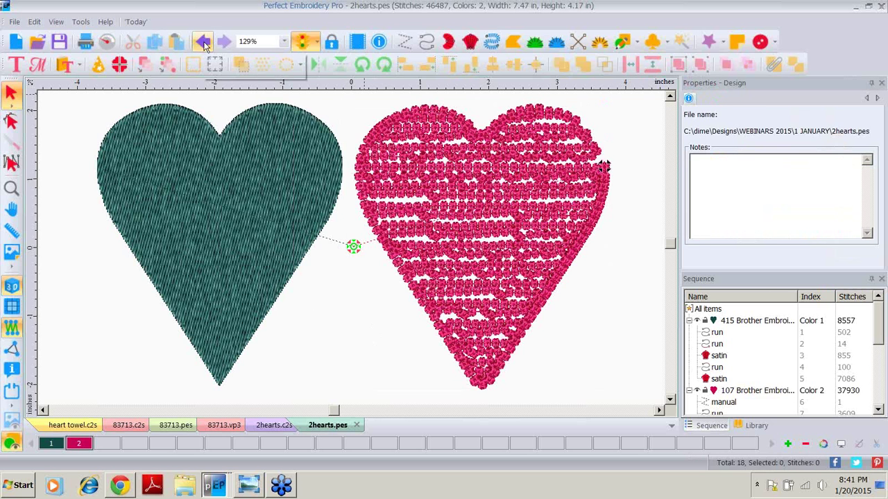
click(203, 43)
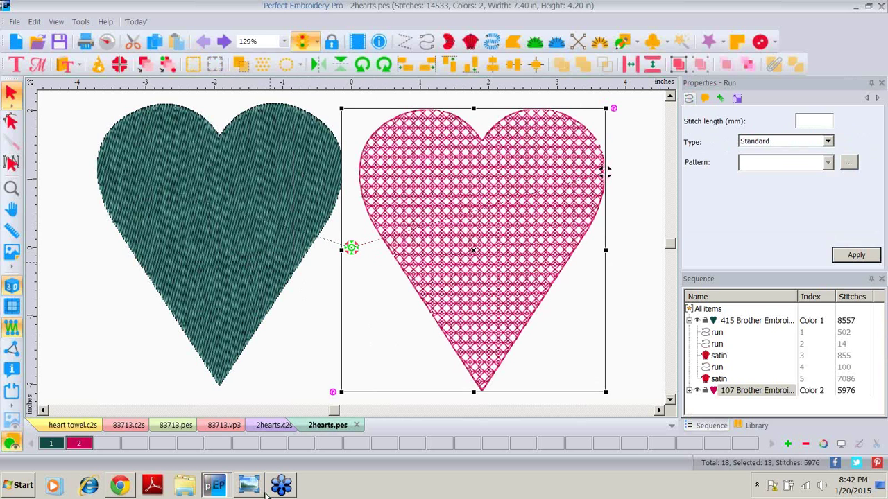
Step: Save the 2hearts.c2s design as 2hearts in Viking/Pfaff (VP3) format
click(274, 425)
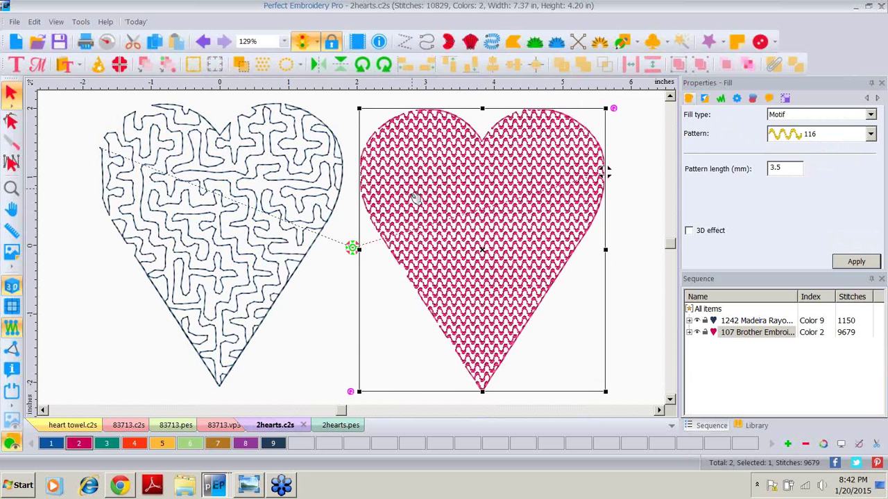
click(334, 295)
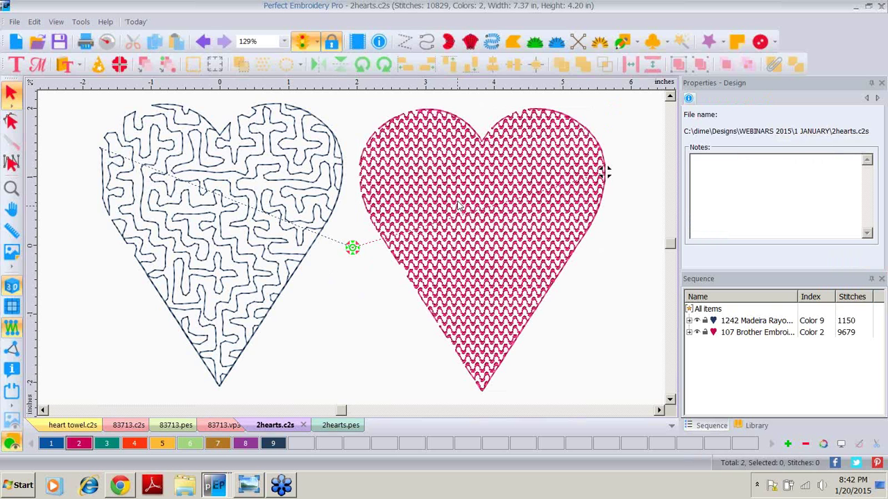
click(15, 22)
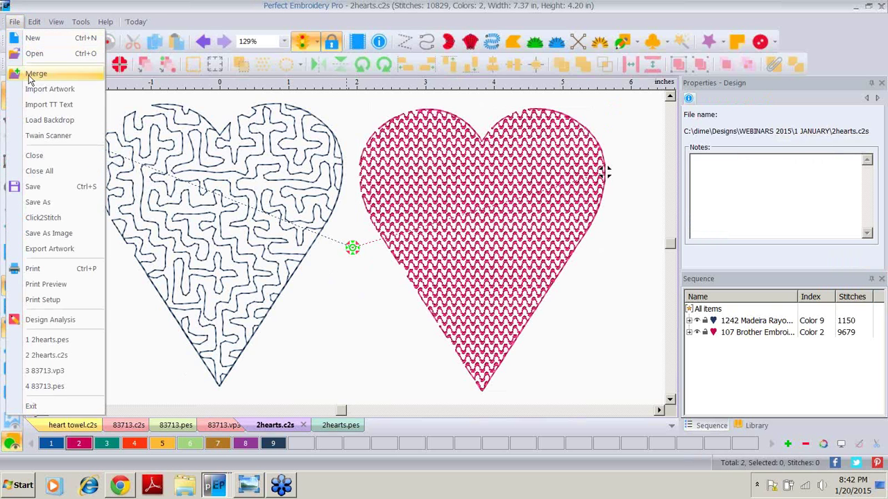
click(35, 202)
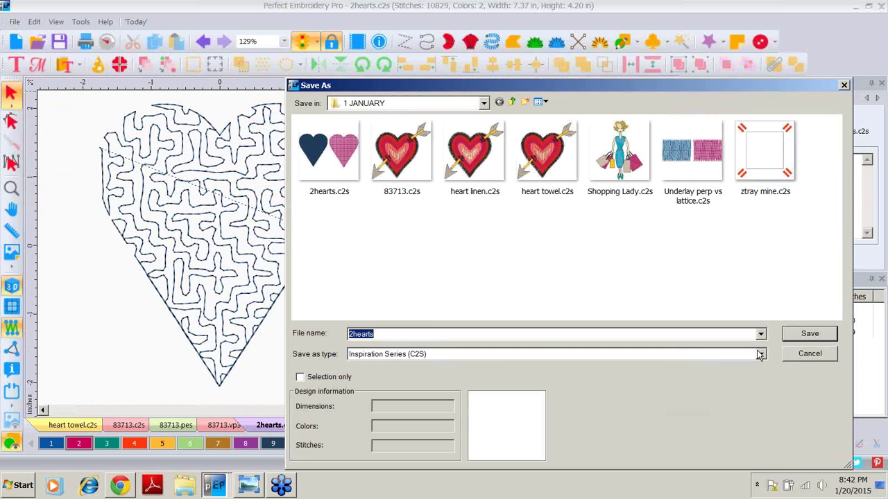
click(760, 354)
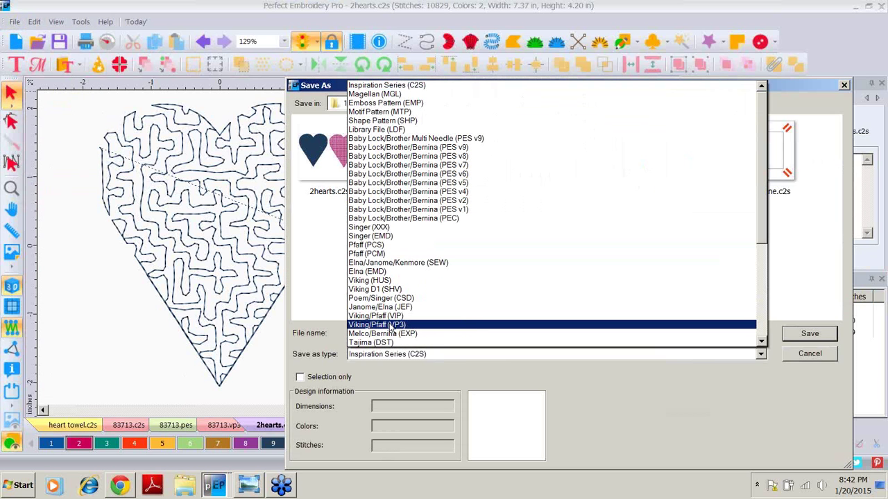
click(390, 326)
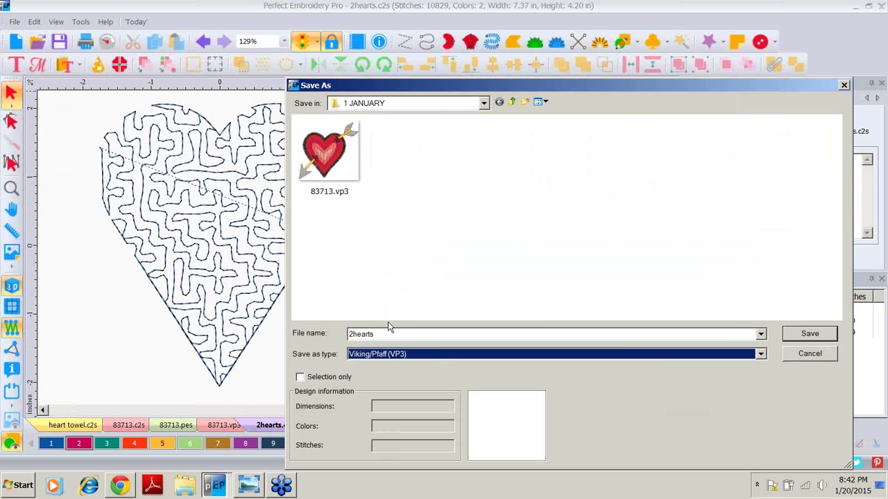
click(809, 335)
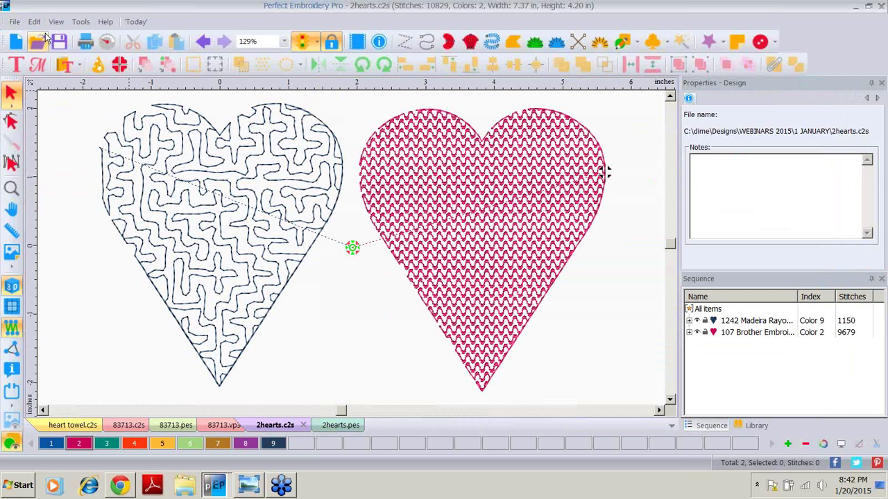
Step: Reopen the saved 2hearts.vp3 and view its stitches in realistic 3D
click(15, 22)
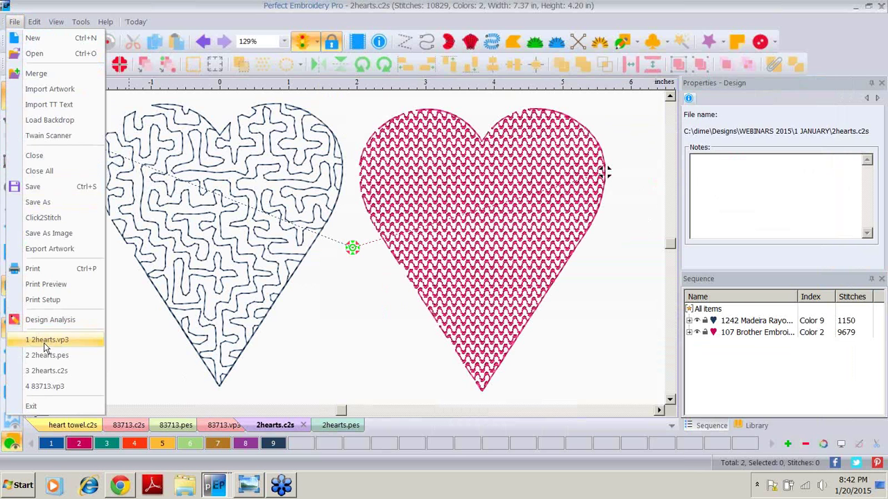
click(45, 340)
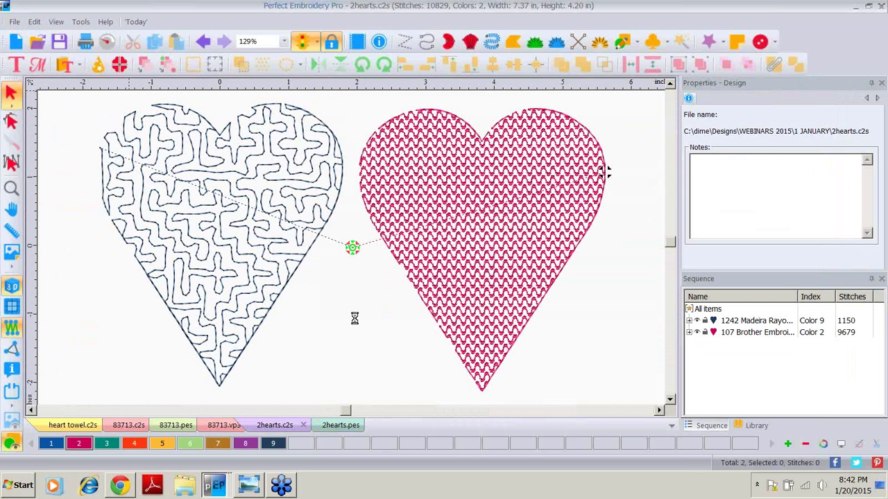
click(12, 287)
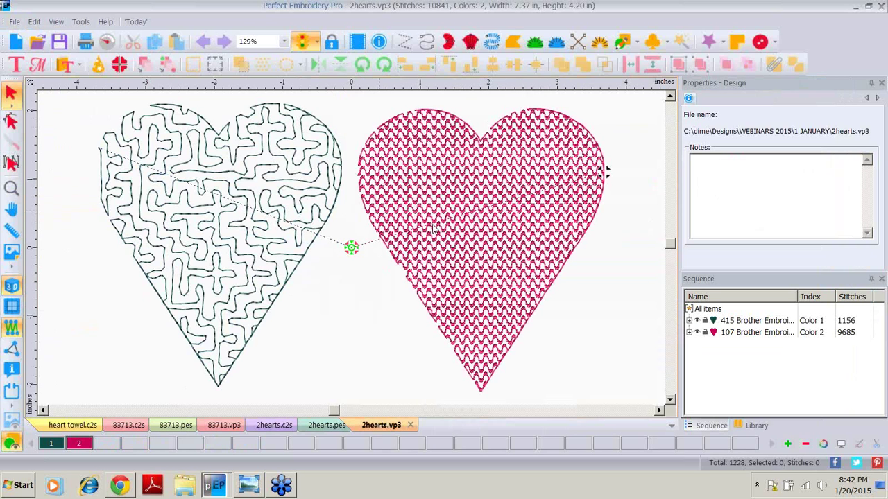
Step: Check the left heart's run stitch type, leaving it on Standard
click(222, 193)
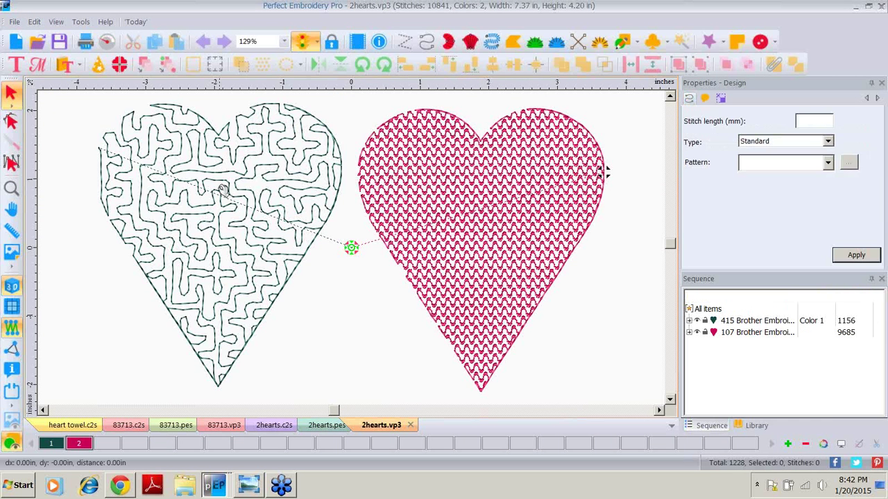
click(830, 143)
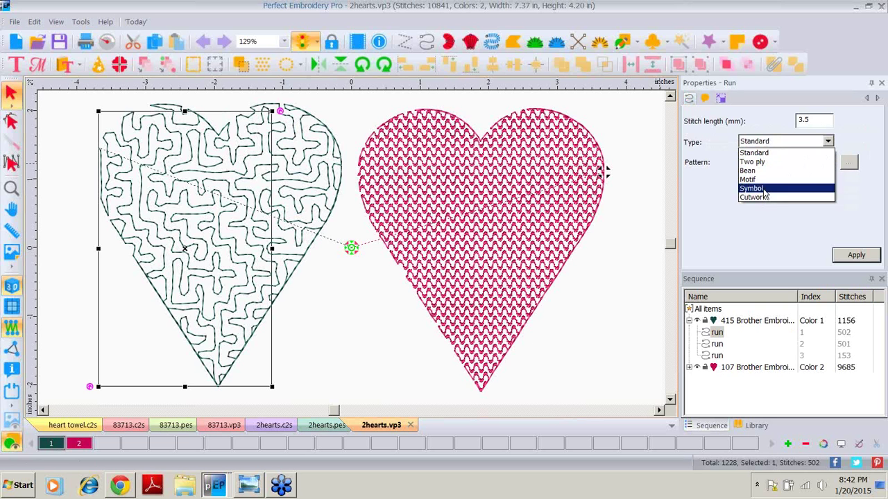
click(604, 294)
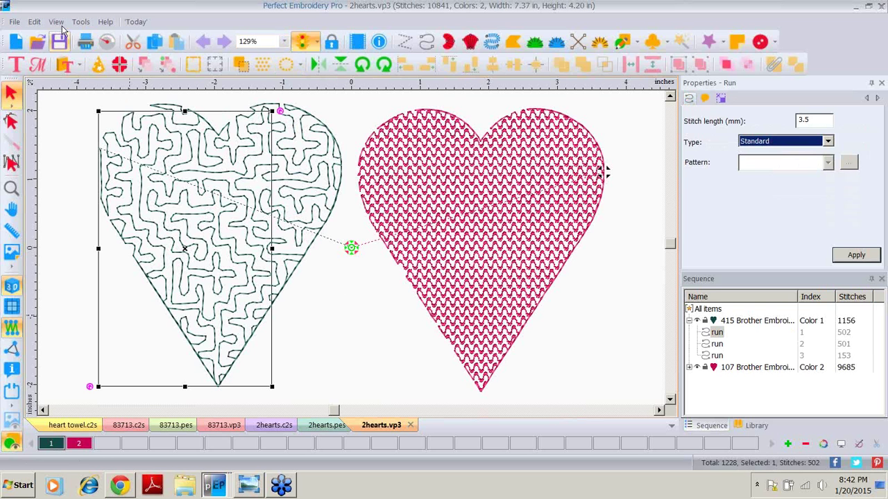
click(64, 147)
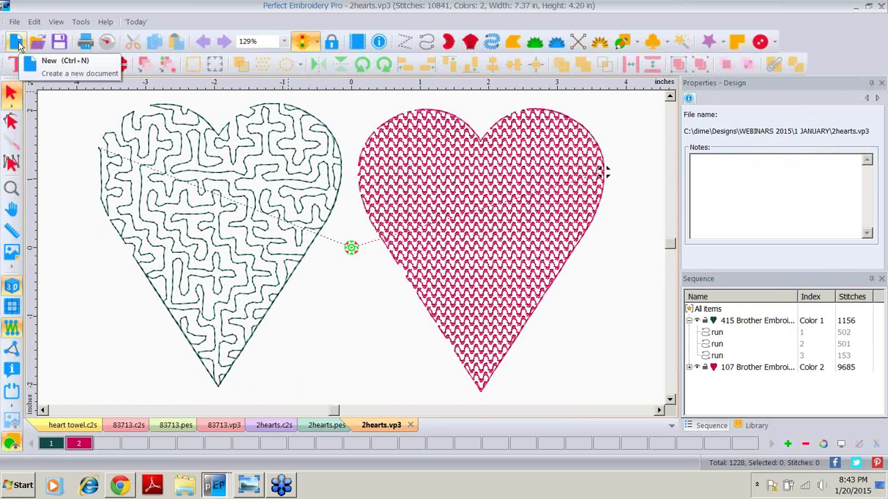
click(14, 22)
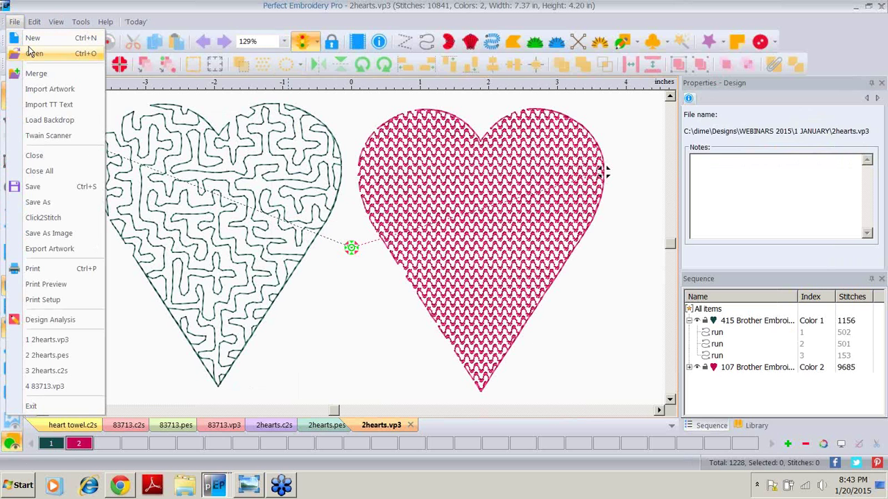
Step: Open Shopping Lady.c2s and group all of its parts into one object
click(34, 54)
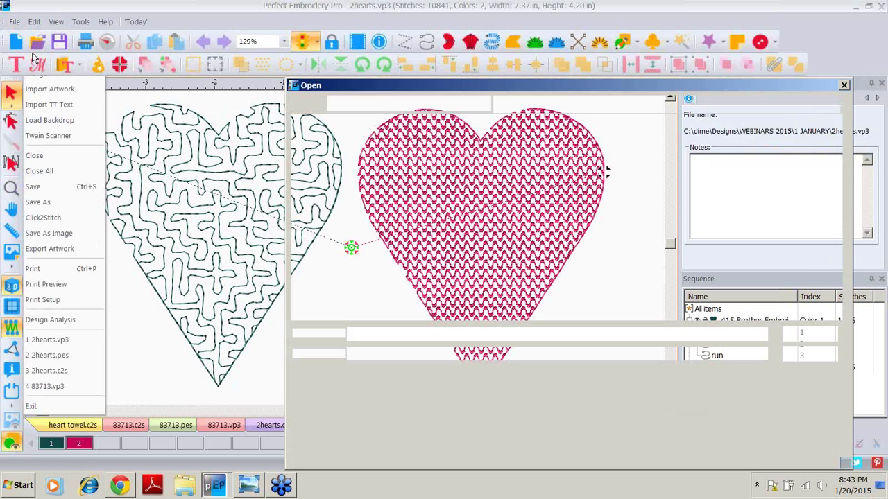
double_click(366, 254)
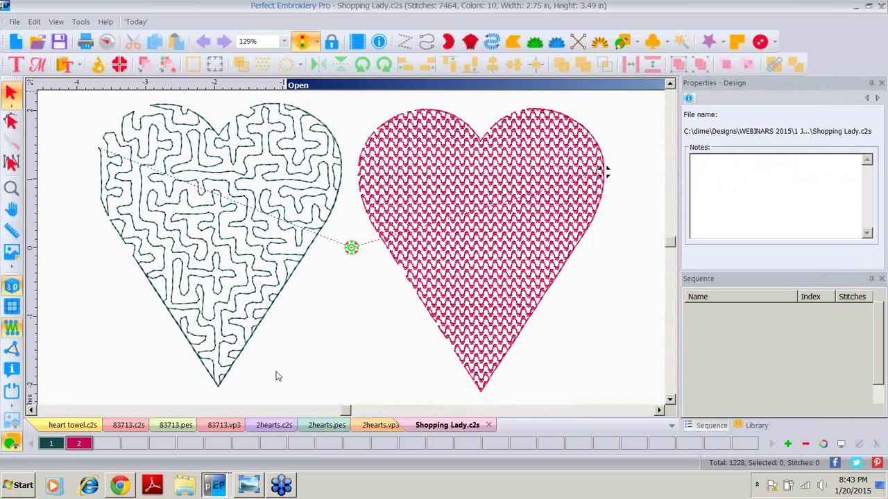
mouse_move(355, 213)
mouse_down()
mouse_move(234, 207)
mouse_move(356, 213)
mouse_up()
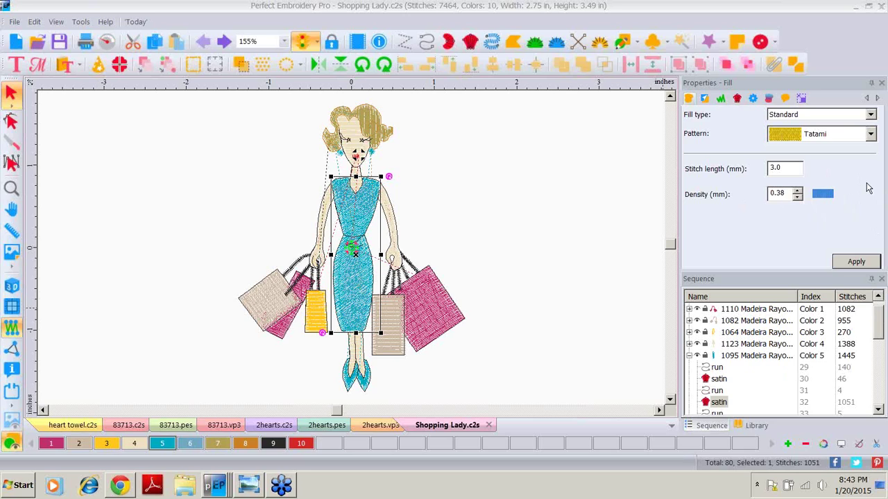
scroll(878, 320, up, 1)
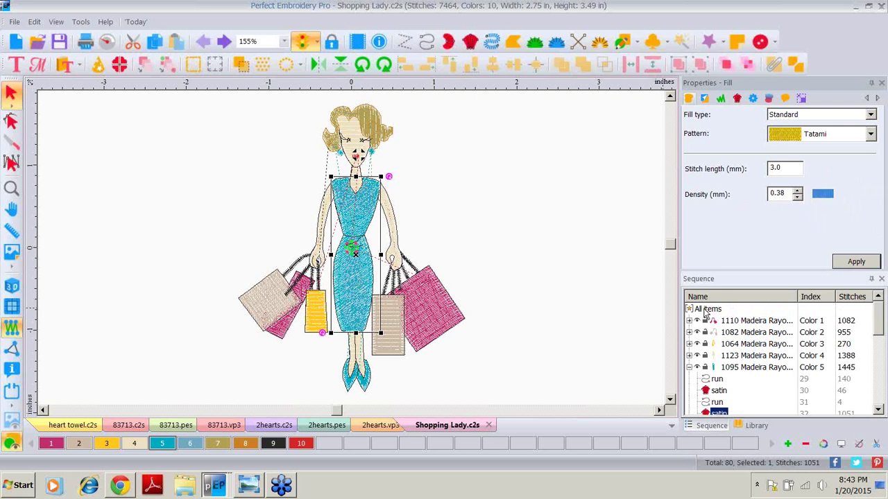
key(ctrl+a)
right_click(293, 218)
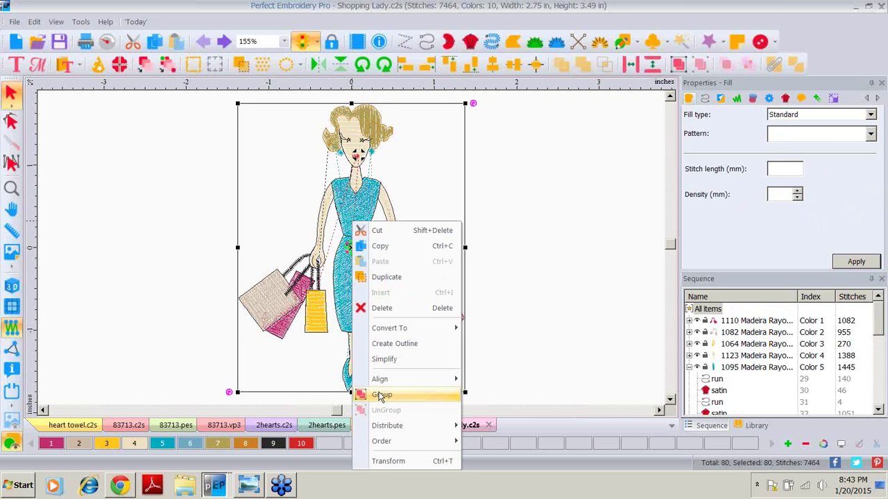
click(437, 389)
Step: Drag a second Shopping Lady design from the library to the right of the first
click(749, 424)
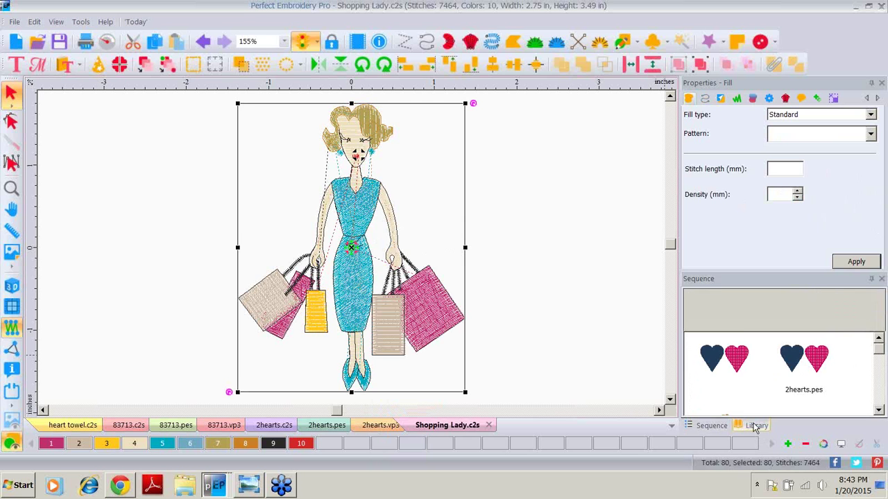
click(878, 394)
drag(879, 393, 879, 384)
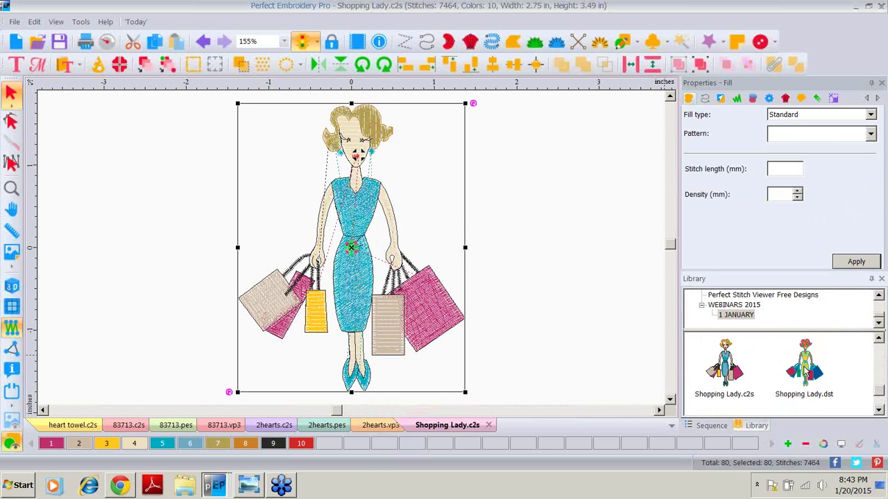
drag(727, 361, 554, 247)
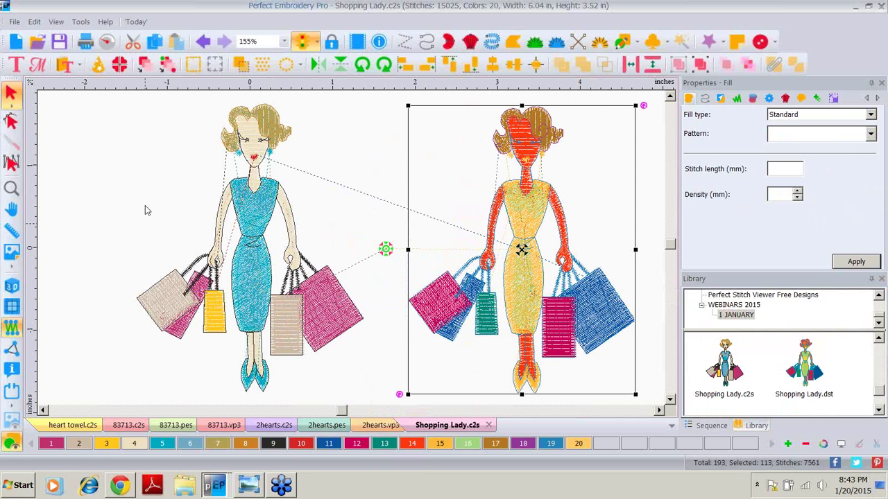
click(145, 257)
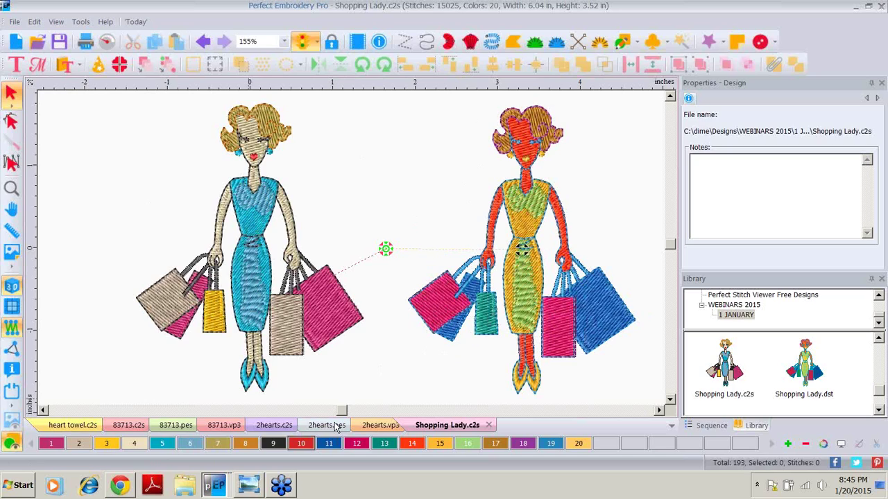
Step: Undo both heart fill changes in 2hearts.c2s and compare it against 2hearts.pes
click(267, 427)
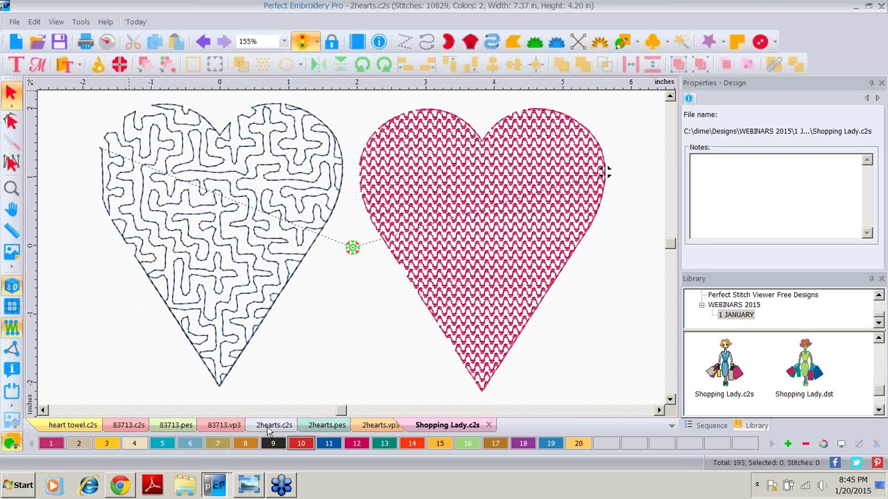
click(203, 43)
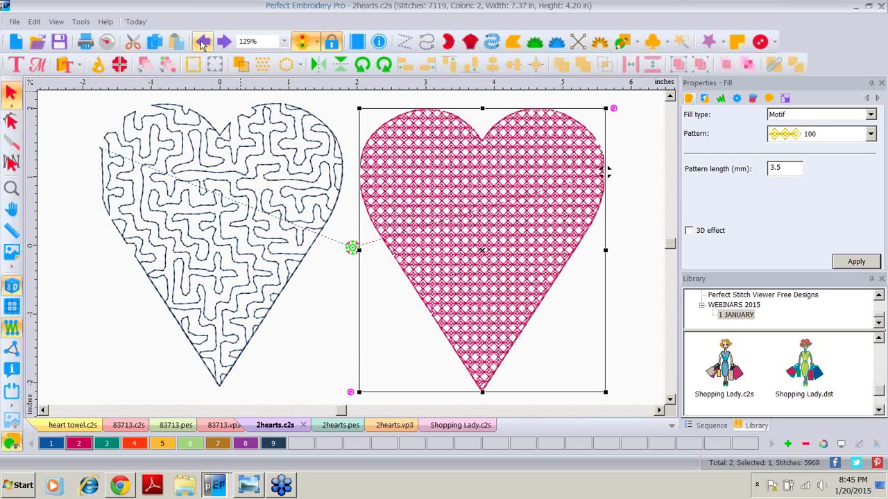
click(204, 42)
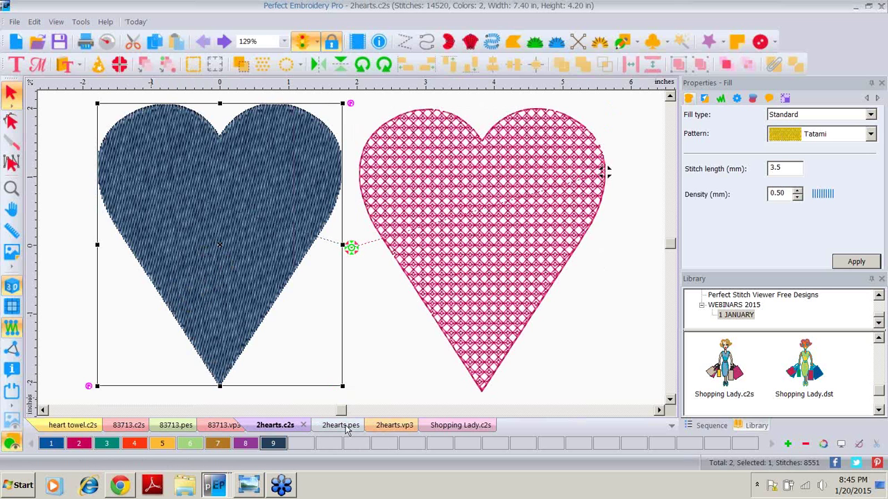
key(Tab)
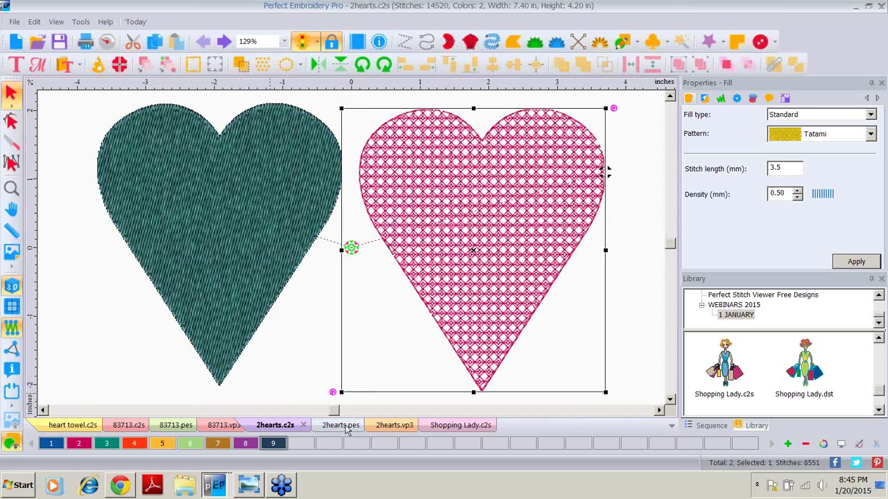
click(346, 426)
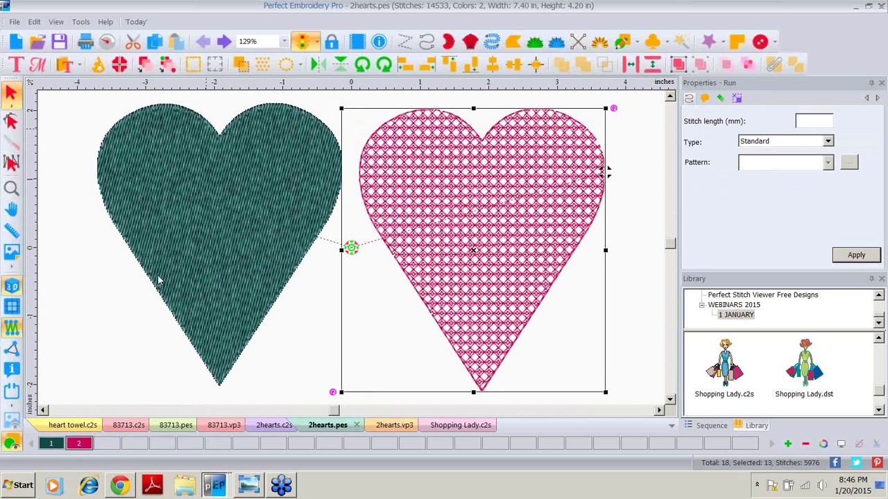
click(274, 425)
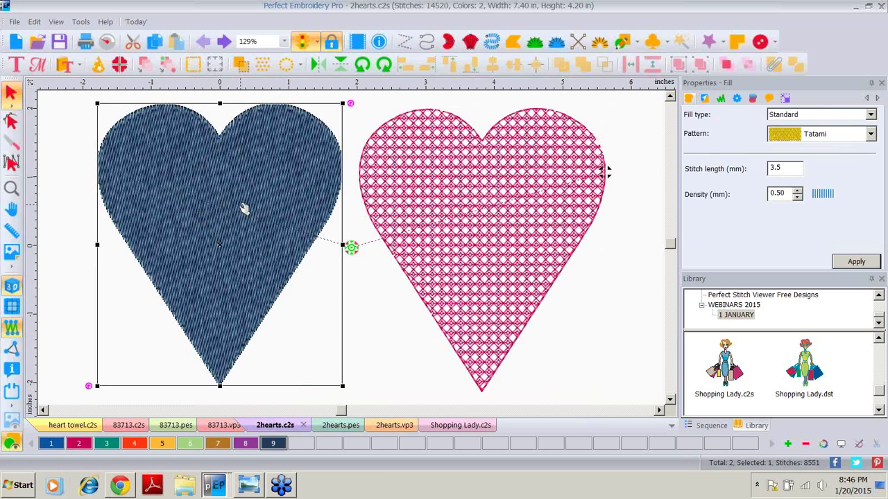
click(466, 428)
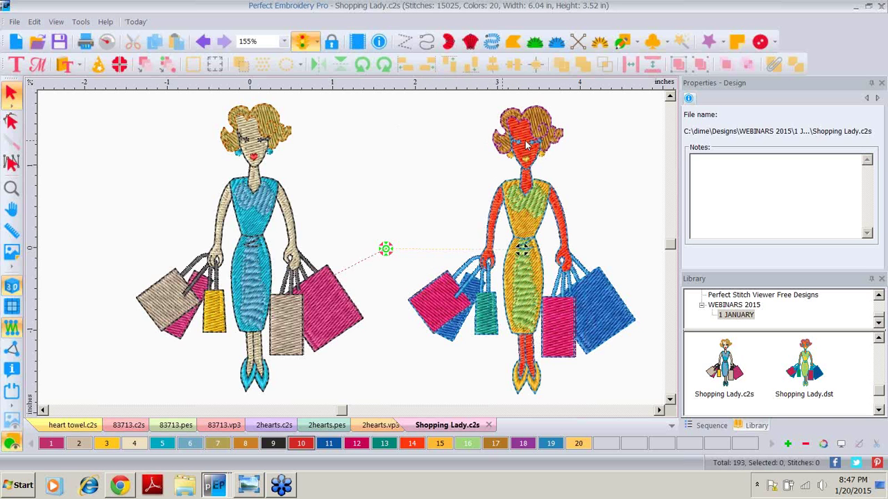
Step: Ungroup the right shopping lady figure
click(524, 226)
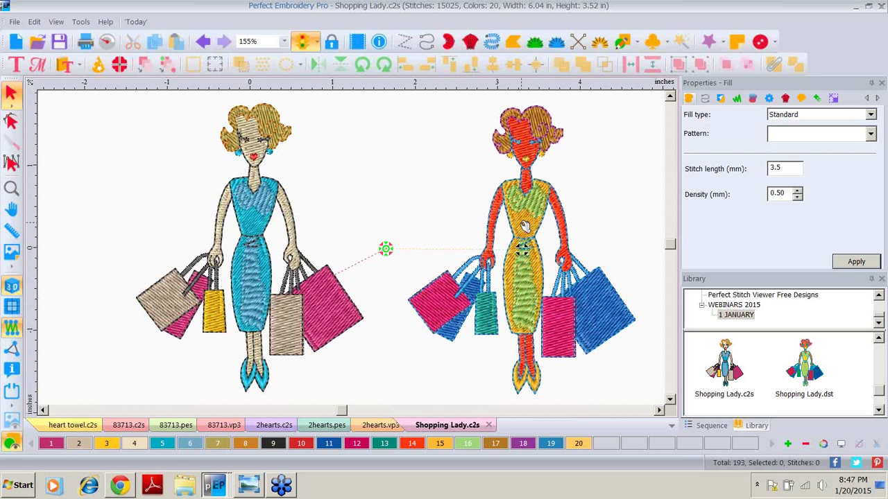
right_click(524, 227)
click(553, 190)
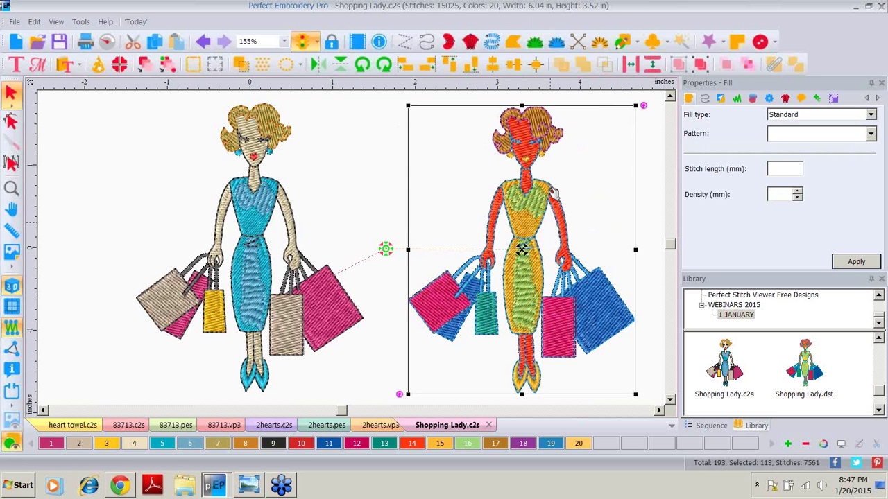
click(342, 194)
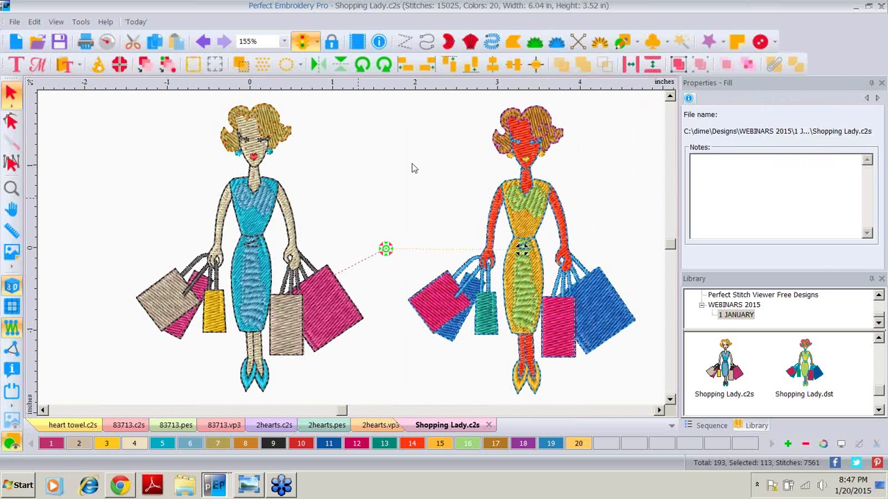
Step: Recolour the red colour 14 thread group to colour 7 (Madeira Rayon 1193)
click(705, 430)
scroll(749, 335, down, 3)
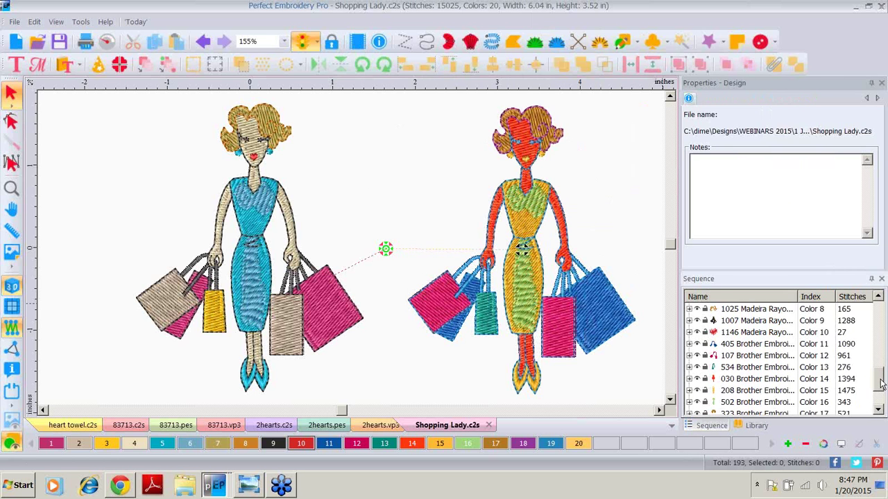
click(749, 333)
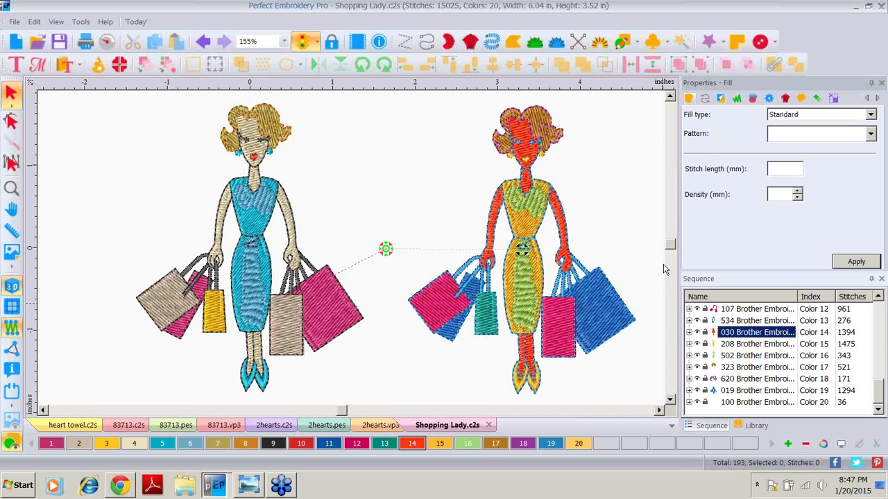
click(217, 442)
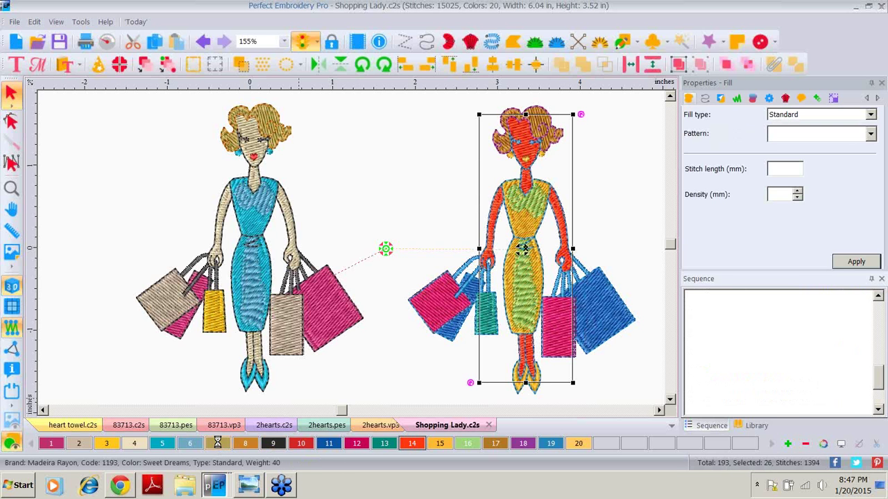
click(602, 163)
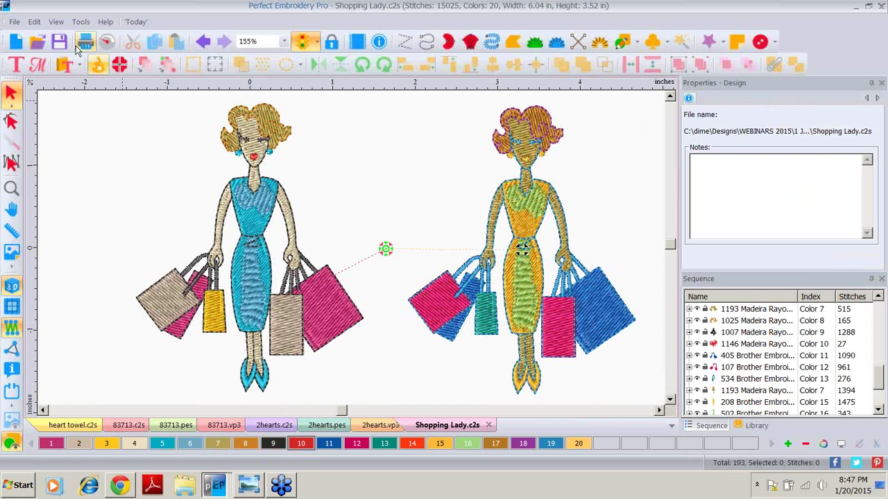
Step: Save a copy named 'Shopping Lady 2' in Tajima (DST) format
click(15, 23)
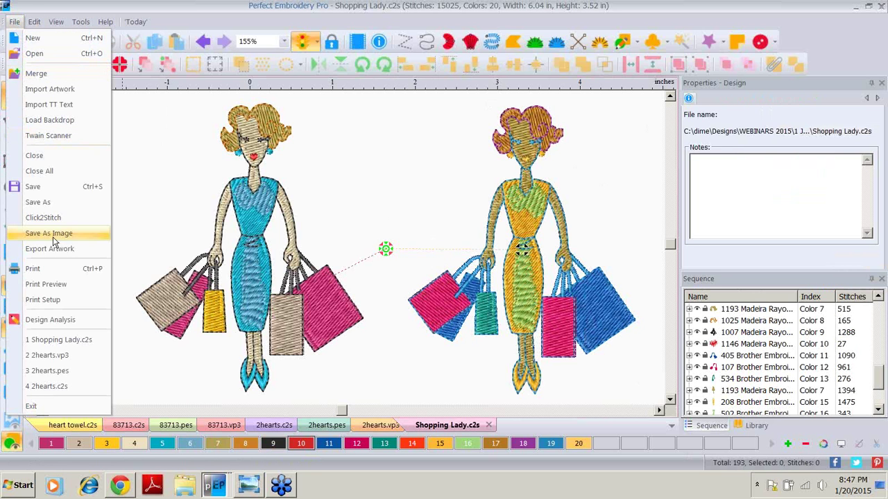
click(57, 208)
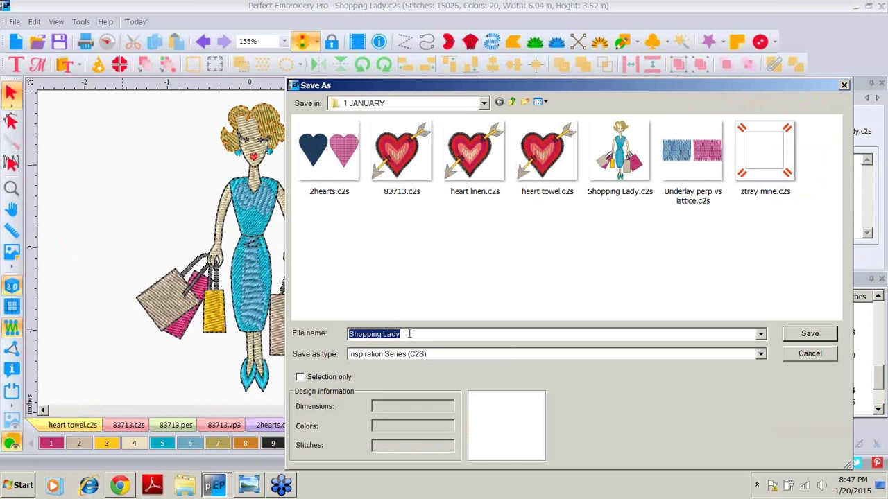
click(409, 333)
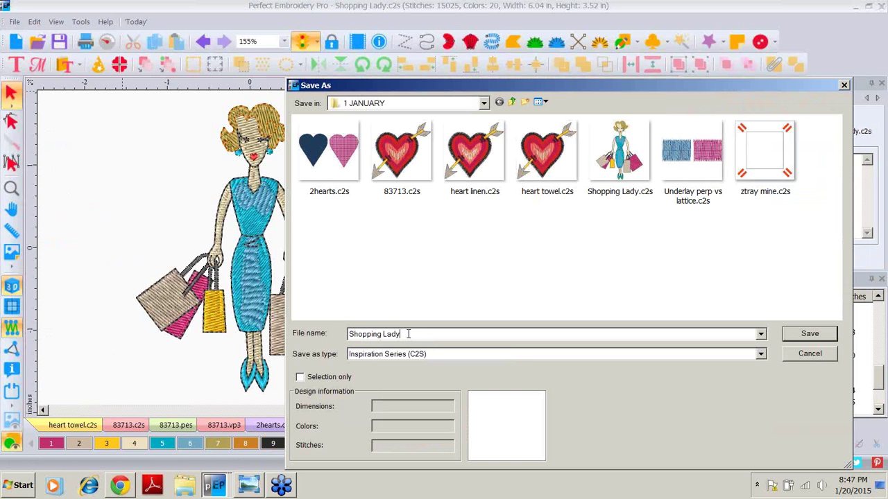
text(2)
click(761, 355)
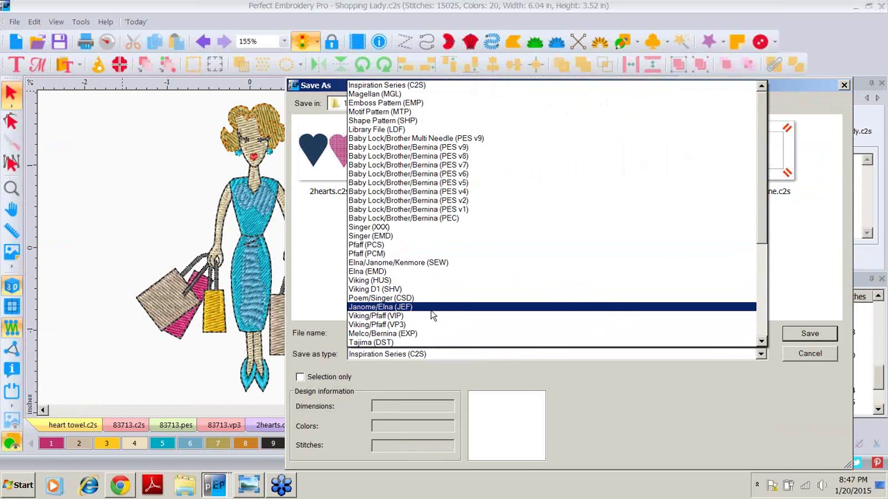
click(390, 344)
click(810, 336)
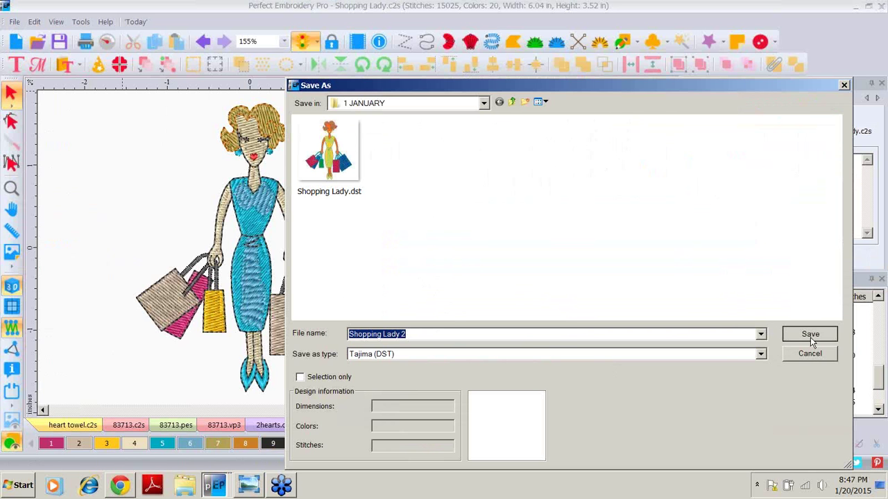
click(14, 22)
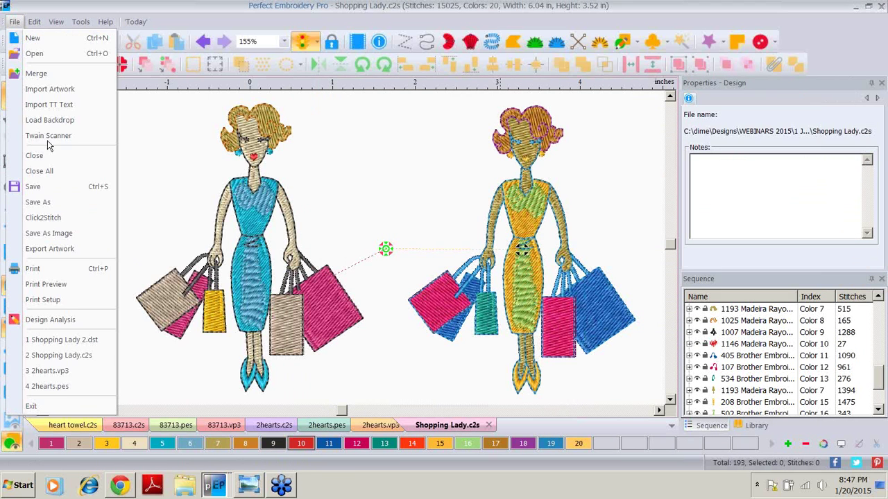
Step: Open Shopping Lady 2.dst with 3D stitch rendering, then return to Shopping Lady.c2s
click(75, 340)
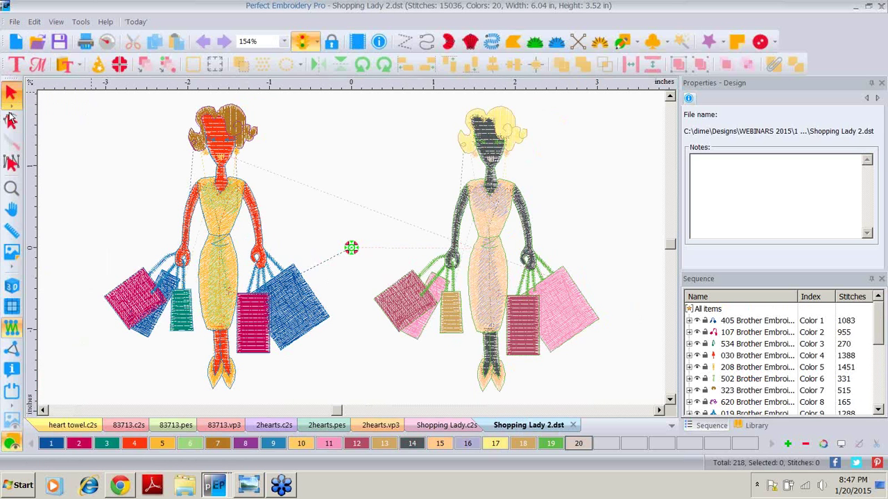
click(14, 286)
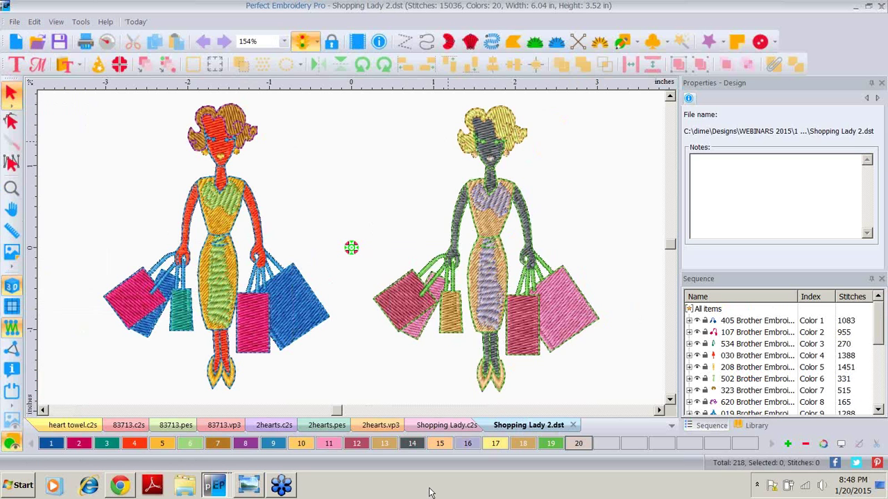
click(448, 425)
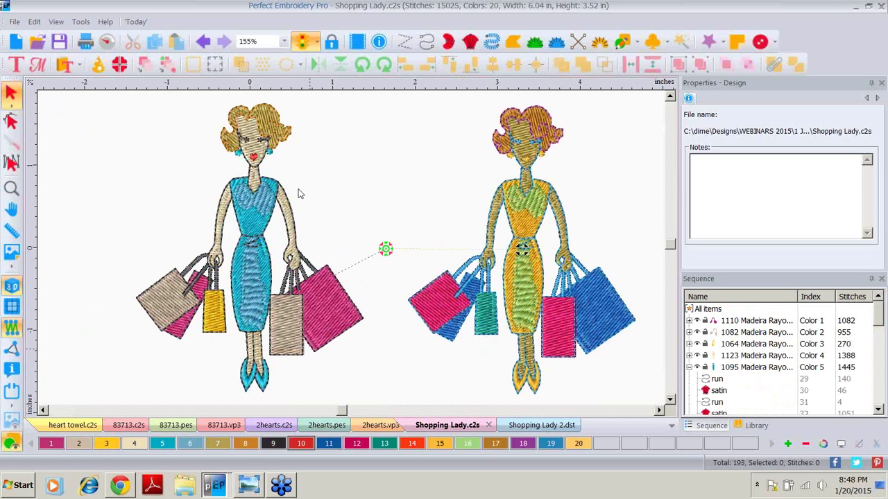
Step: Switch to the Shopping Lady 2.dst tab to compare it with the original
click(542, 425)
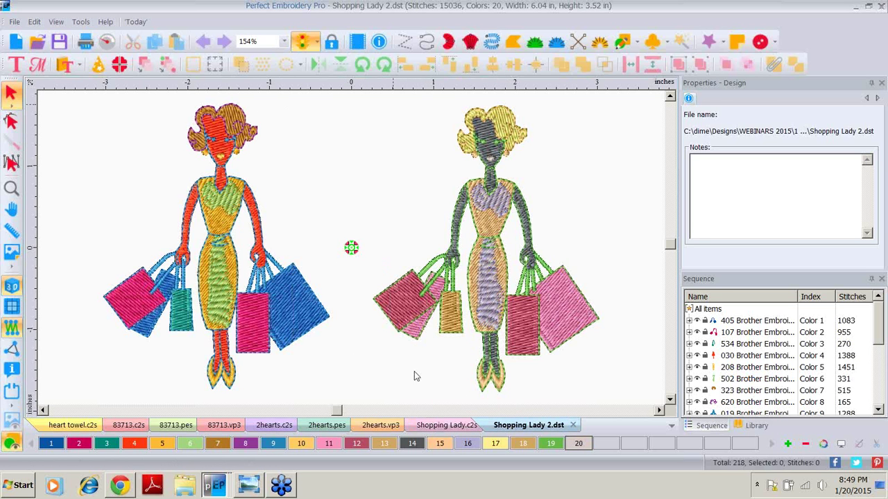
Step: Close Shopping Lady 2.dst, Shopping Lady.c2s, 2hearts.pes and 2hearts.c2s without saving changes
click(573, 425)
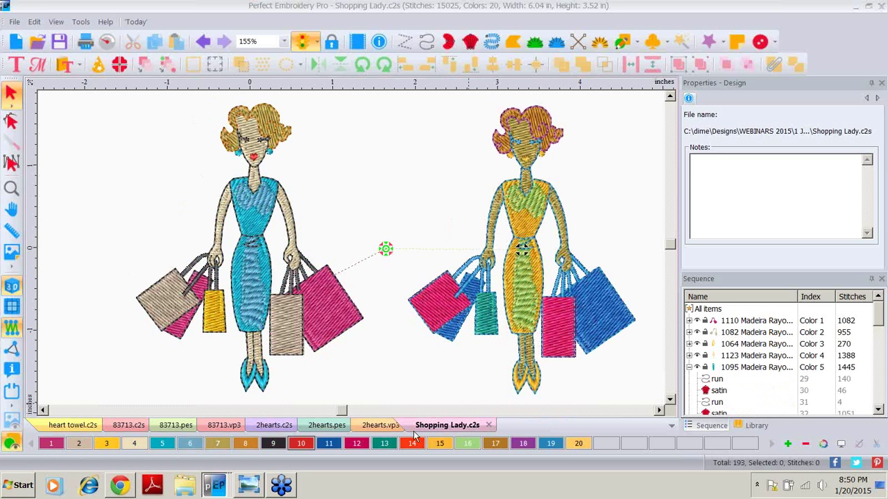
click(489, 425)
click(476, 272)
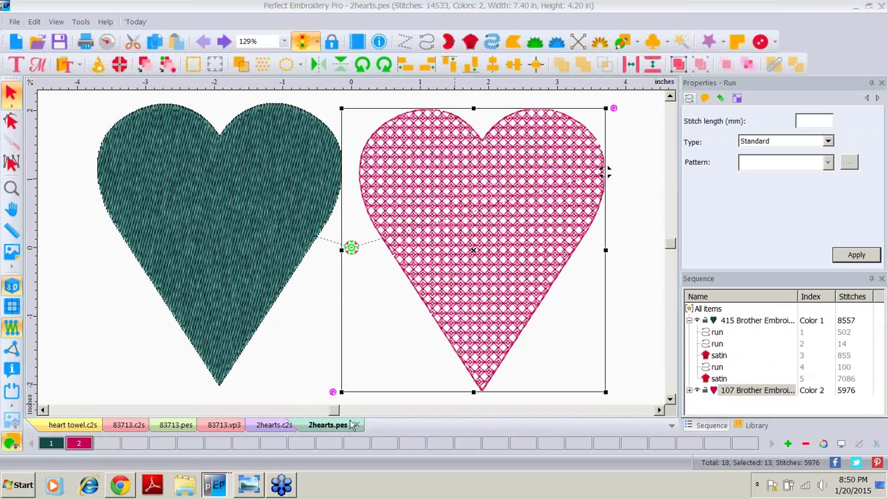
click(476, 272)
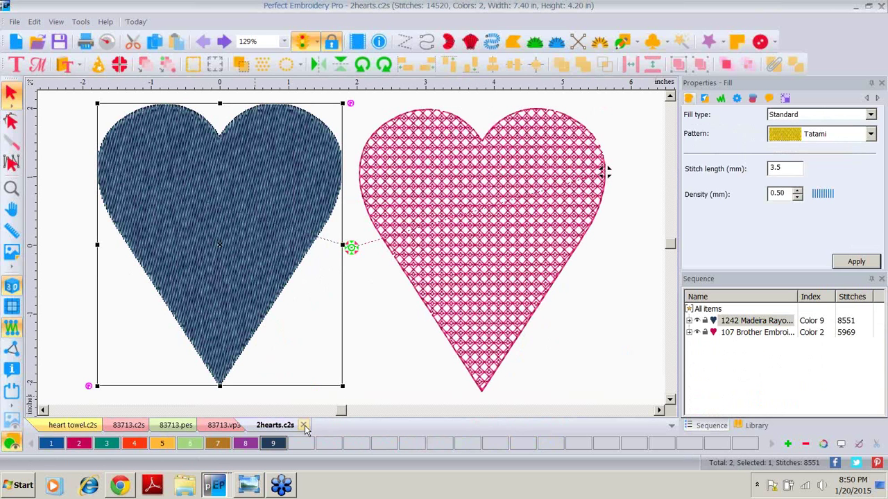
click(305, 431)
click(470, 276)
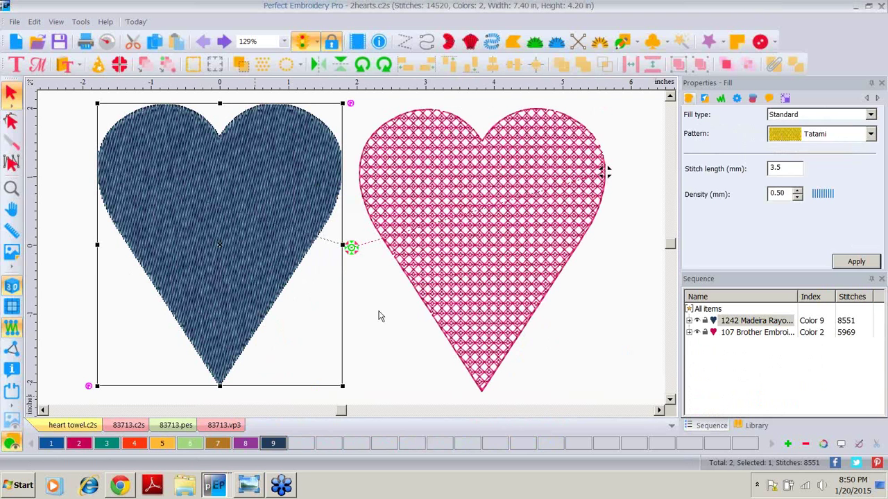
Step: Close 83713.vp3, 83713.pes and heart towel.c2s, leaving only 83713.c2s open
key(ctrl+F4)
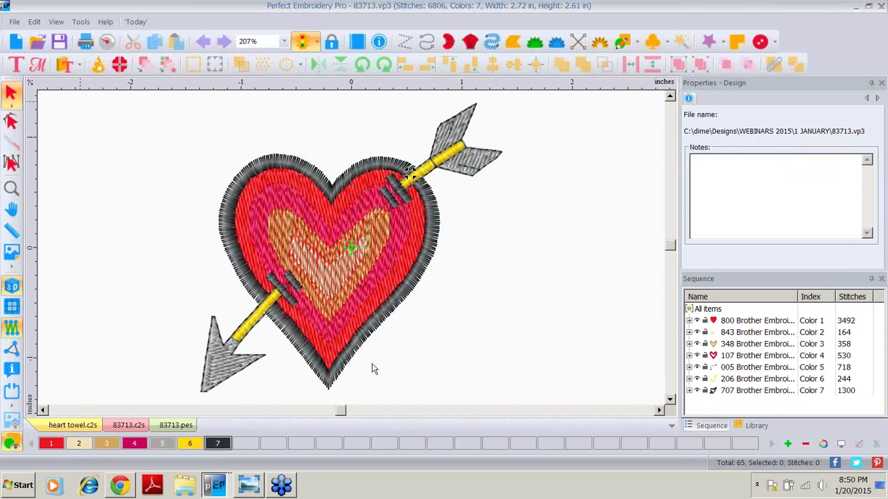
click(203, 425)
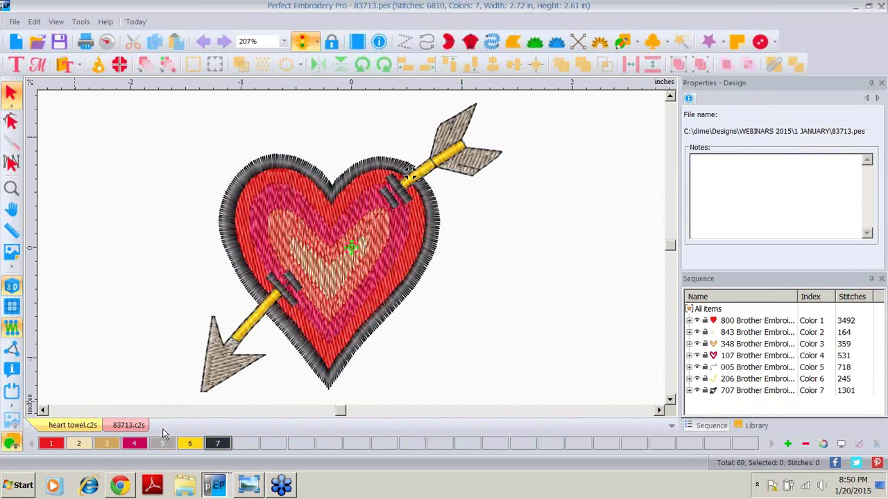
click(84, 425)
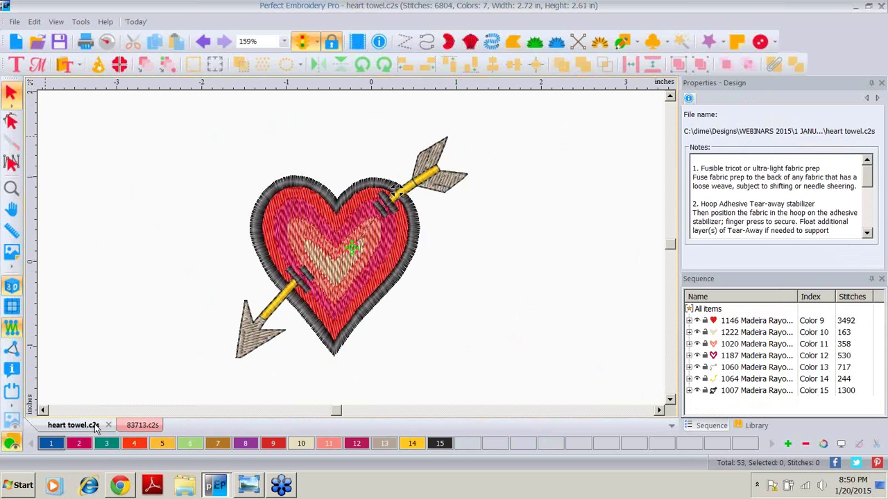
click(109, 427)
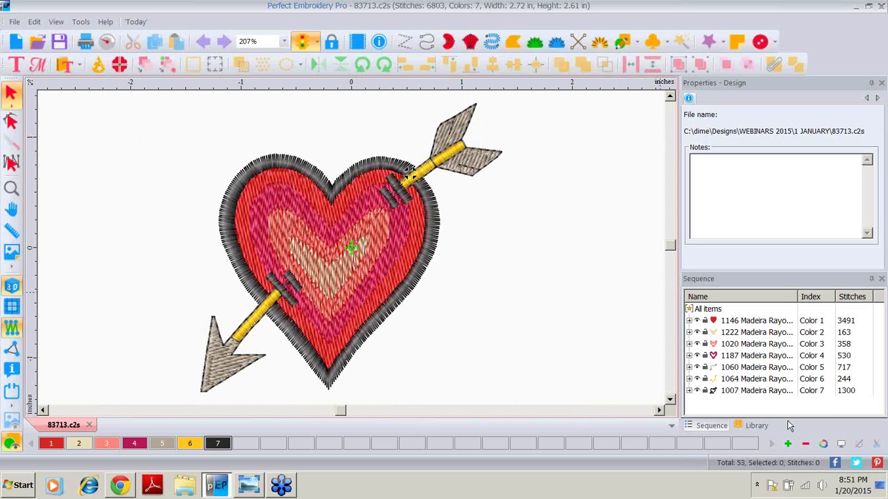
Step: Delete the Color 5, 6 and 7 thread groups, leaving the four-colour heart
click(758, 369)
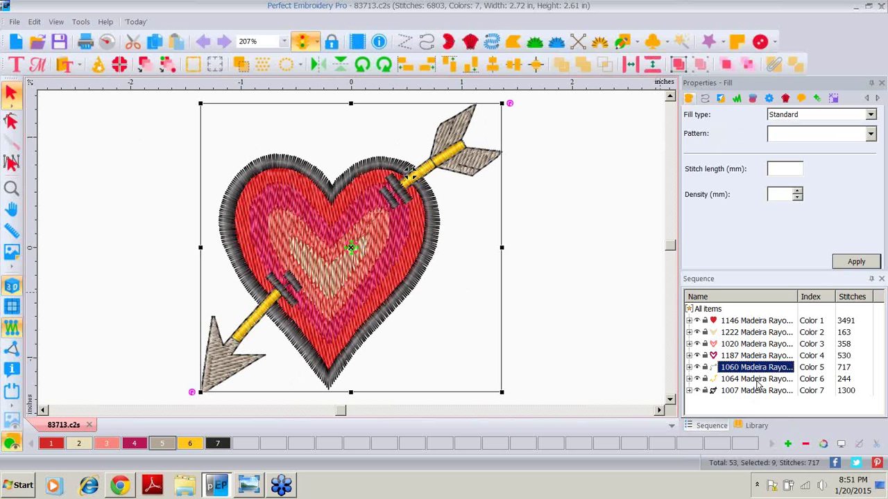
shift+click(760, 379)
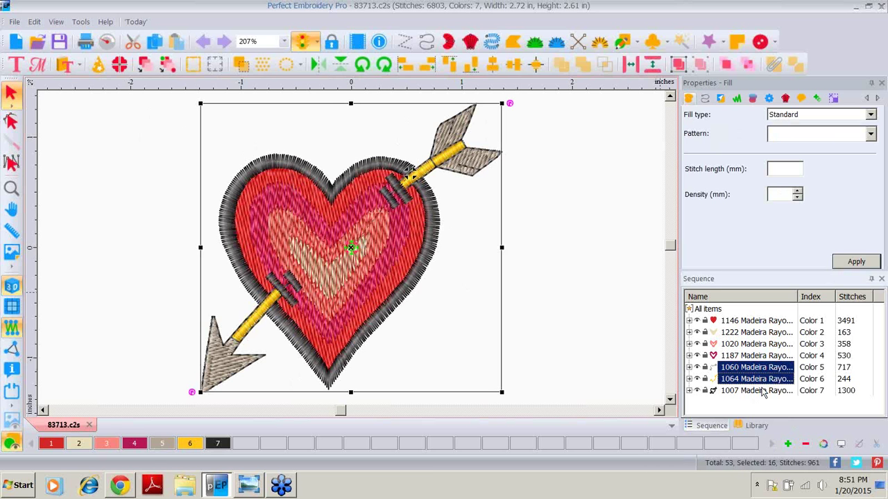
shift+click(764, 391)
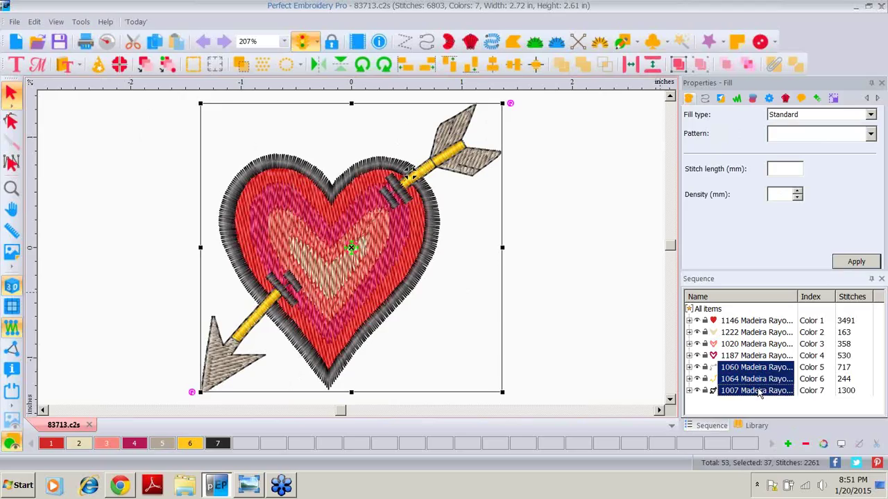
key(shift+Tab)
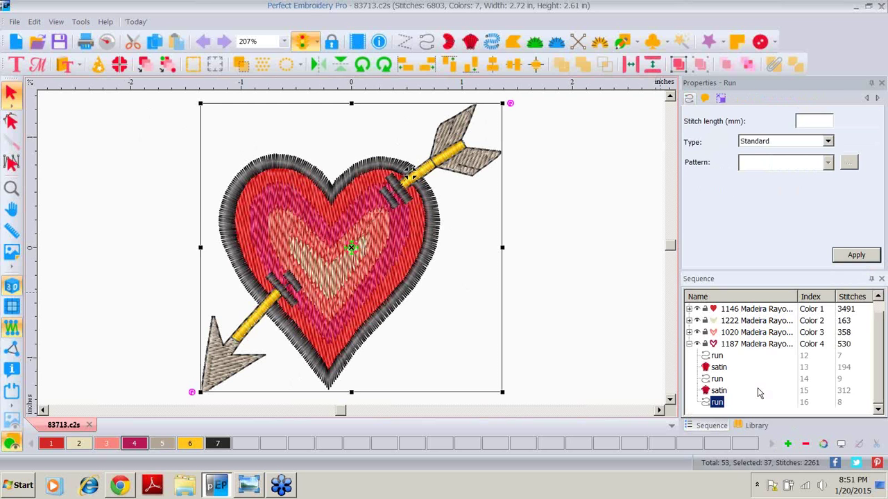
key(Delete)
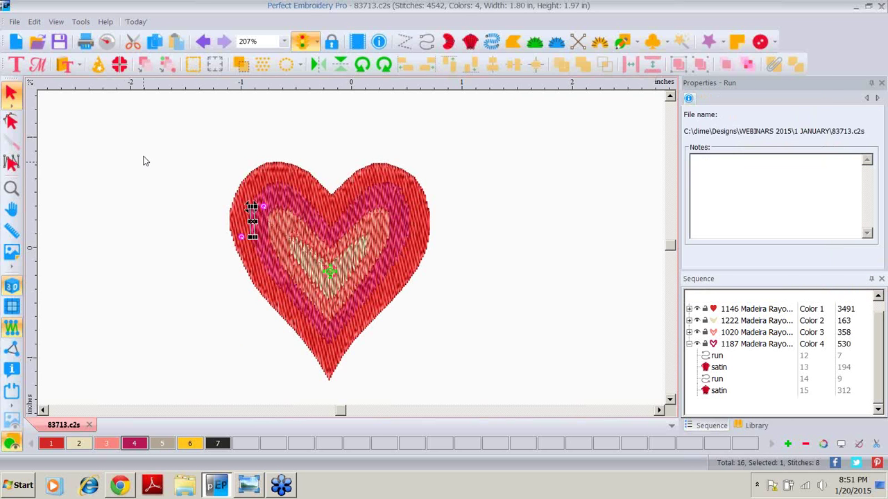
click(144, 161)
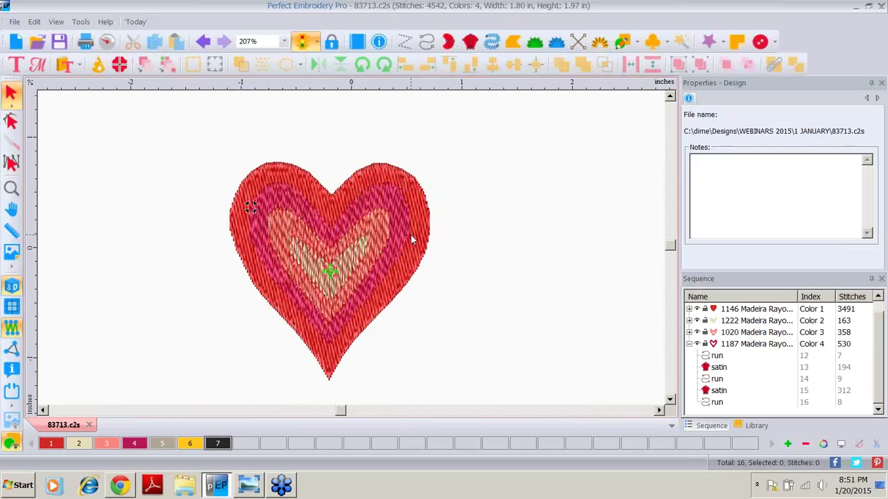
click(689, 309)
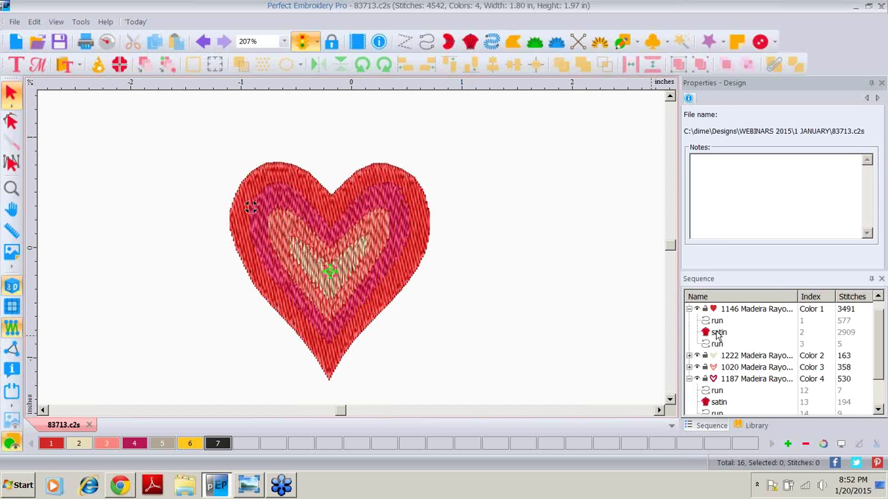
Step: Create an outline around the outer red satin heart with Distance 0
click(721, 334)
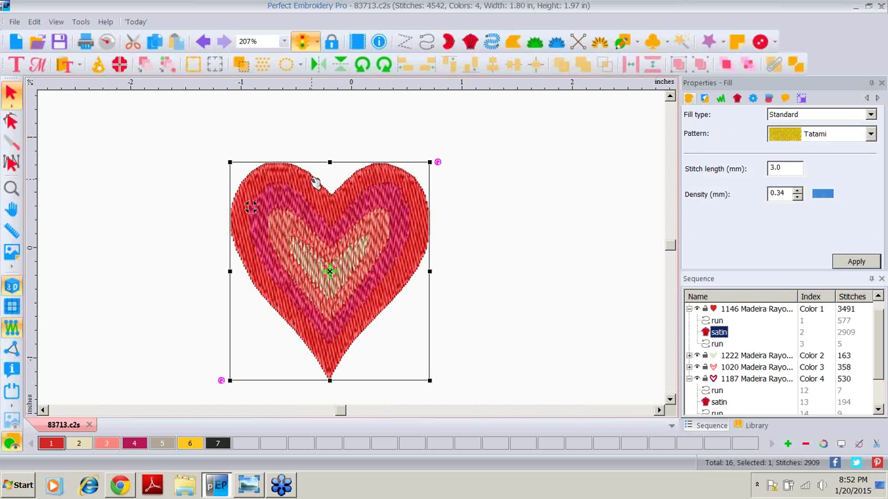
right_click(315, 184)
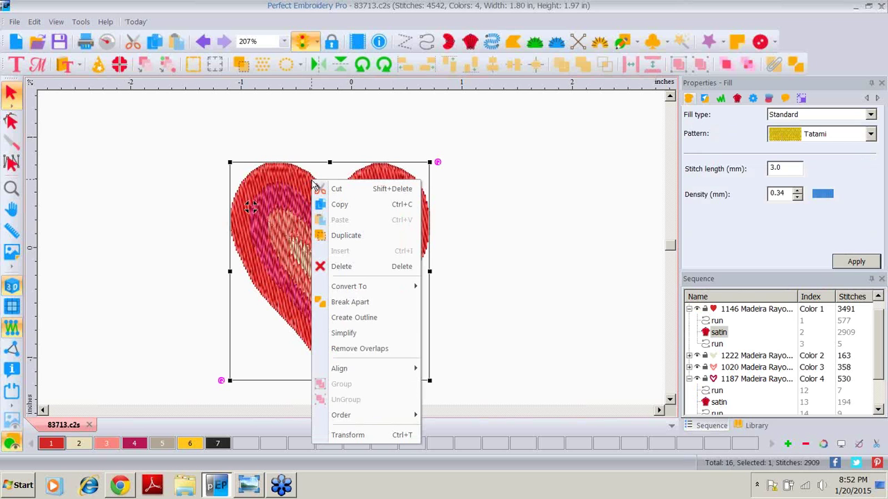
click(339, 319)
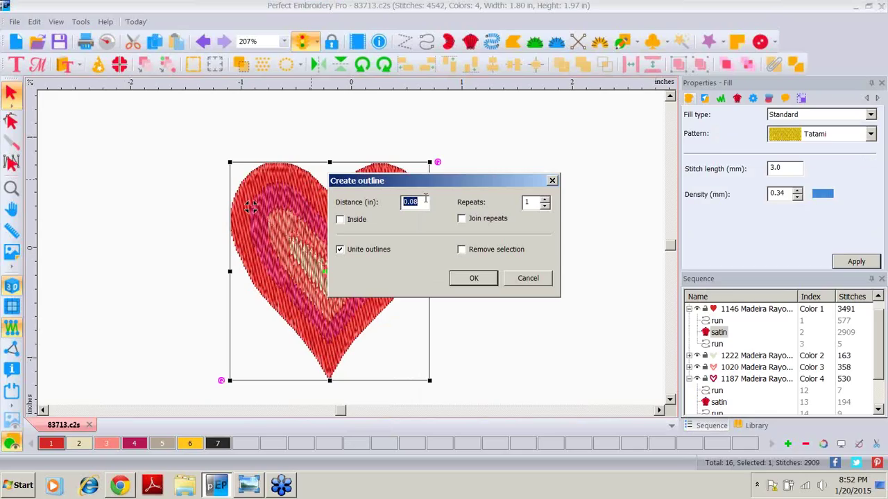
text(0)
click(473, 279)
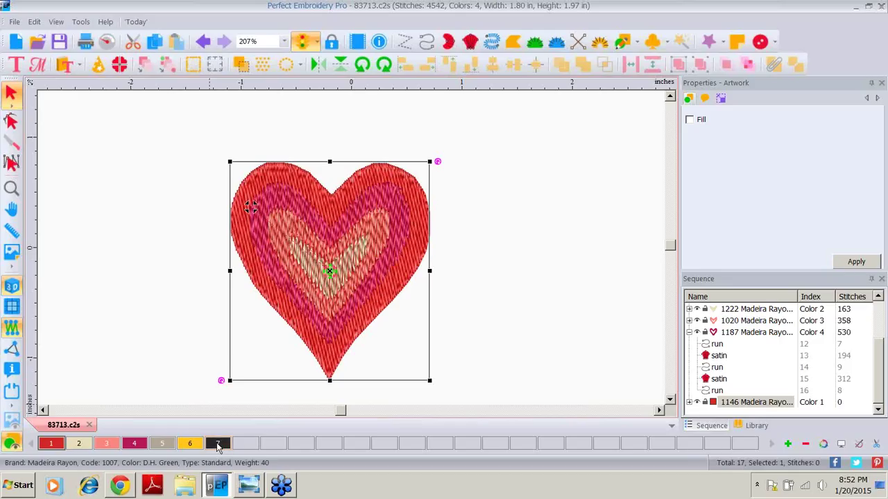
Step: Set the new heart outline to thread colour 7 and convert it to a steil border
click(217, 442)
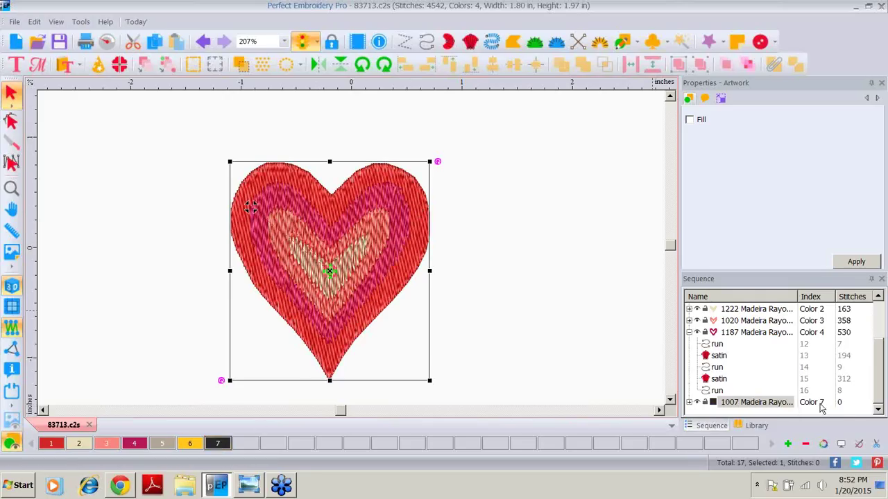
right_click(336, 192)
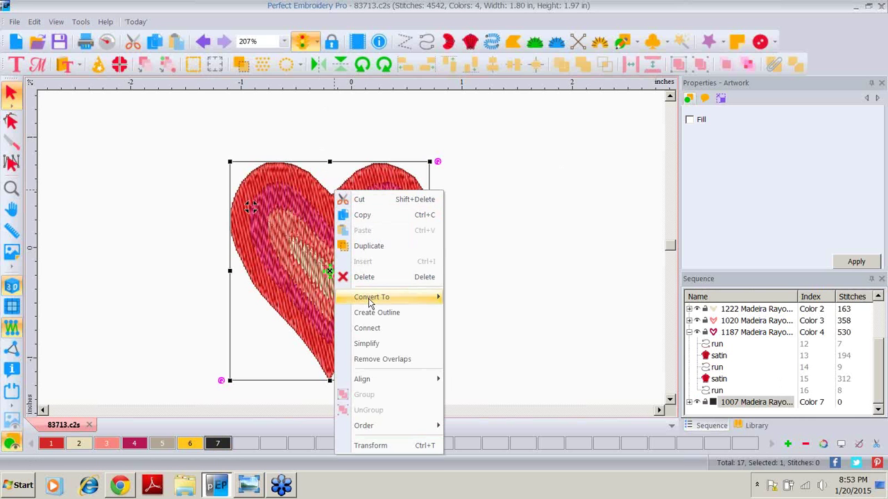
mouse_move(369, 303)
click(461, 329)
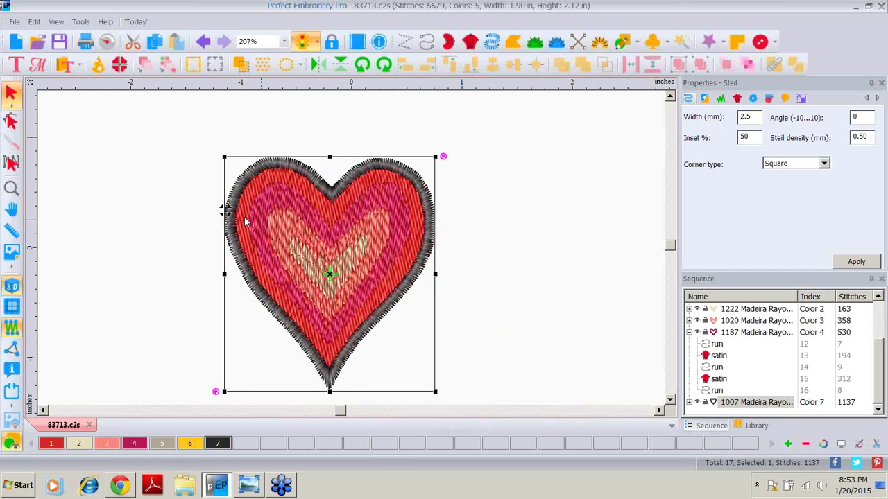
Step: Cut the tan, peach and pink inner heart layers from the design
click(690, 334)
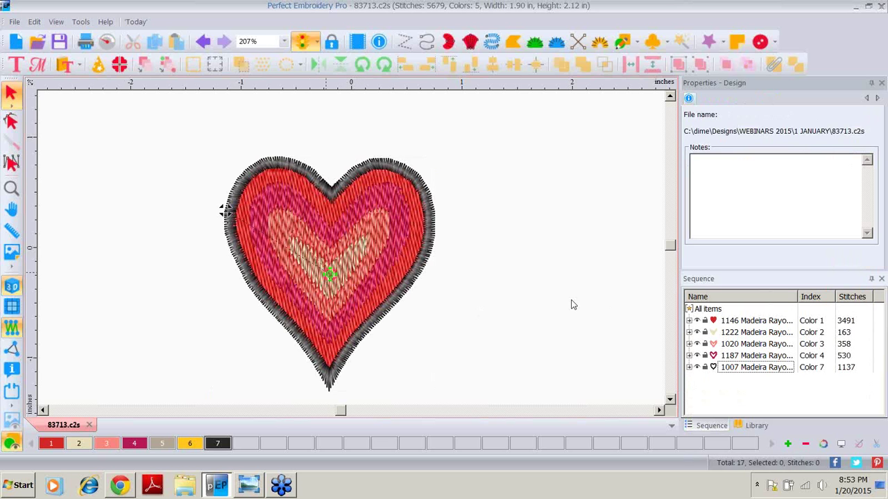
click(750, 336)
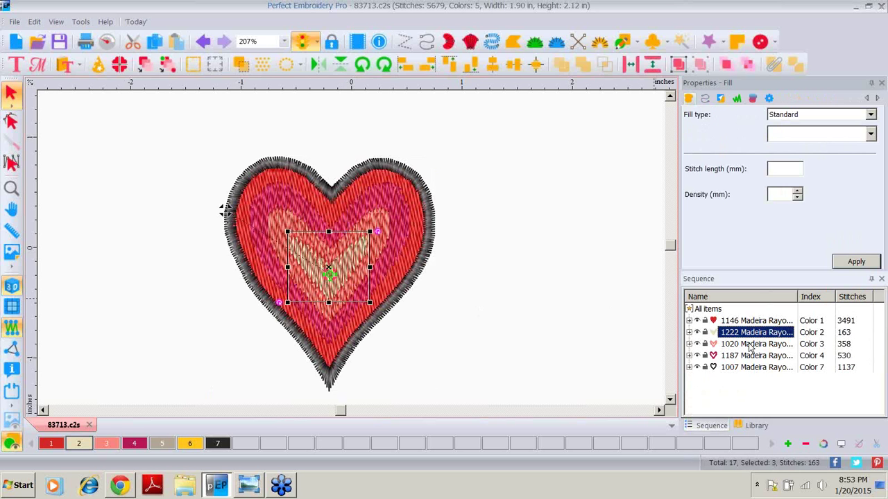
ctrl+click(751, 345)
ctrl+click(749, 357)
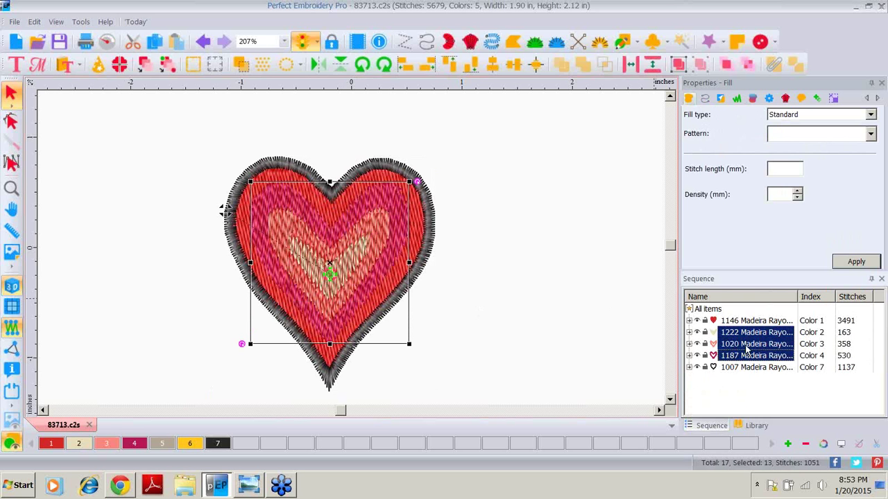
right_click(341, 246)
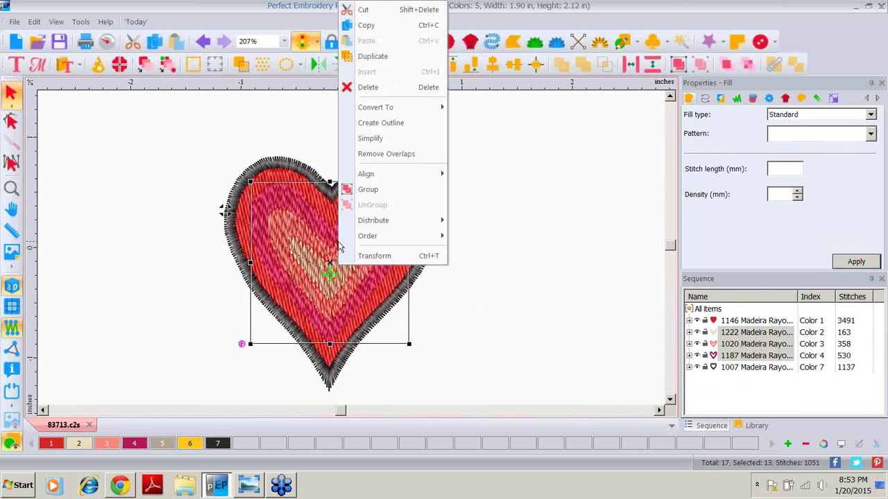
click(380, 11)
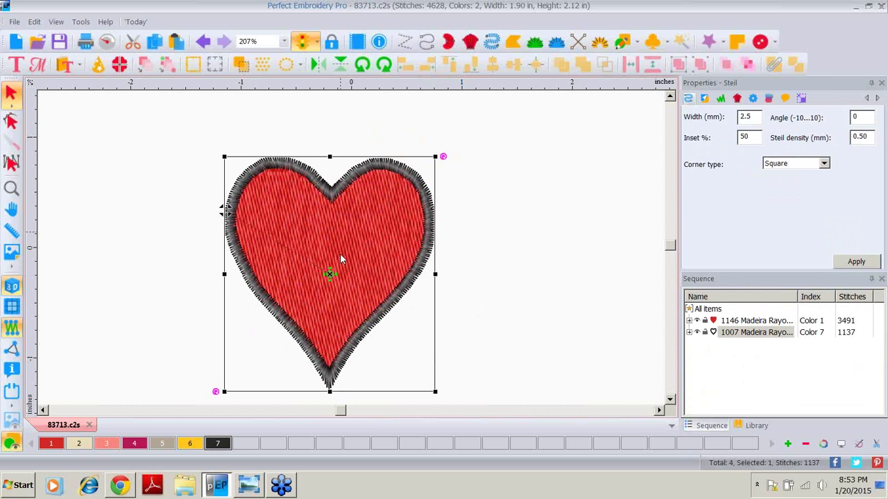
click(17, 42)
Step: Paste the three cut heart layers onto the empty Design3 canvas
right_click(335, 200)
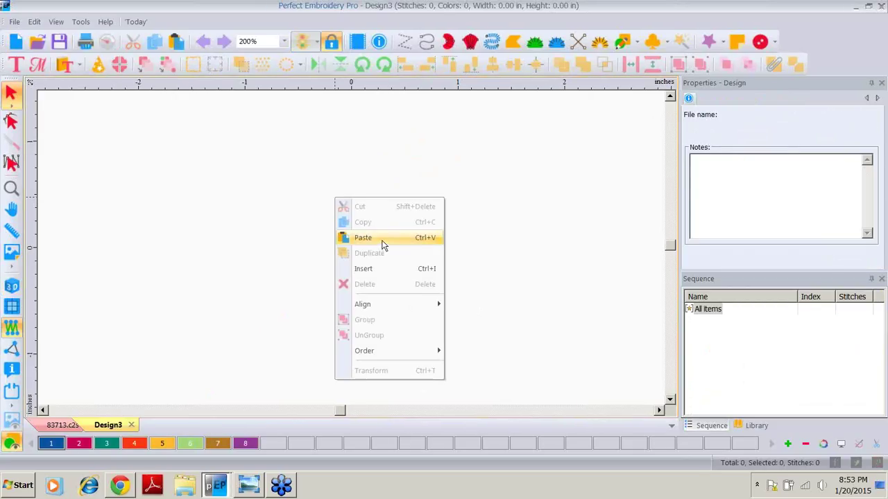
click(381, 240)
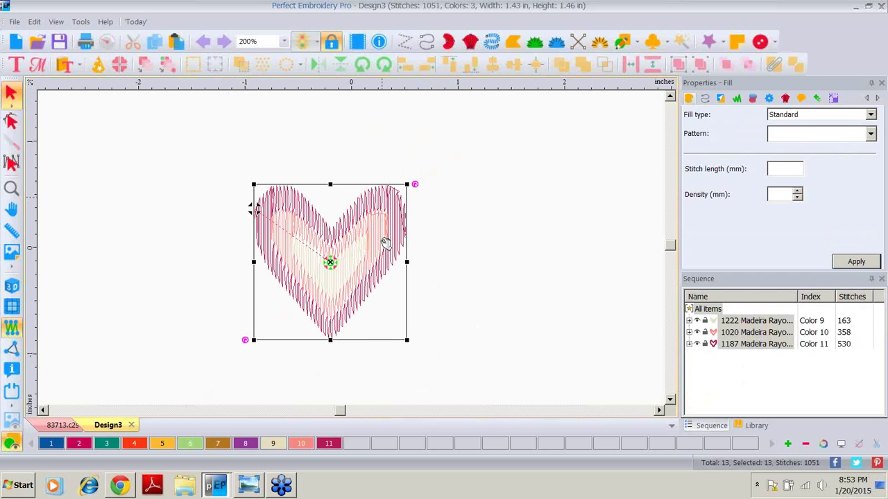
click(478, 278)
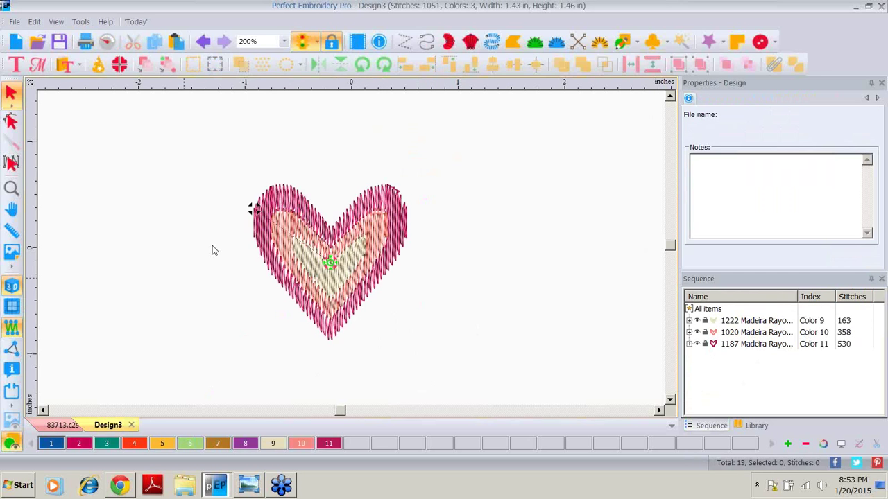
Step: Inspect the tan, peach and pink heart layers one by one, ending with the pink heart selected
click(747, 322)
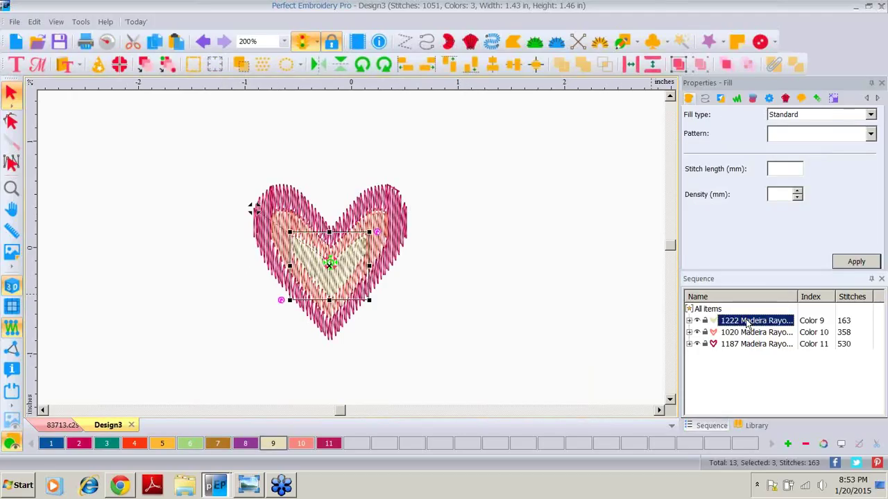
right_click(747, 323)
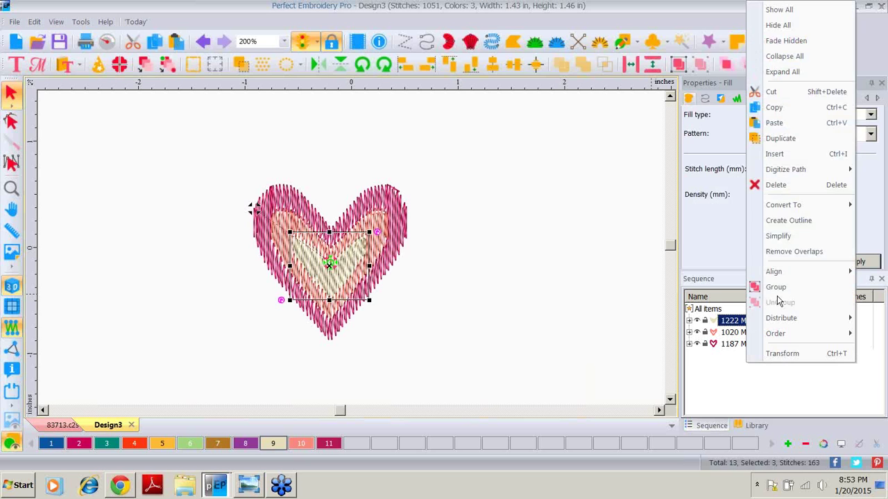
key(Escape)
click(751, 334)
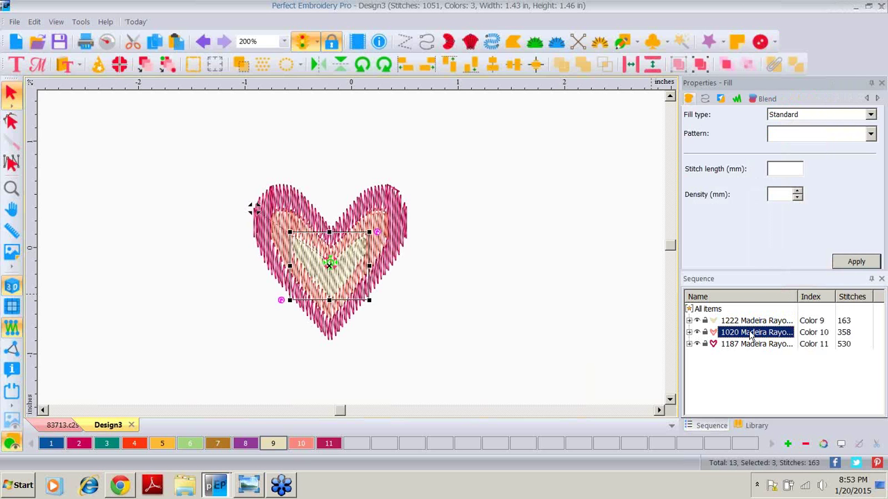
right_click(751, 335)
key(Escape)
click(749, 347)
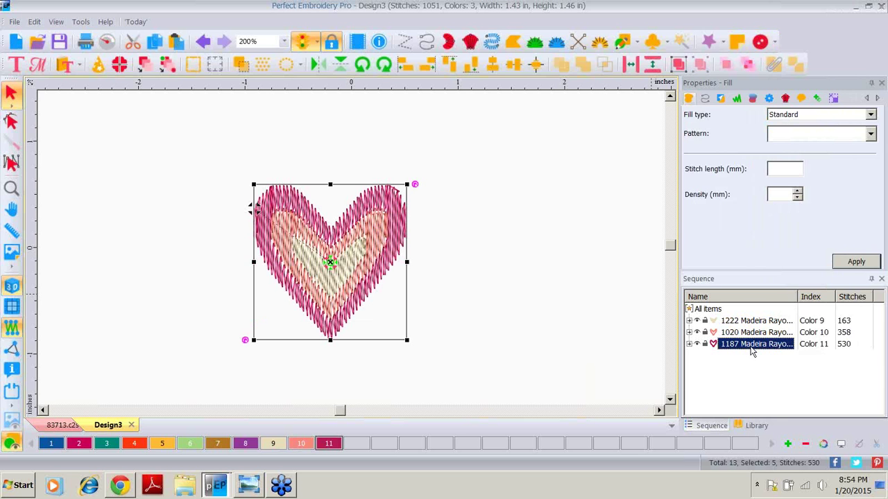
right_click(752, 349)
key(Escape)
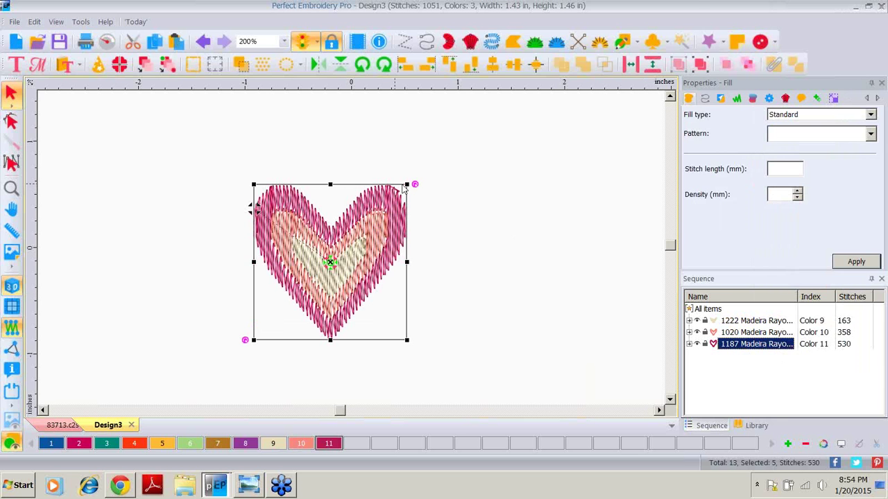
click(480, 230)
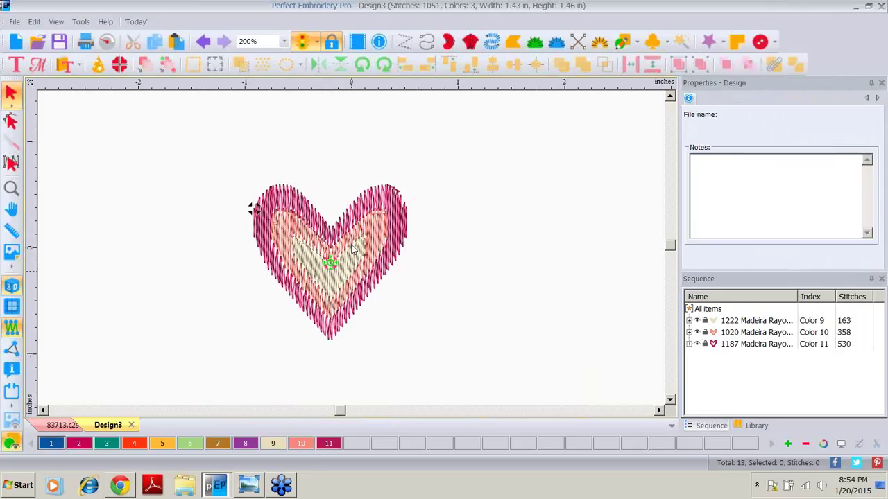
click(392, 215)
Step: Drag the pink and tan hearts apart so all three hearts are visible
drag(396, 224, 397, 325)
drag(340, 263, 339, 194)
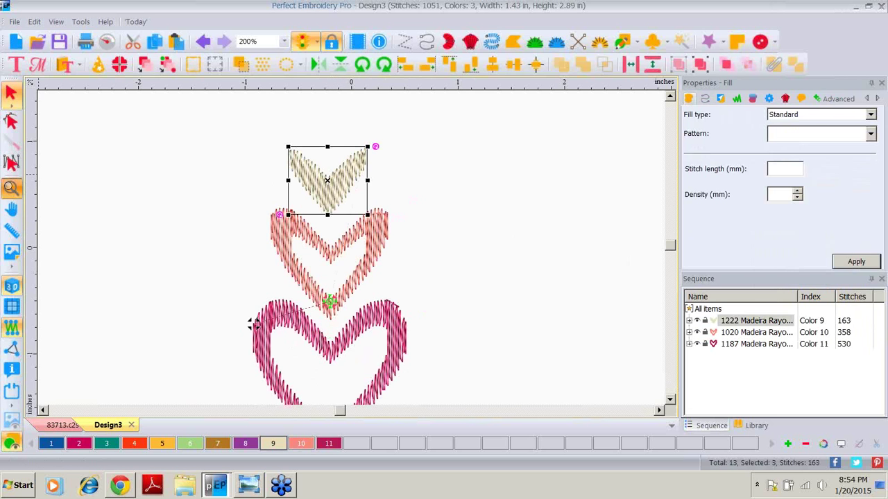
click(11, 188)
click(547, 191)
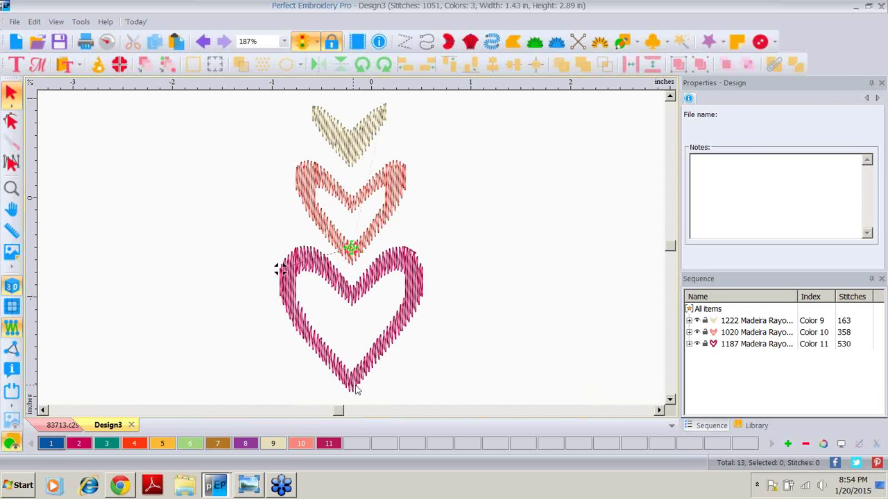
Step: Rearrange the hearts with the tan heart inside the pink one, then return to 83713.c2s
drag(352, 280, 242, 166)
drag(363, 248, 329, 306)
drag(361, 144, 378, 321)
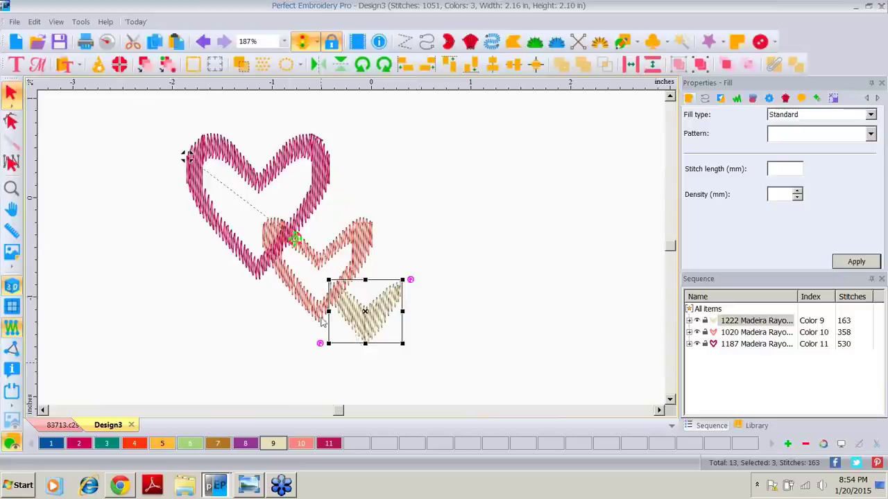
drag(364, 319, 351, 355)
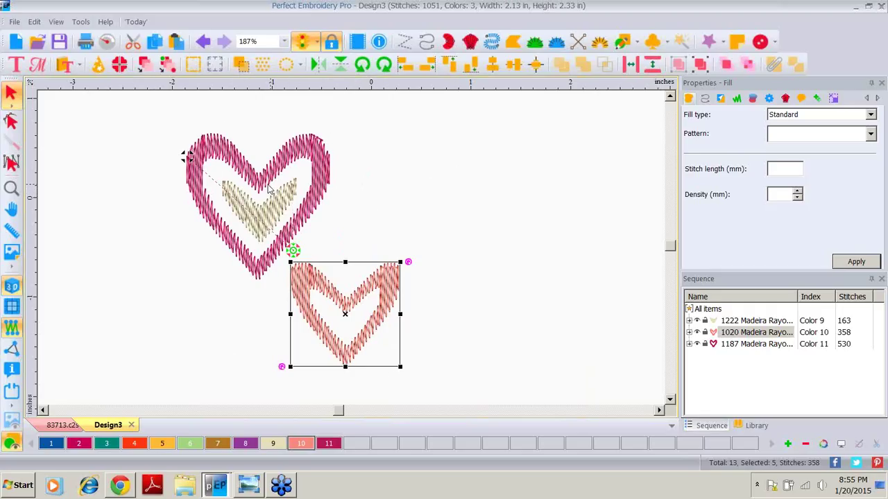
click(57, 426)
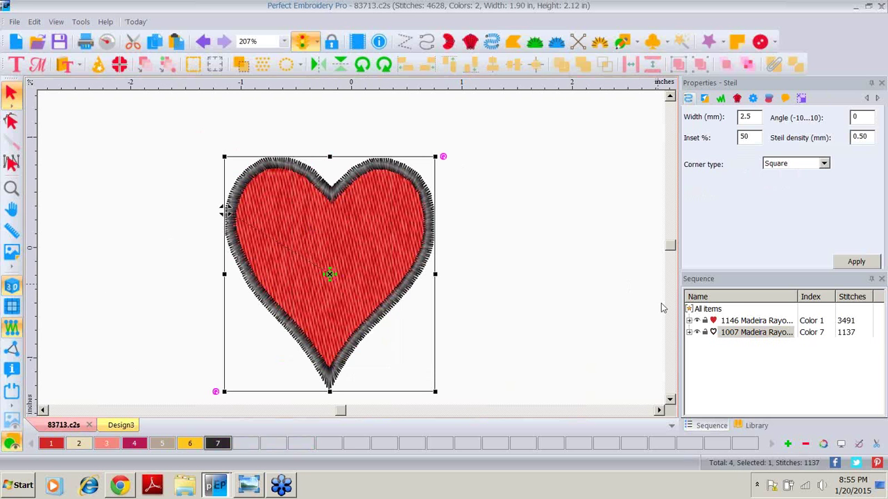
Step: Add a letter A in the Isadora font inside the red heart
click(17, 65)
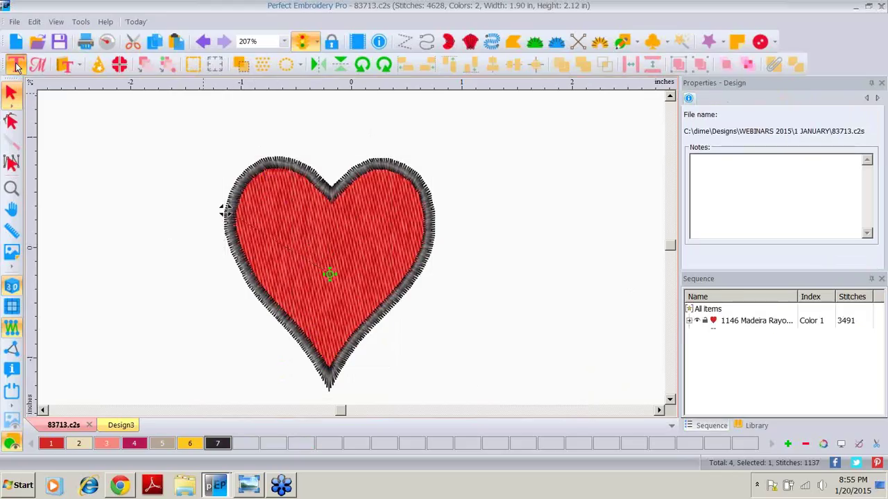
click(324, 243)
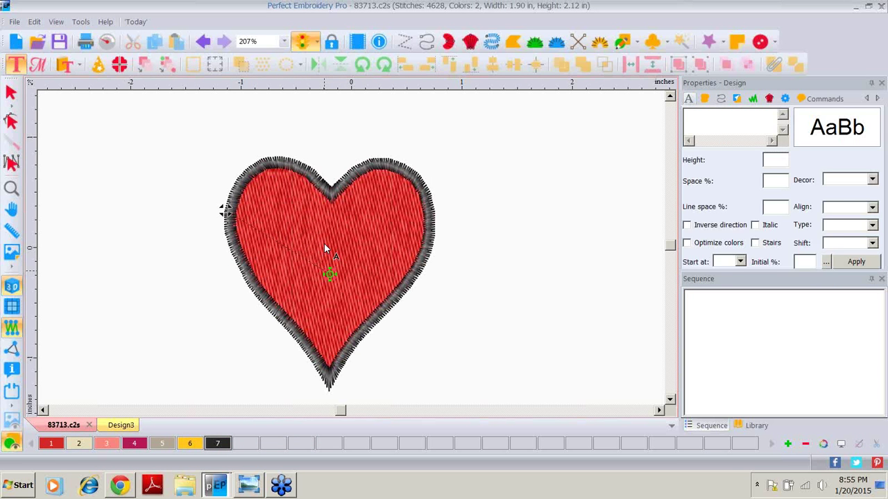
text(A)
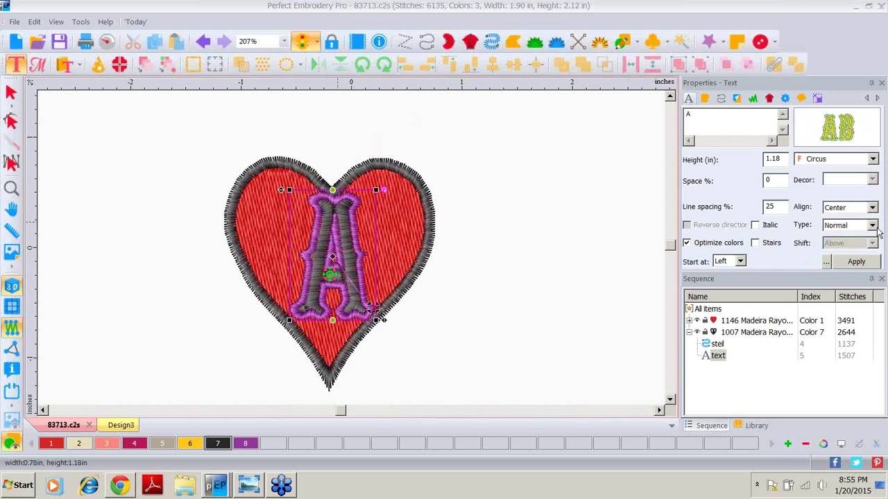
click(874, 160)
click(874, 159)
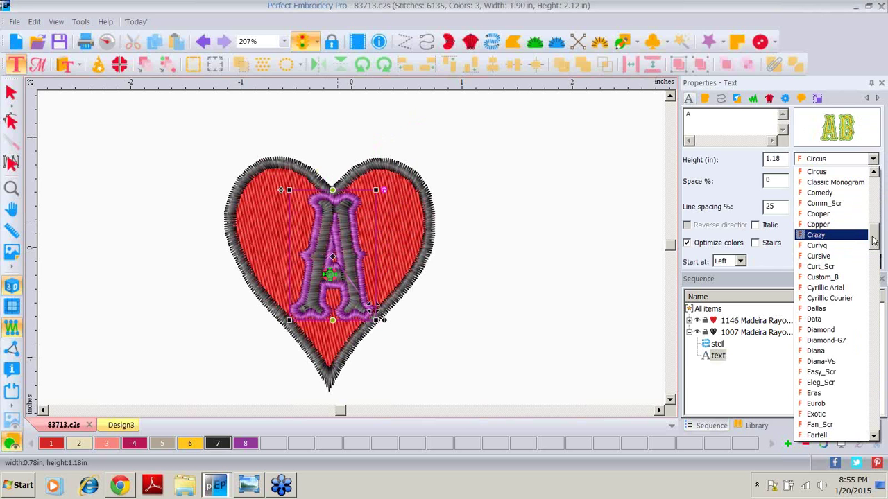
drag(874, 239, 865, 279)
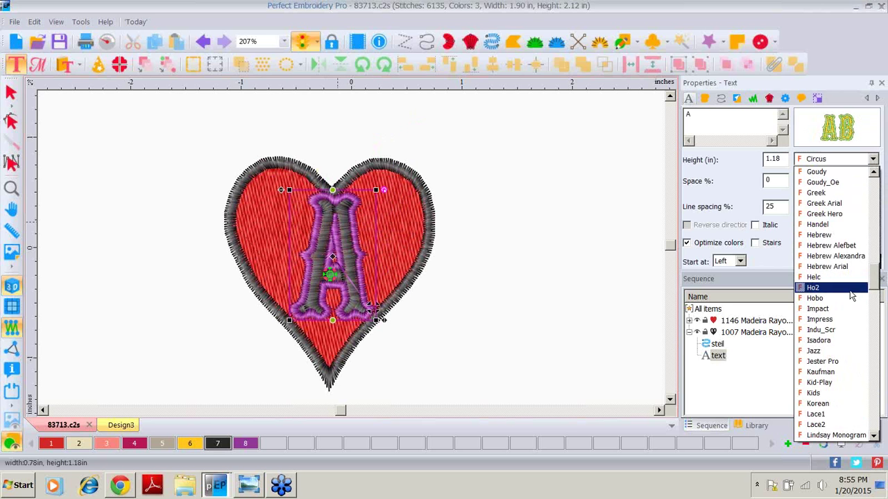
click(817, 341)
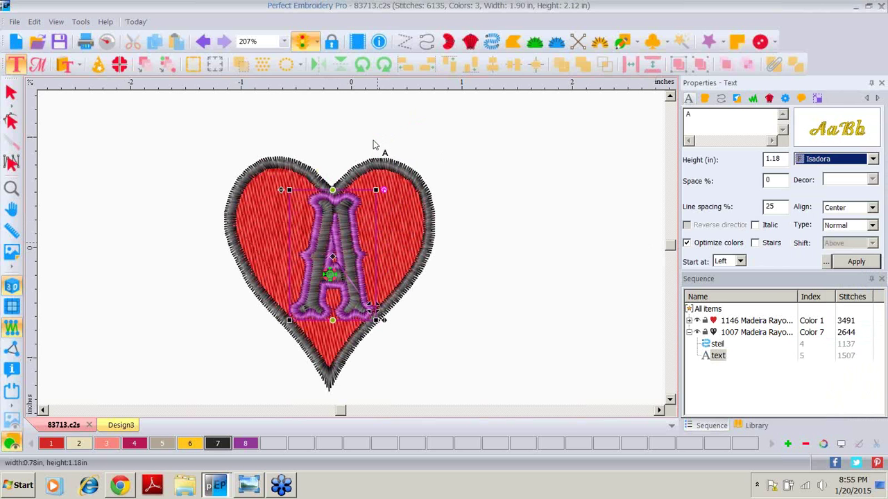
click(856, 263)
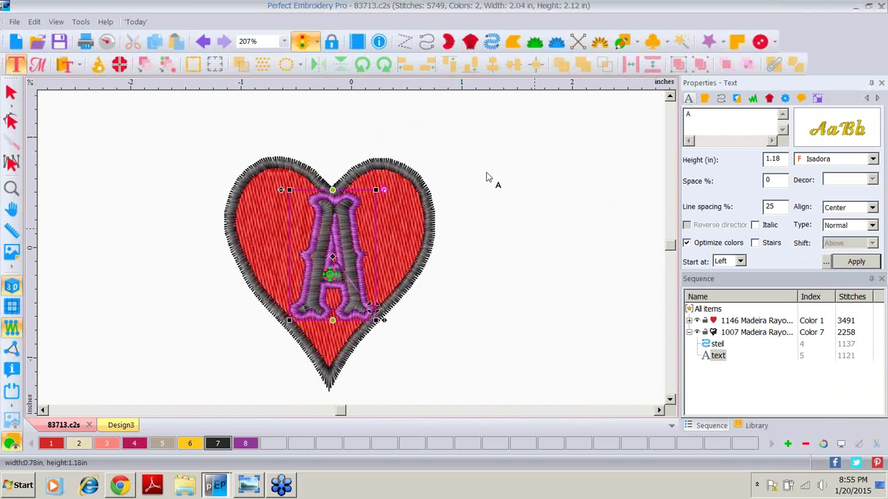
drag(406, 241, 340, 234)
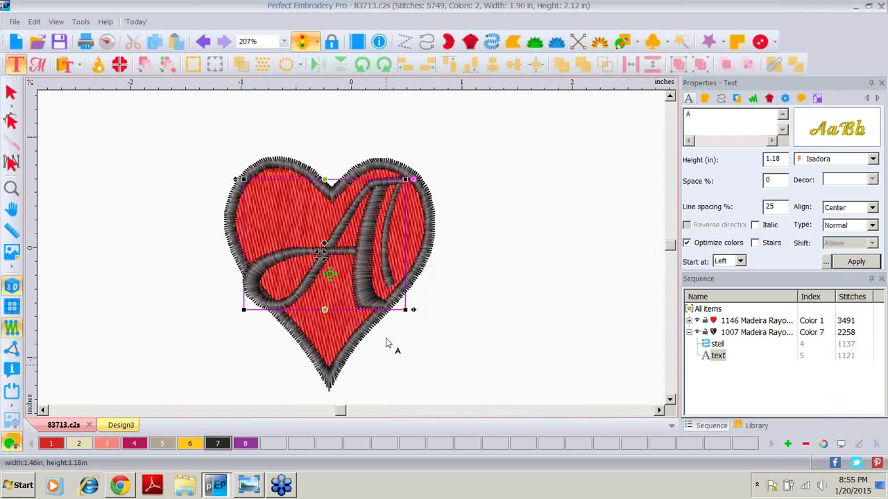
Step: Recolour the letter A to Madeira Rayon 1064 Nectar yellow
double_click(189, 443)
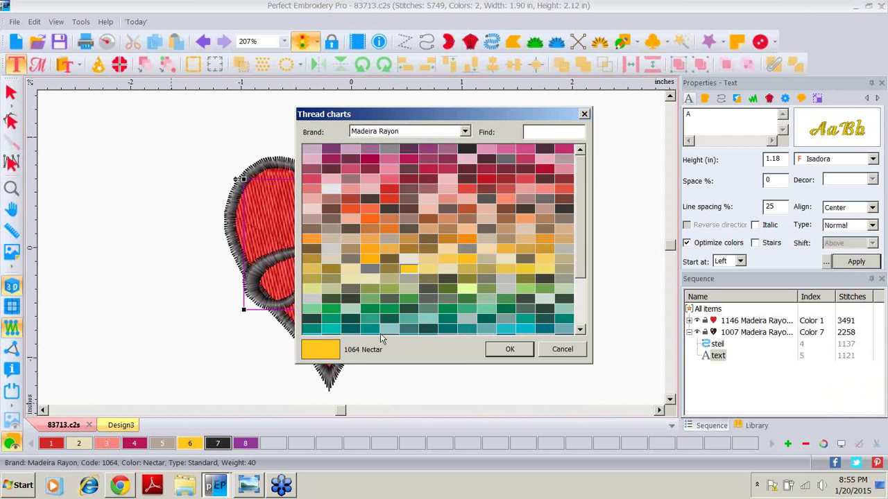
click(509, 349)
click(189, 444)
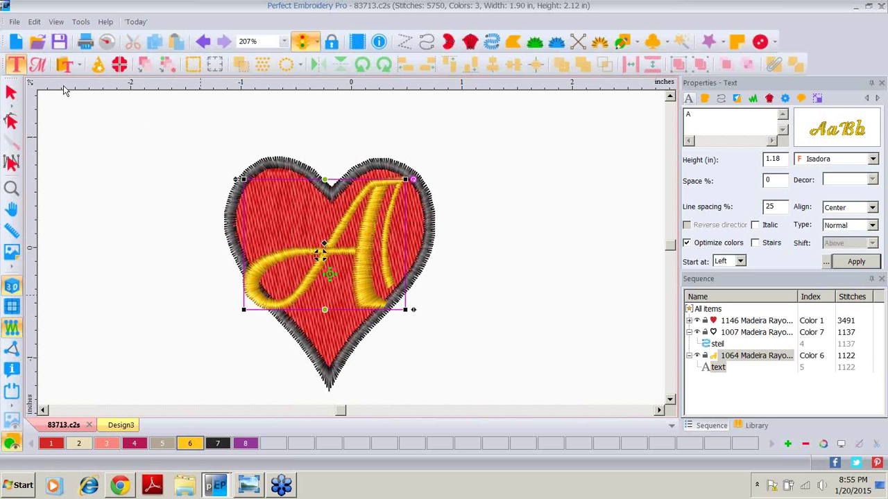
click(10, 92)
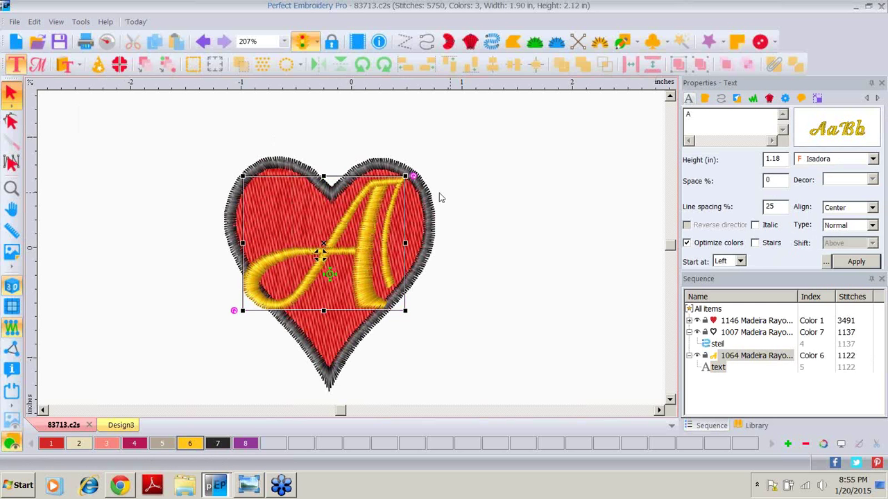
Step: Shrink the letter A to 1.18 in high and move it up and right in the heart
drag(404, 177, 348, 224)
drag(317, 273, 342, 252)
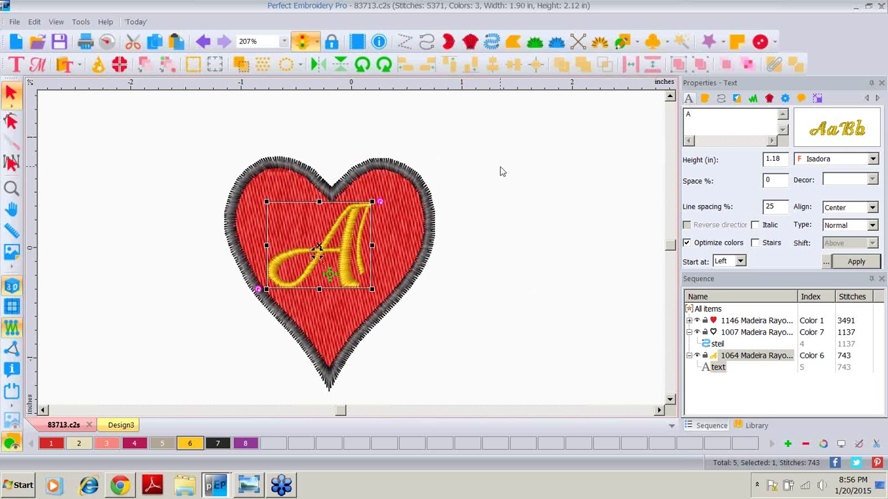
click(732, 334)
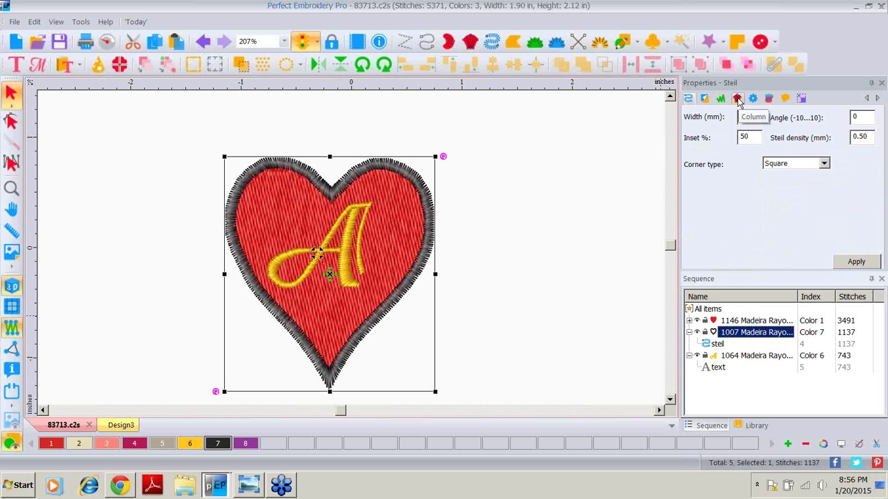
Step: Set the outline's column Jagged type to Both with a Jagged value of 3
click(737, 99)
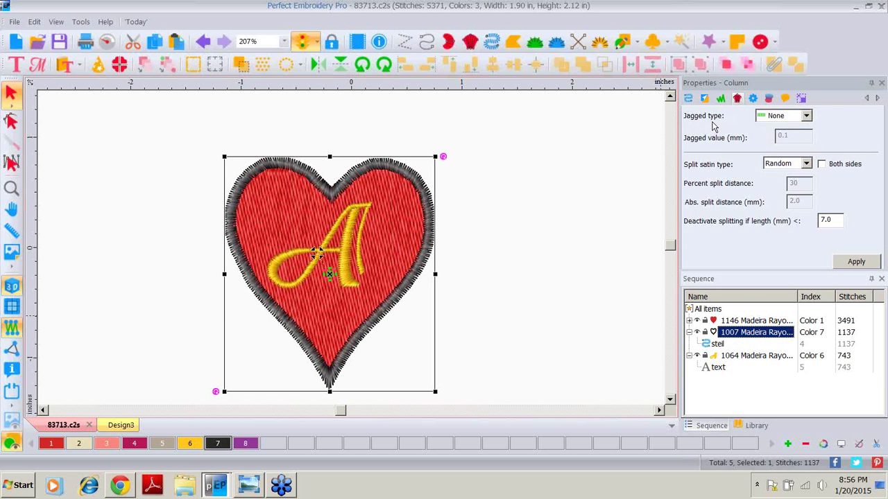
click(806, 116)
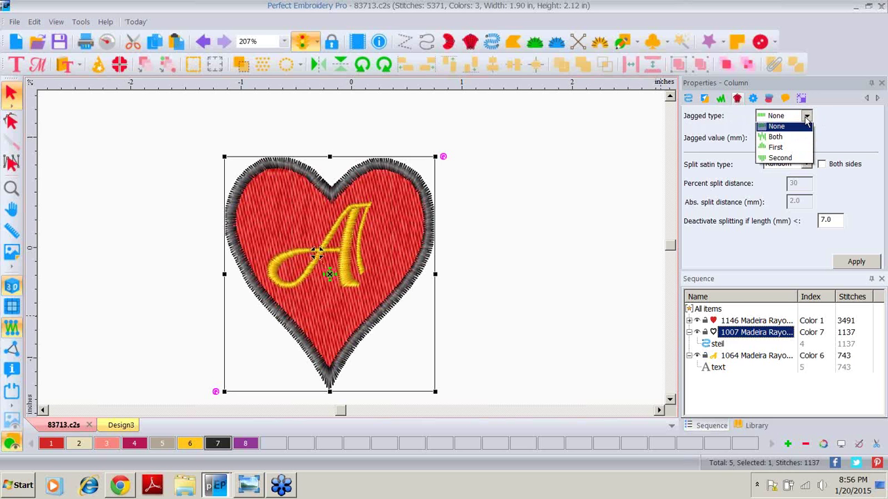
click(784, 140)
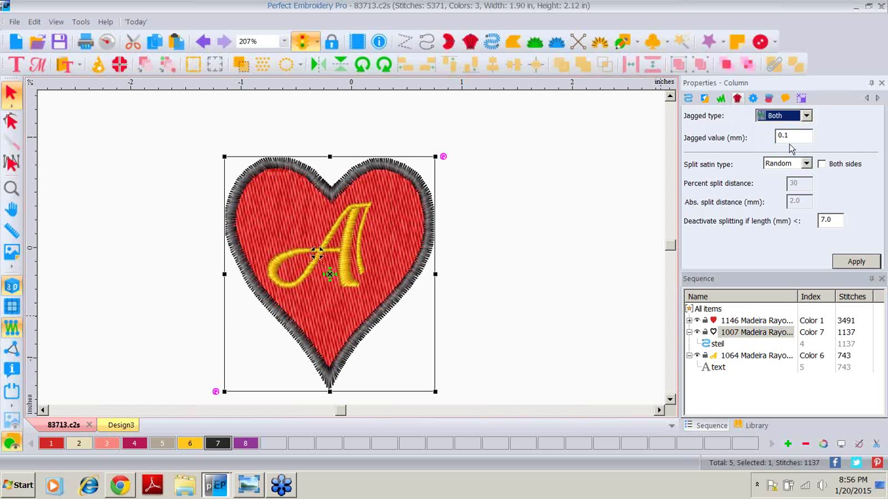
click(849, 263)
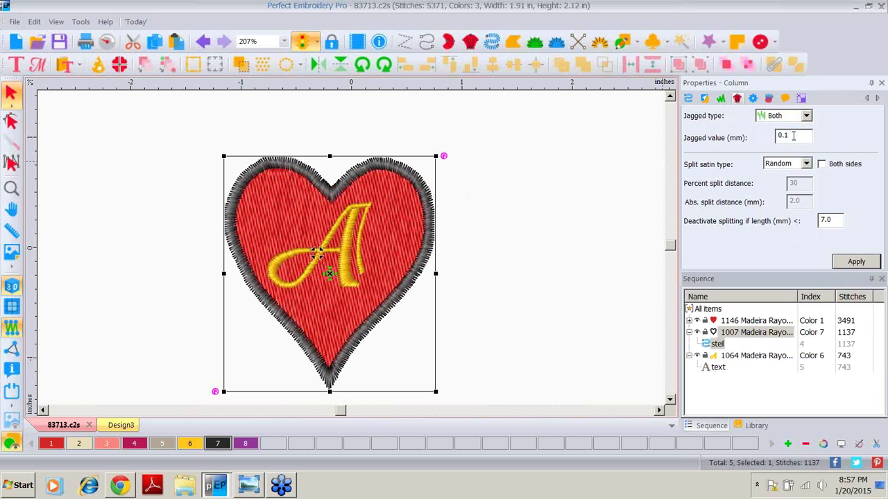
drag(793, 135, 768, 137)
text(3)
click(855, 261)
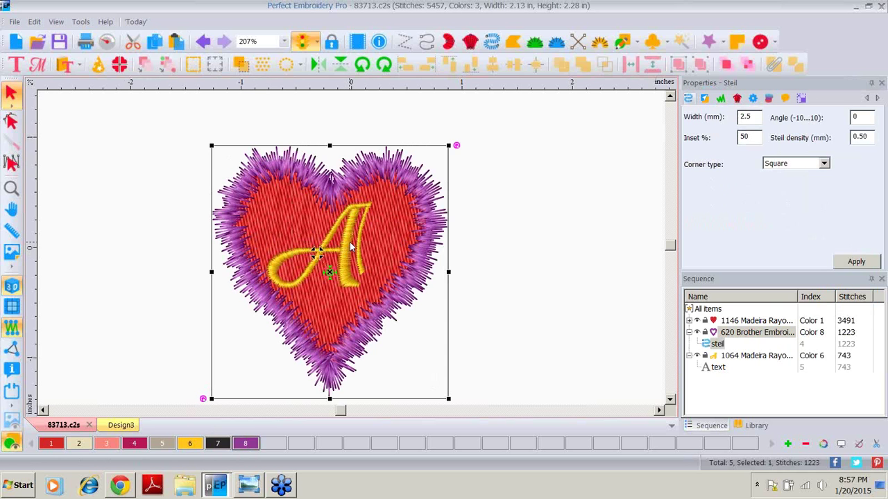
click(472, 218)
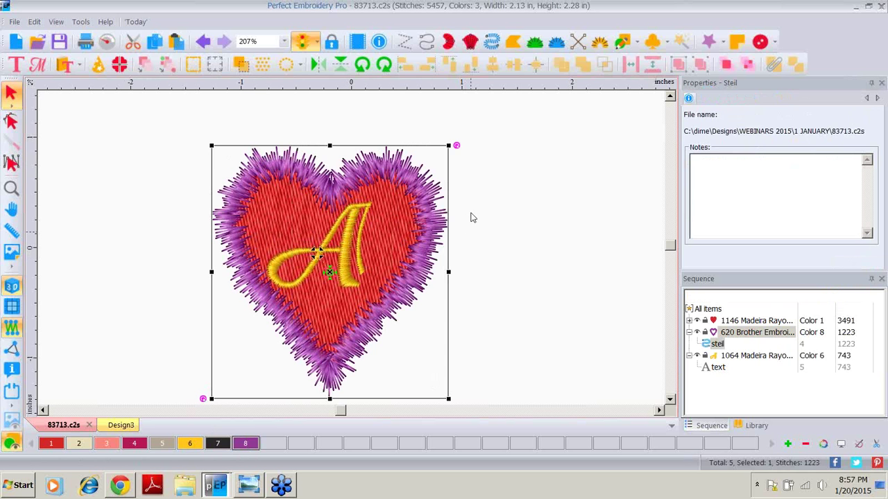
Step: Delete the letter A, copy the jagged purple heart outline, and go back to Design3
click(355, 237)
key(Delete)
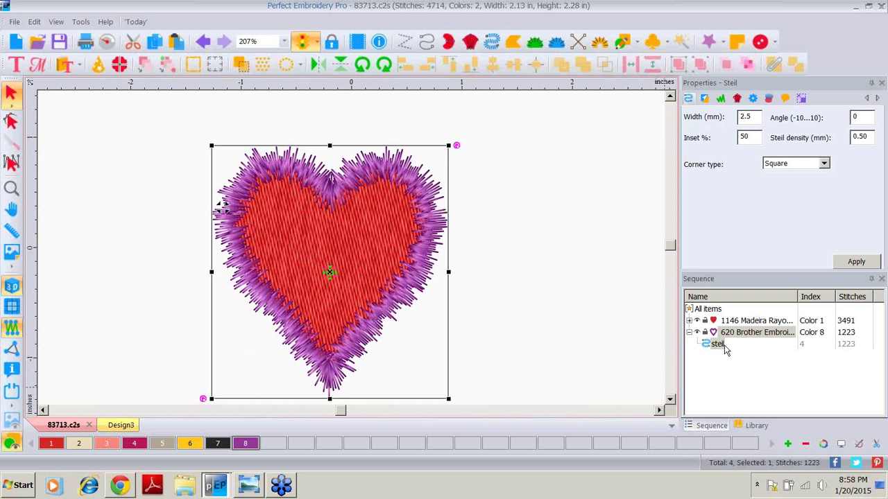
right_click(382, 169)
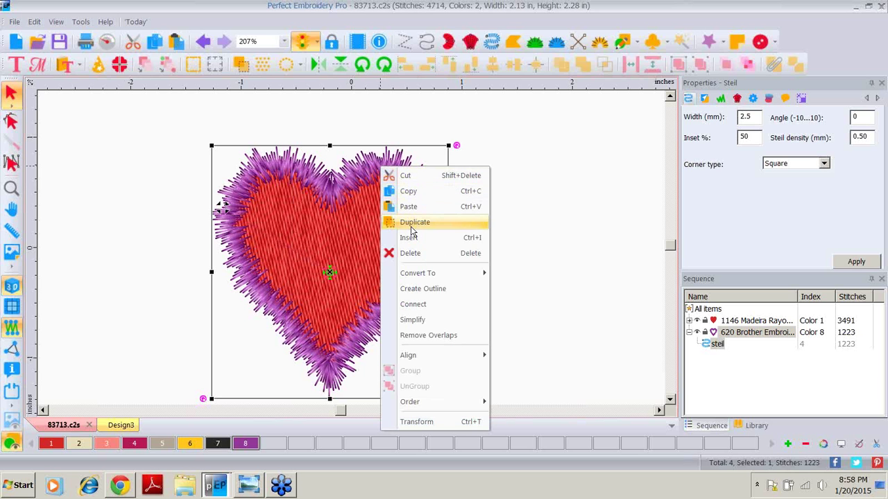
click(416, 196)
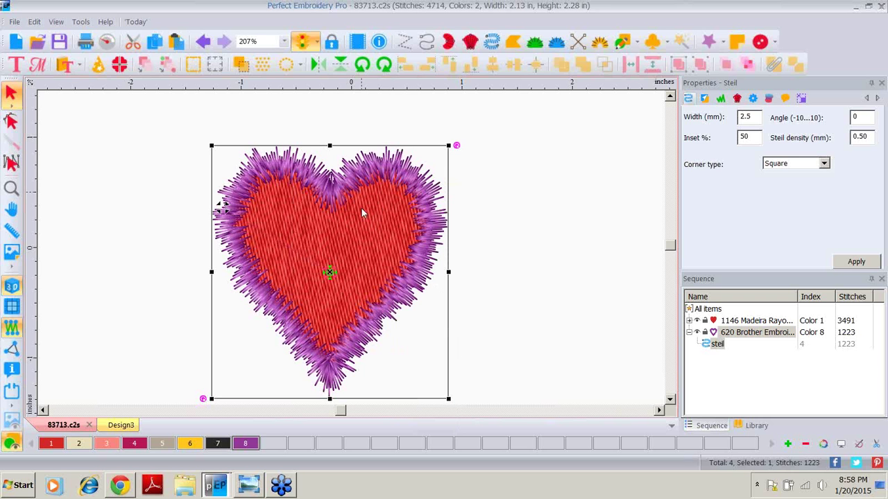
click(122, 426)
Step: Paste the jagged purple heart into Design3, shift it right, and nest the orange heart inside
right_click(356, 142)
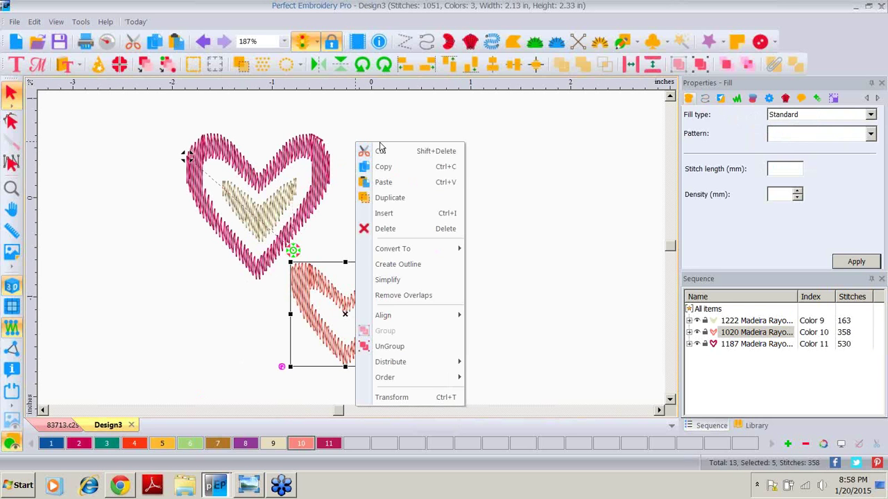
click(387, 181)
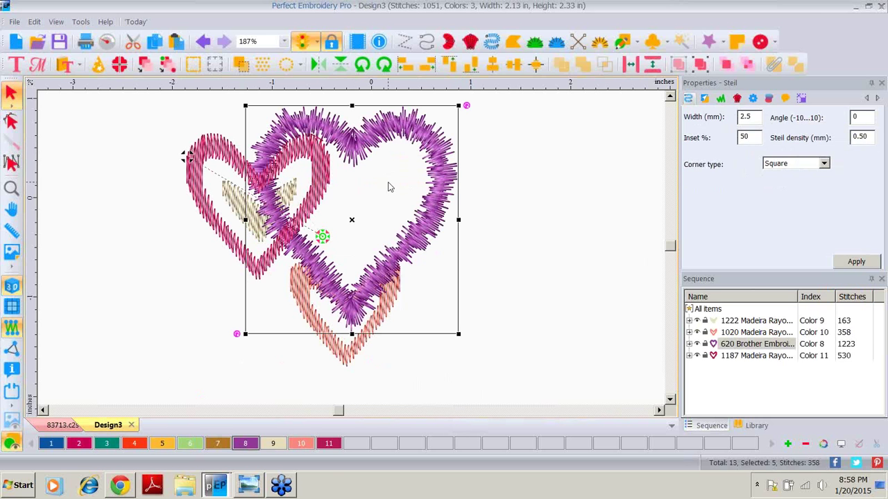
drag(409, 131, 490, 126)
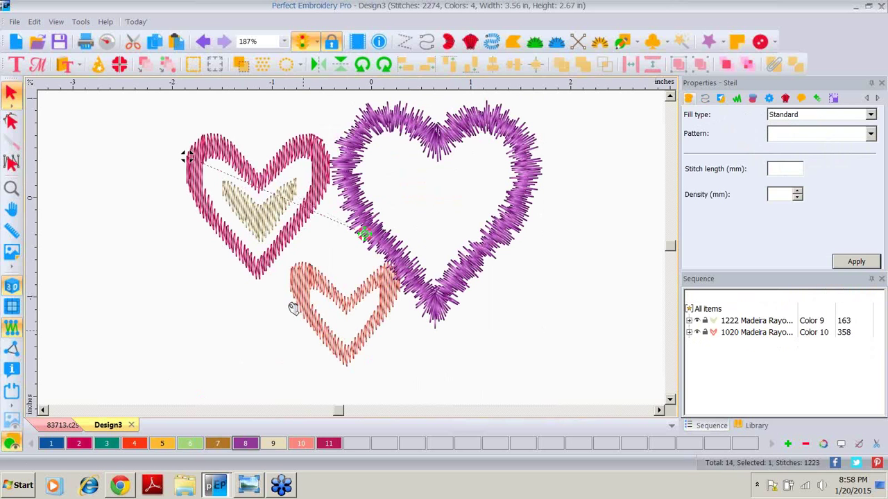
drag(292, 308, 277, 306)
Step: Move the tan chevron above the pink heart, then start a new blank design
click(239, 148)
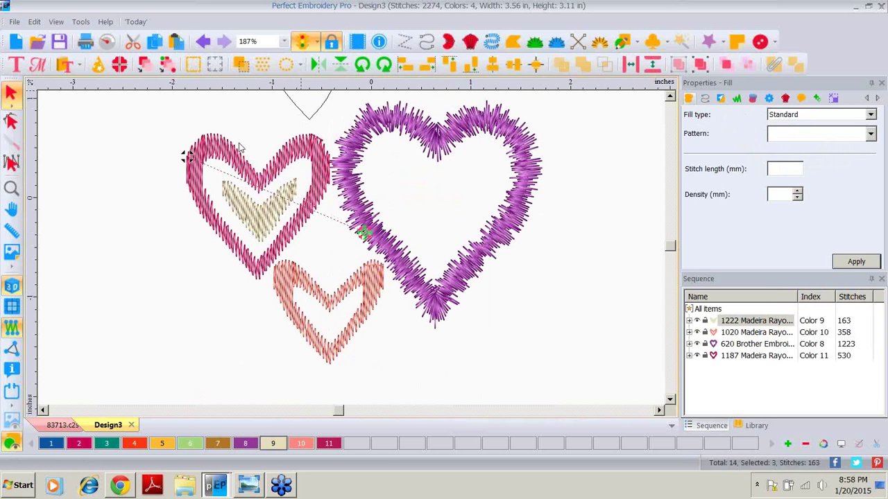
drag(239, 147, 243, 153)
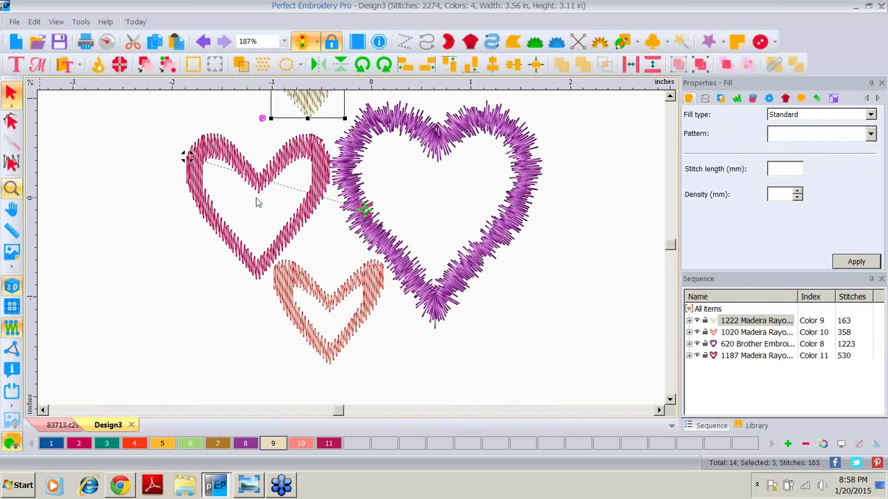
scroll(256, 202, down, 1)
drag(318, 133, 273, 128)
drag(365, 305, 465, 206)
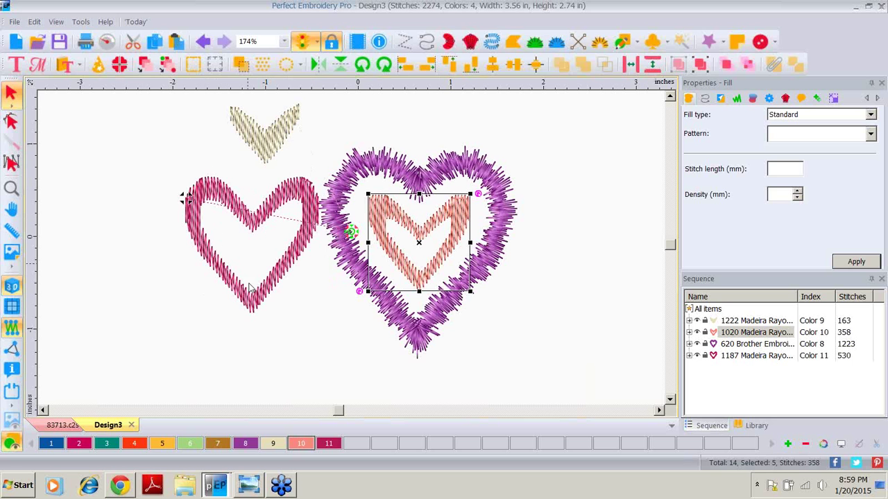
click(233, 336)
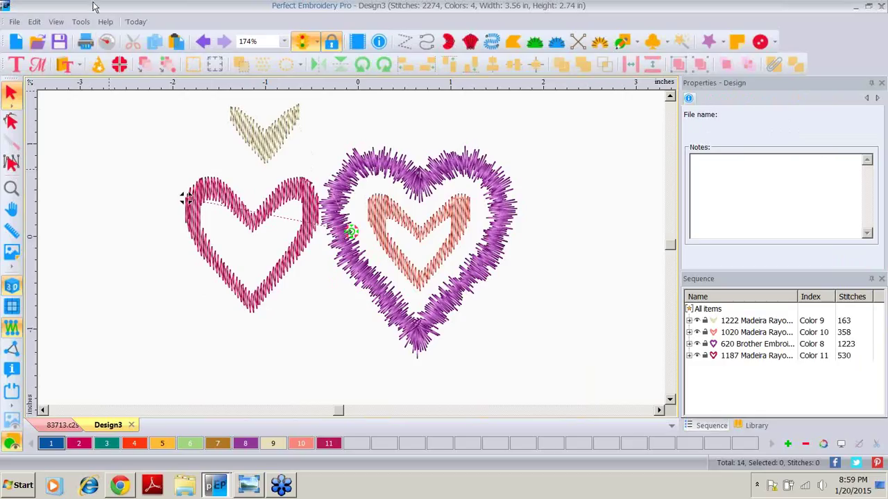
click(17, 43)
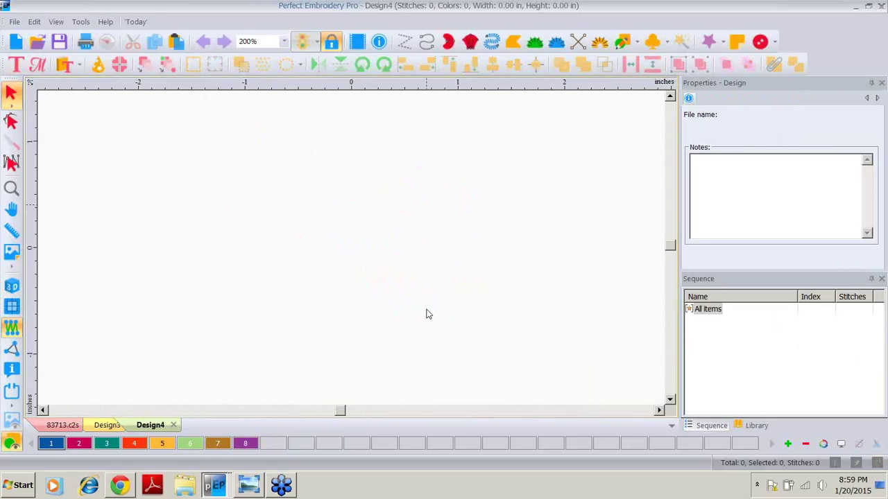
Step: Place six 1-inch button holes around the Design4 canvas
click(761, 43)
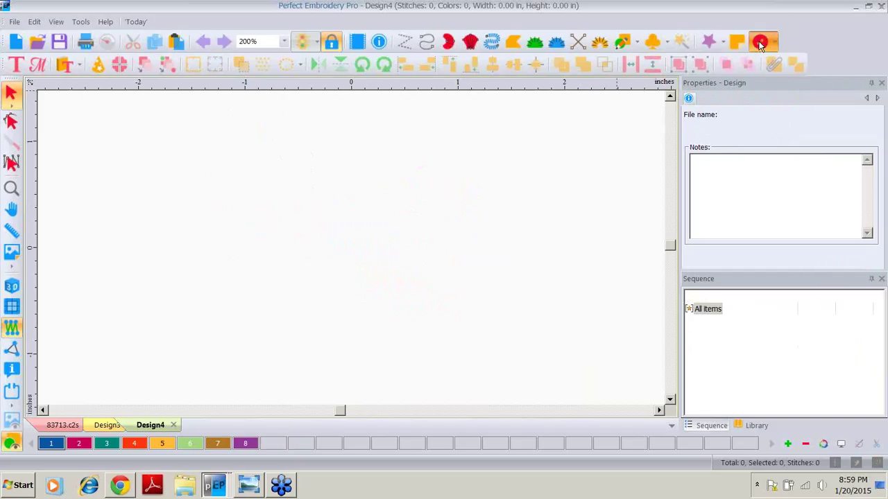
click(311, 159)
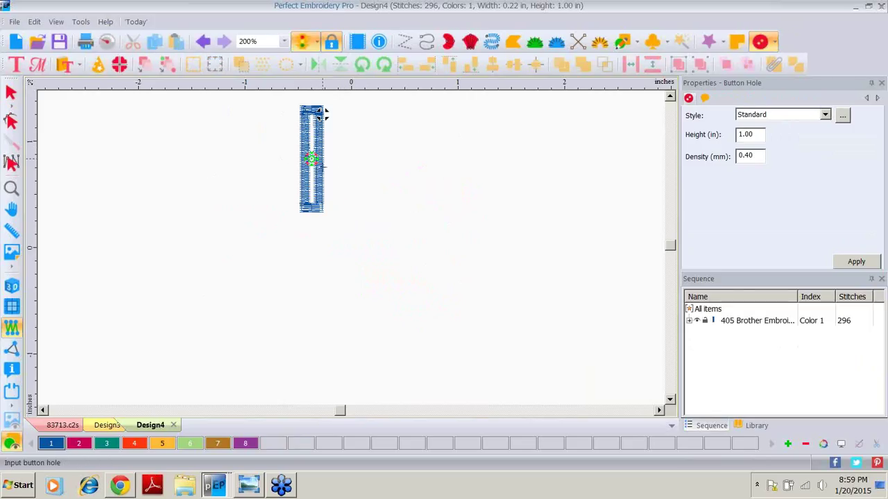
click(398, 123)
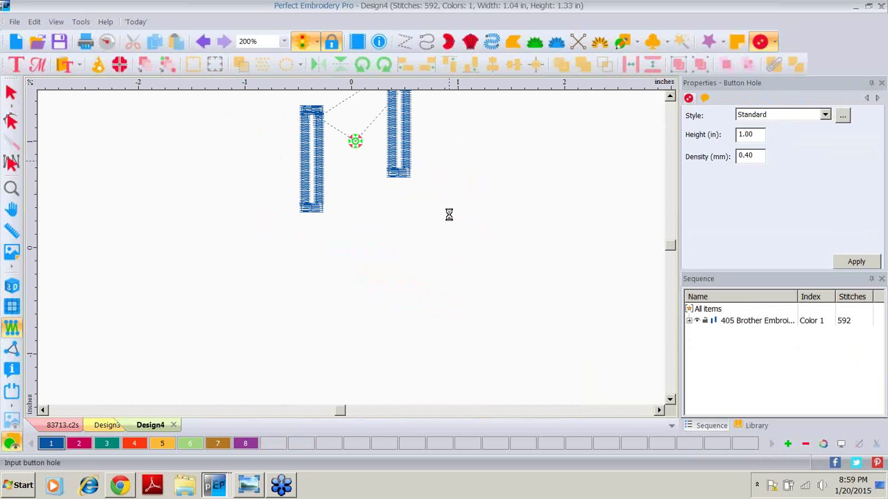
click(448, 214)
click(360, 279)
click(232, 279)
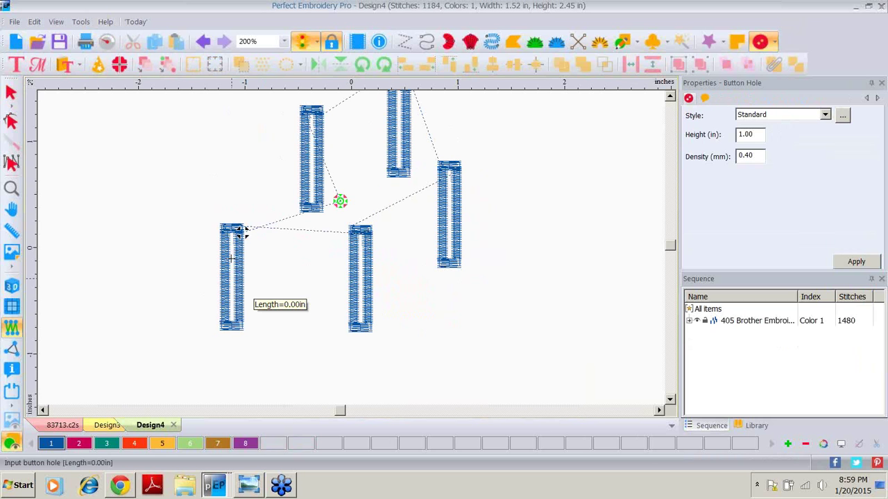
click(169, 195)
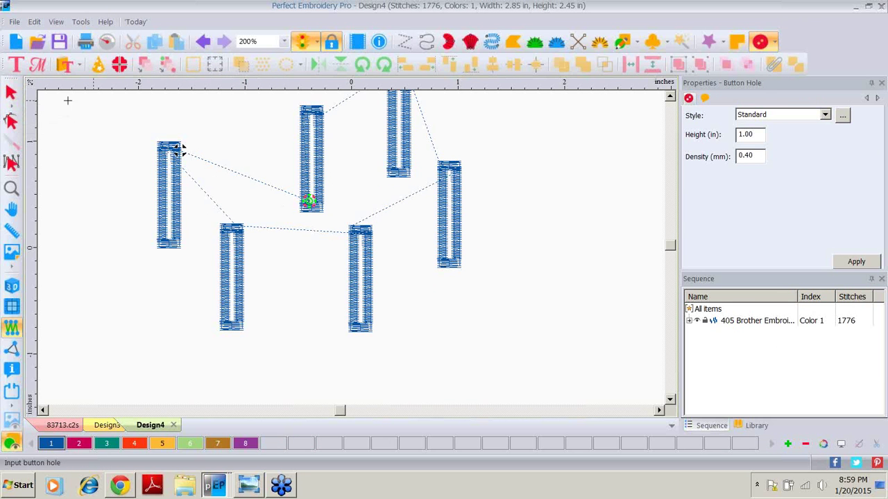
Step: Delete all but one button hole, move it nearer the centre, and show realistic 3D stitches
click(10, 92)
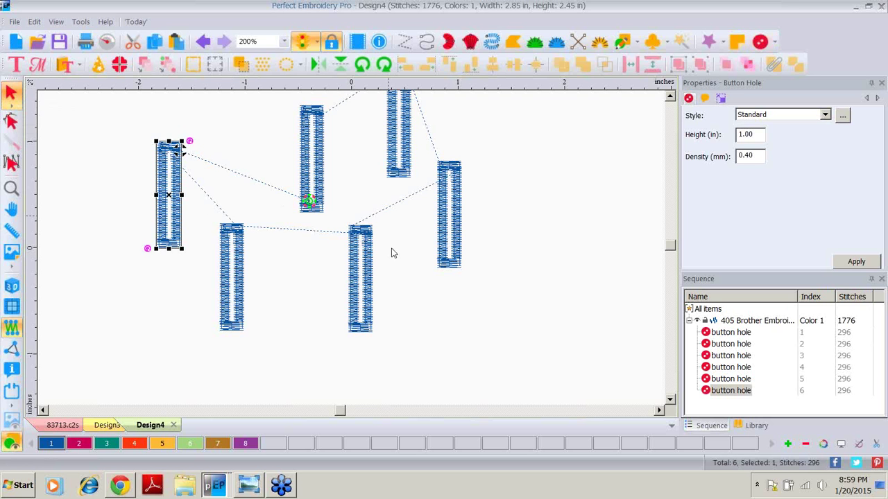
key(Delete)
key(Delete)
key(Delete)
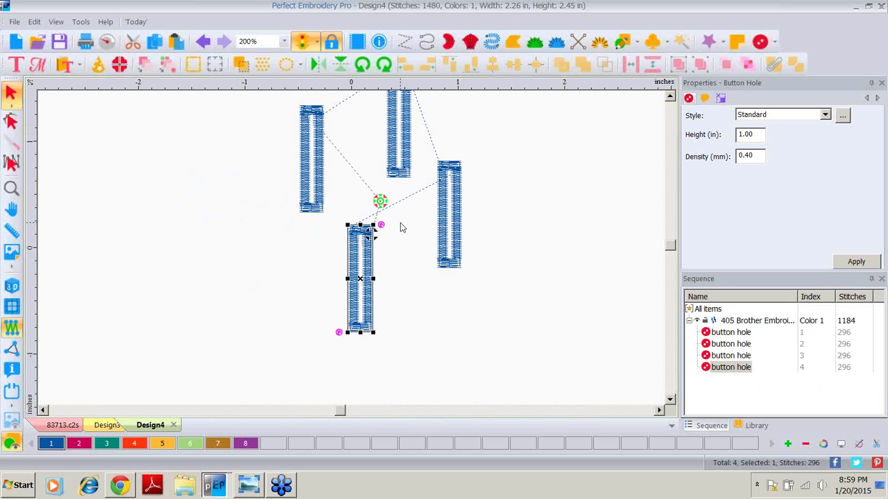
key(Delete)
key(Delete)
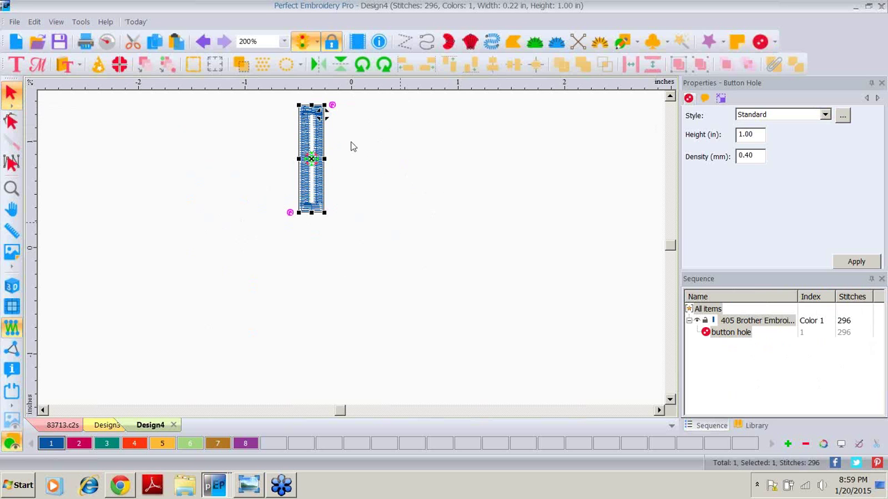
drag(313, 161, 332, 243)
click(12, 287)
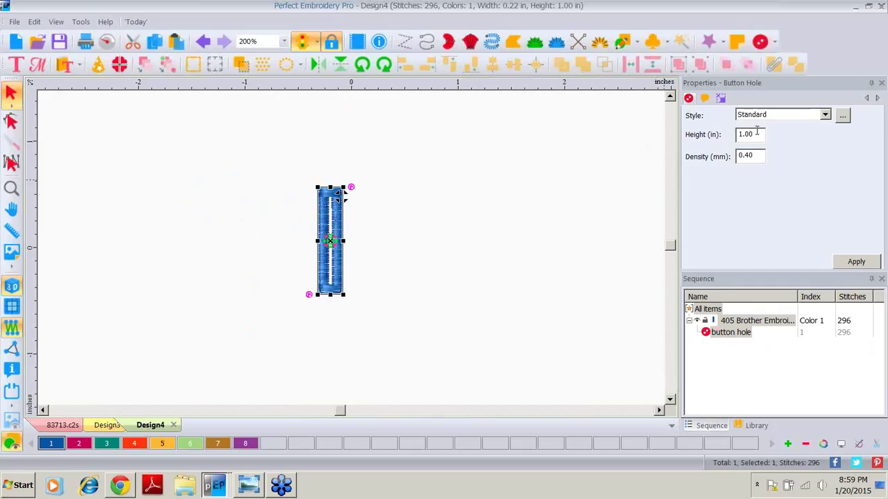
double_click(758, 134)
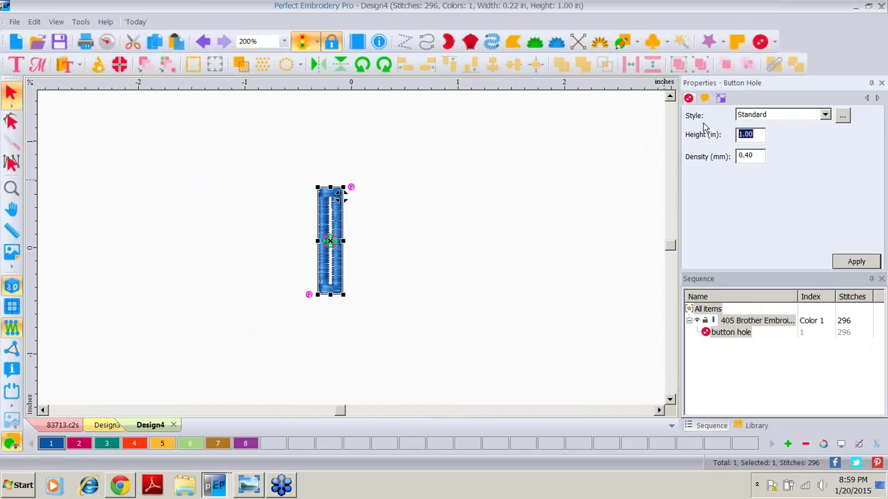
text(2)
click(841, 264)
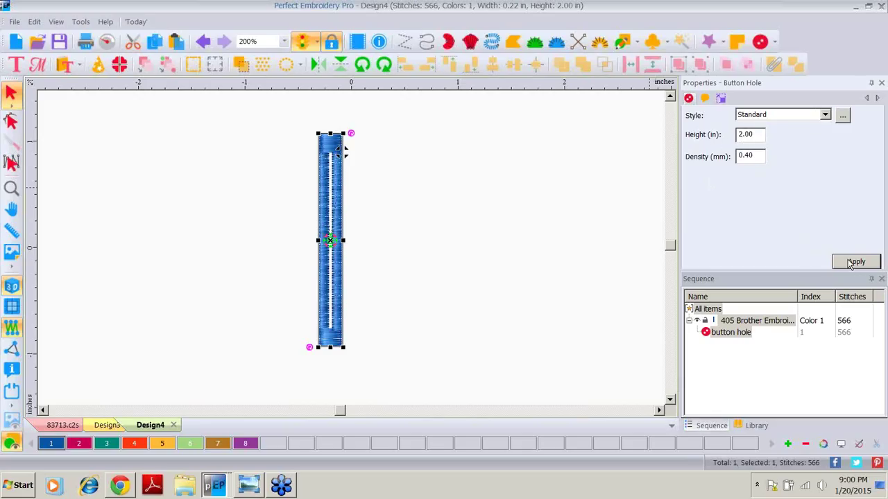
double_click(757, 136)
text(1)
click(852, 267)
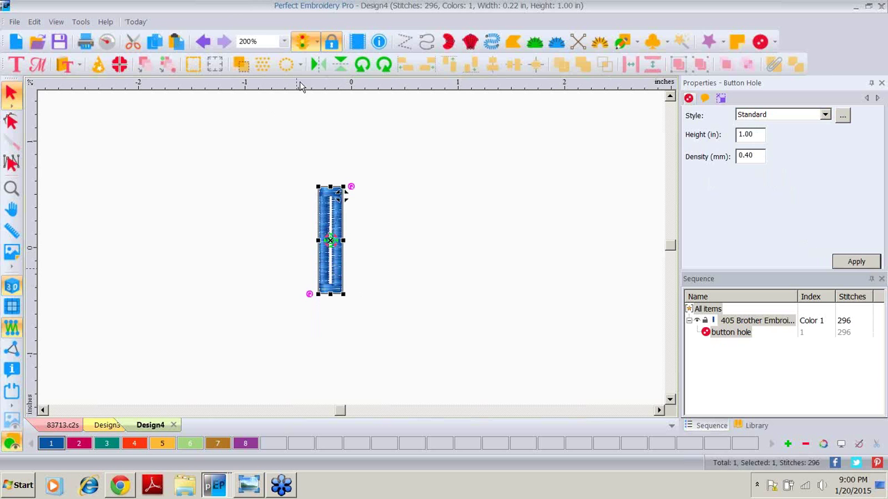
Step: Repeat the button hole 6 across and 1 down with 1-inch horizontal spacing
click(264, 66)
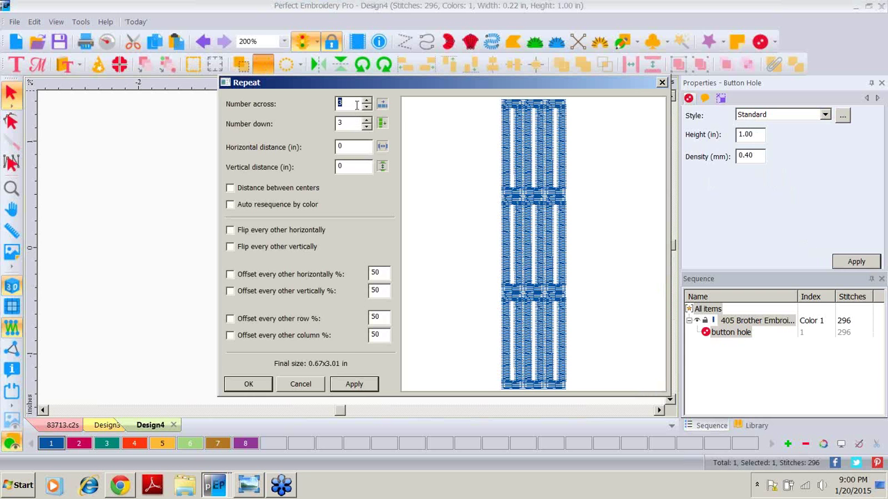
text(6)
text(1)
double_click(340, 146)
text(1)
click(354, 384)
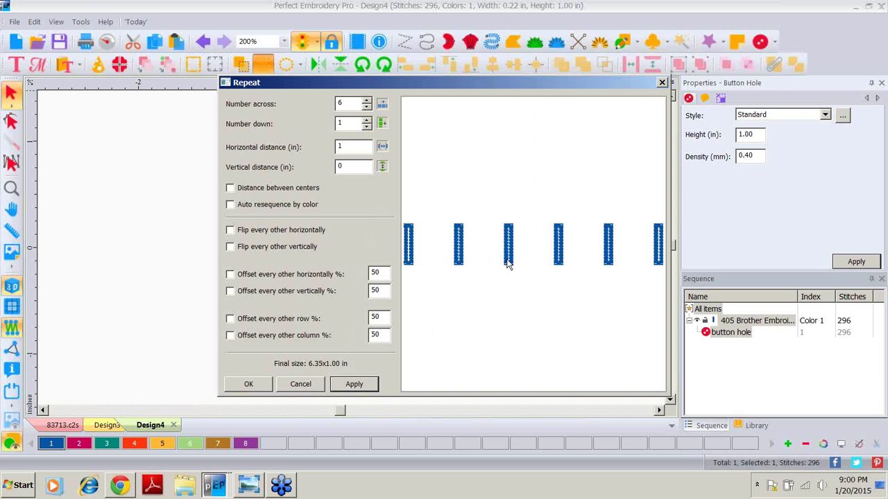
click(251, 384)
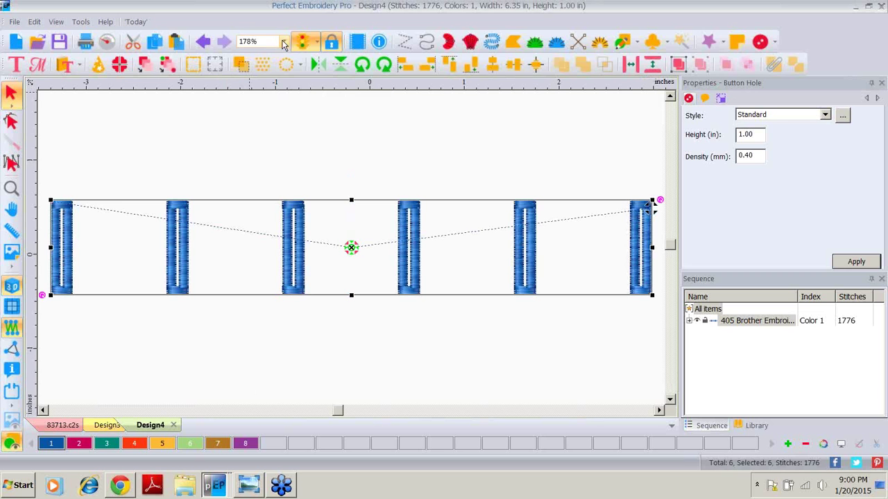
Step: View the row at 100% zoom, deselect it, and start a new blank design
click(283, 42)
click(260, 140)
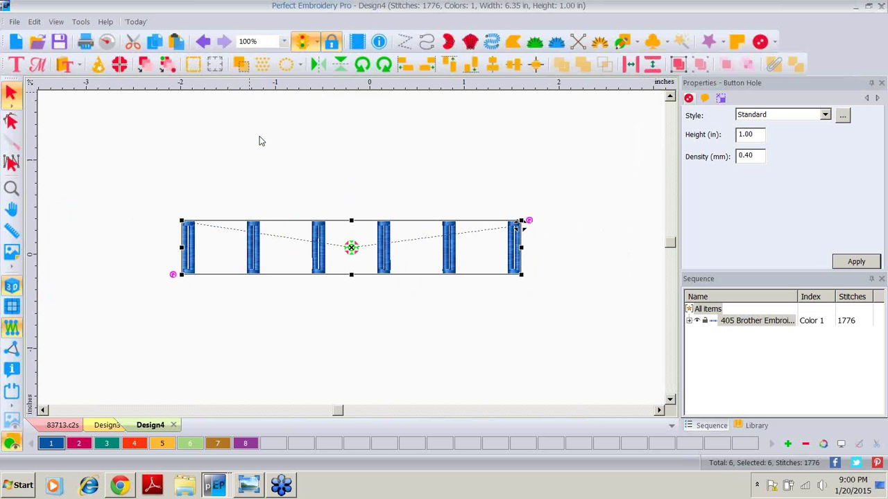
click(314, 315)
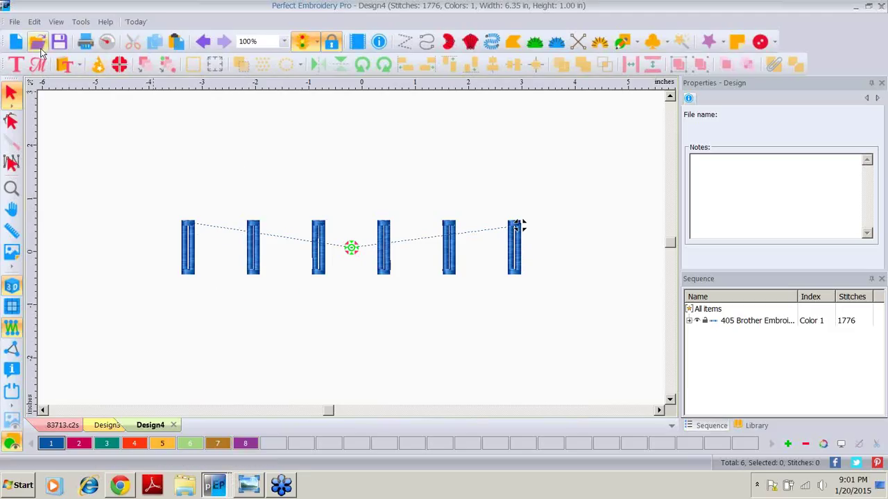
click(17, 41)
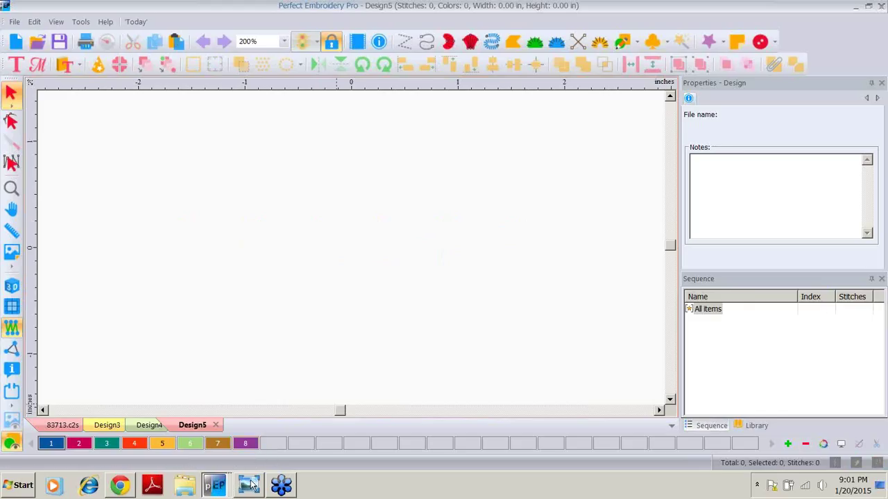
mouse_move(251, 487)
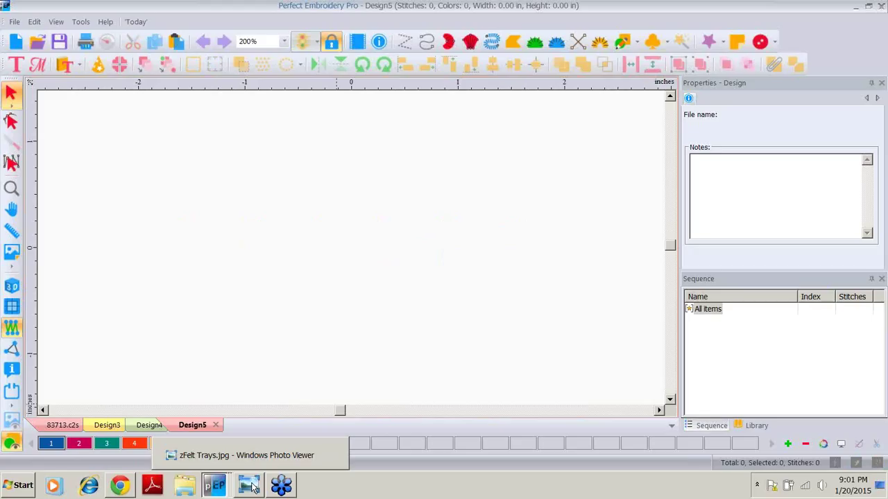
click(243, 455)
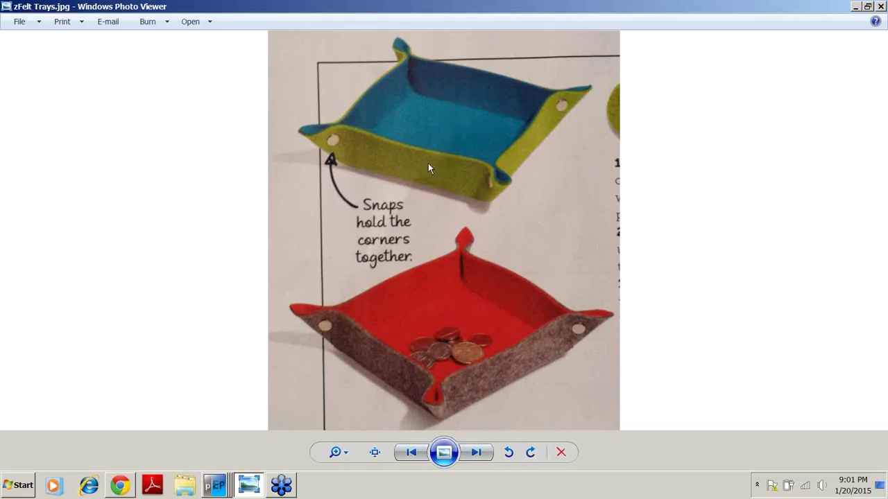
click(217, 487)
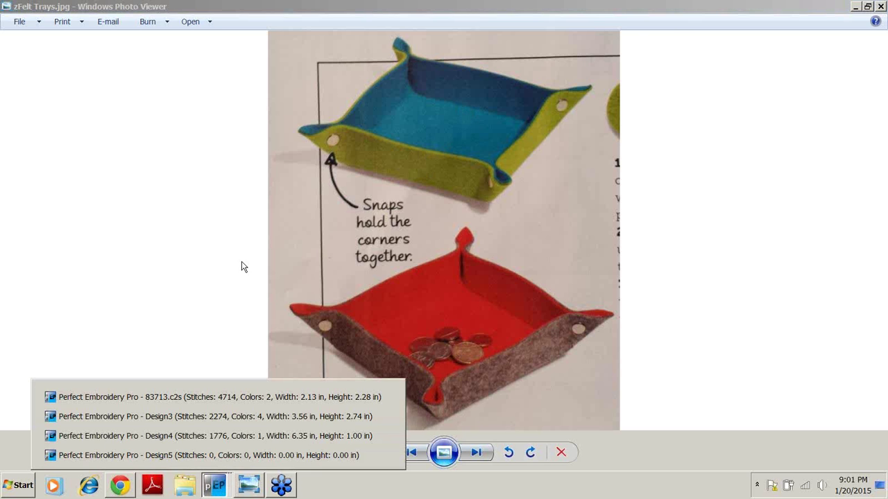
click(217, 455)
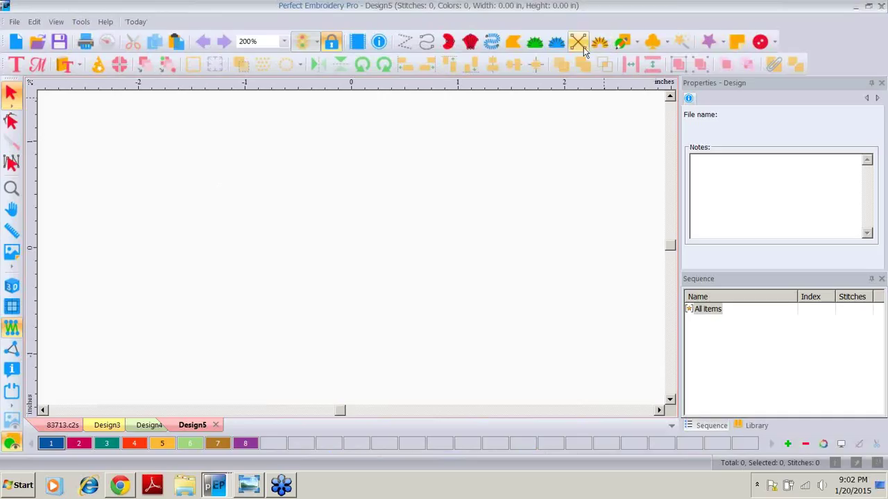
Step: Draw a square outline in the canvas centre with the Rectangle shape tool
click(638, 43)
click(640, 78)
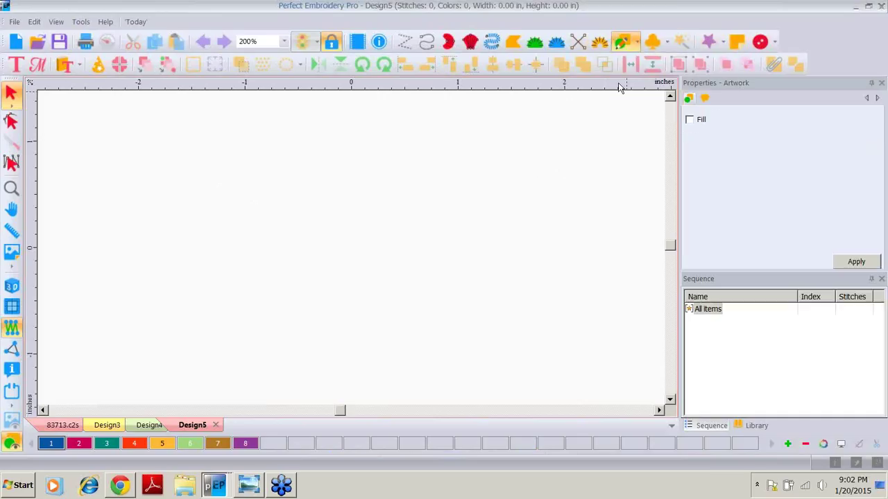
mouse_move(238, 126)
mouse_down()
mouse_move(502, 378)
mouse_move(501, 366)
mouse_up()
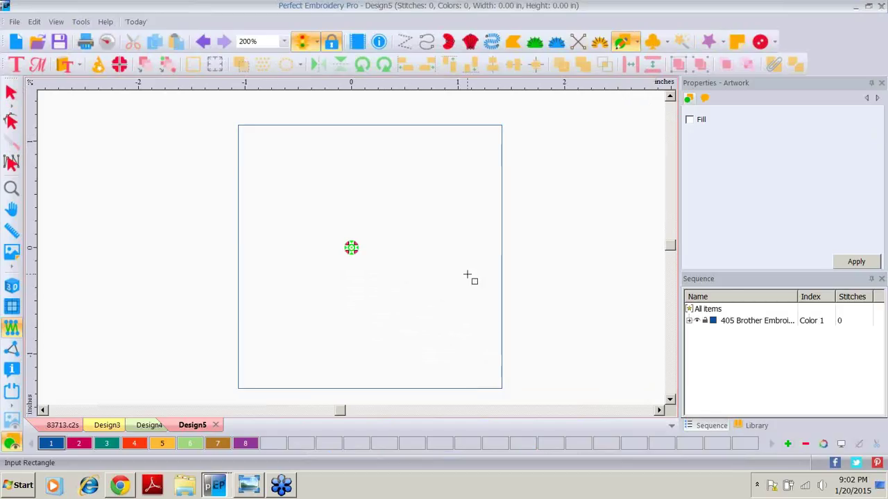
Step: Resize the square to 8 × 8 inches with aspect ratio locked, then zoom out
click(10, 92)
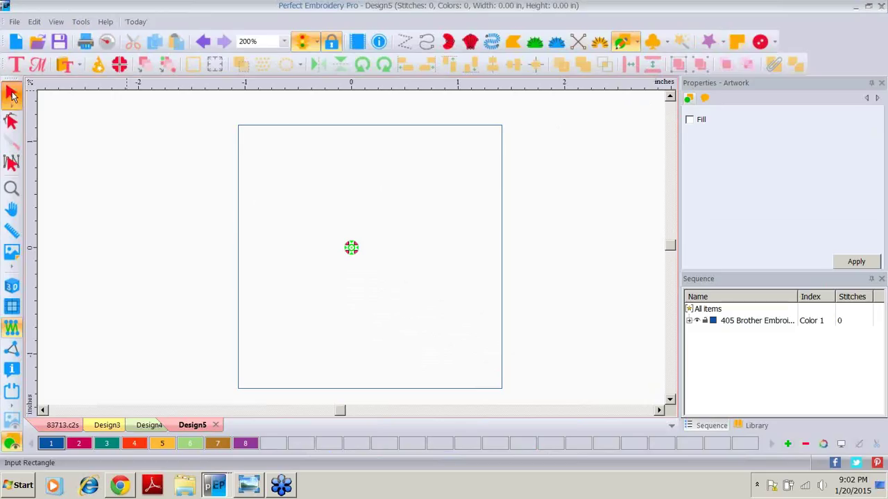
click(303, 126)
click(721, 99)
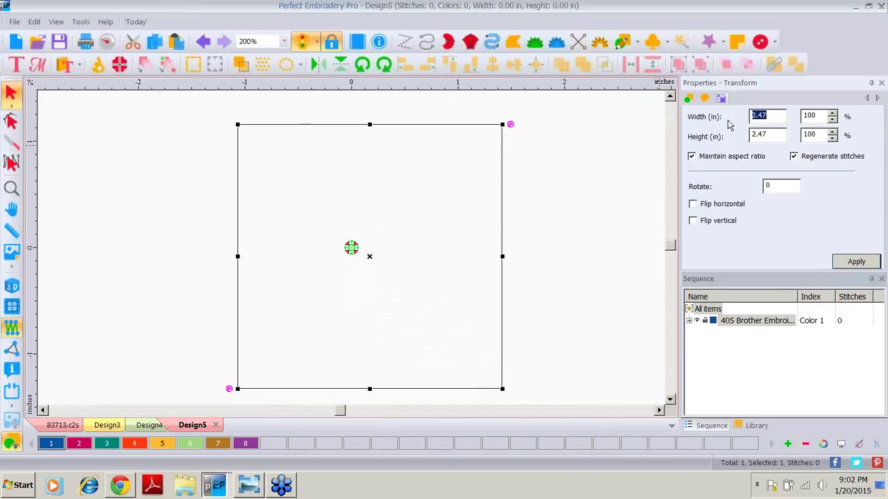
text(8)
click(845, 269)
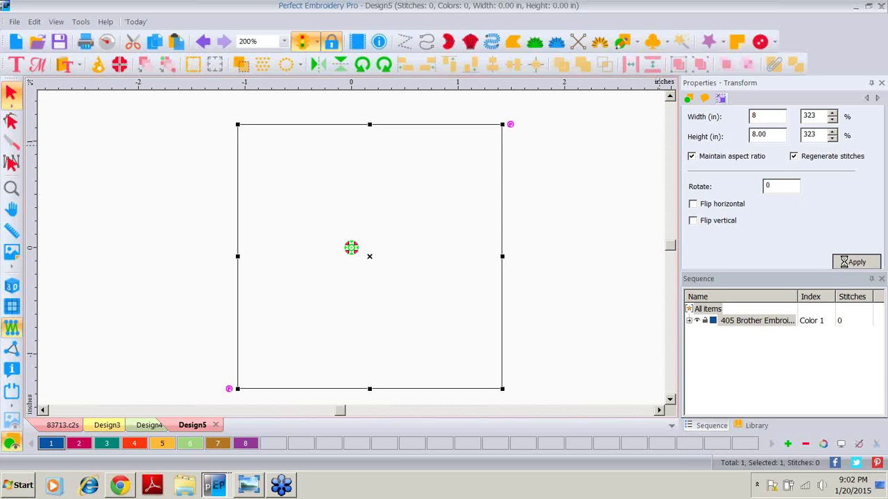
click(11, 188)
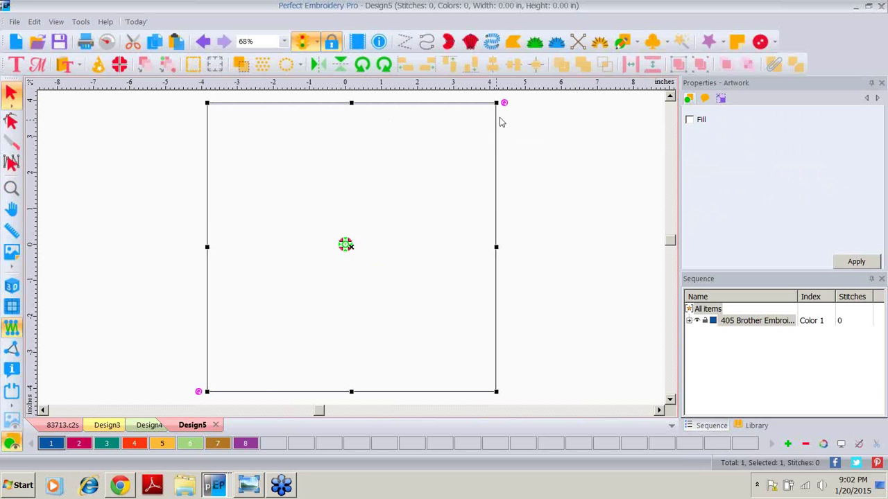
Step: Convert the 8-inch square into a Bean run stitch outline
right_click(474, 137)
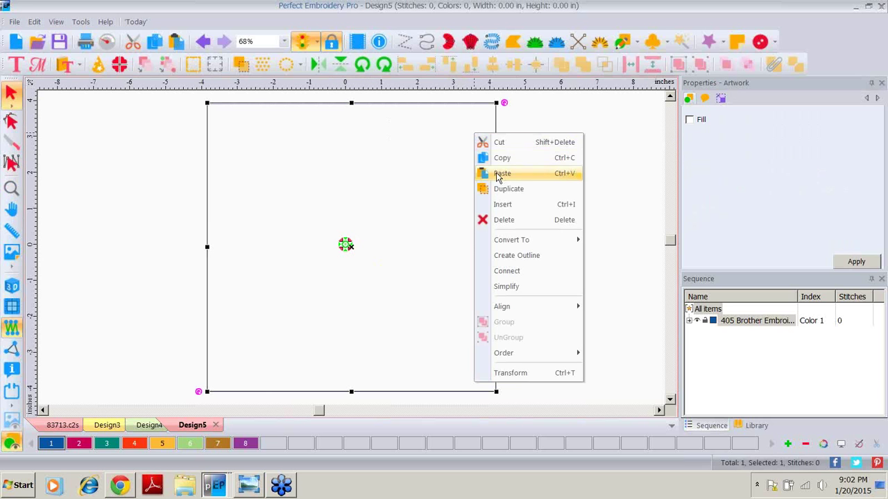
mouse_move(500, 243)
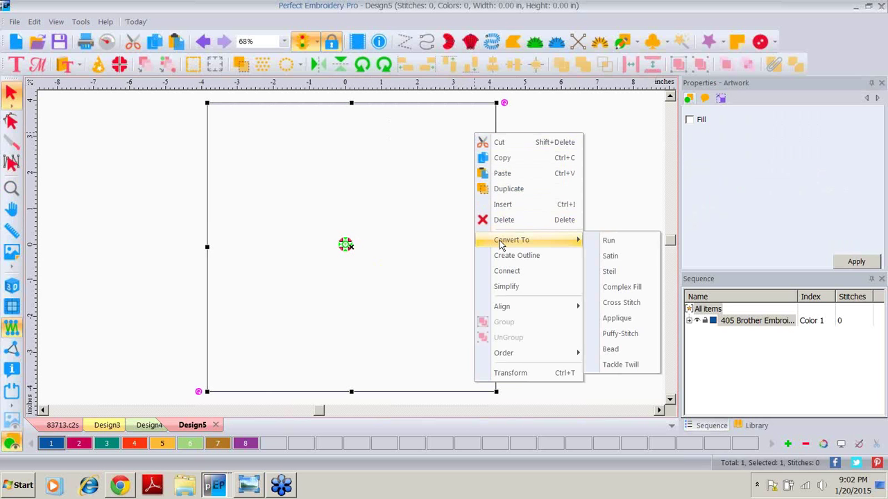
click(603, 240)
click(829, 141)
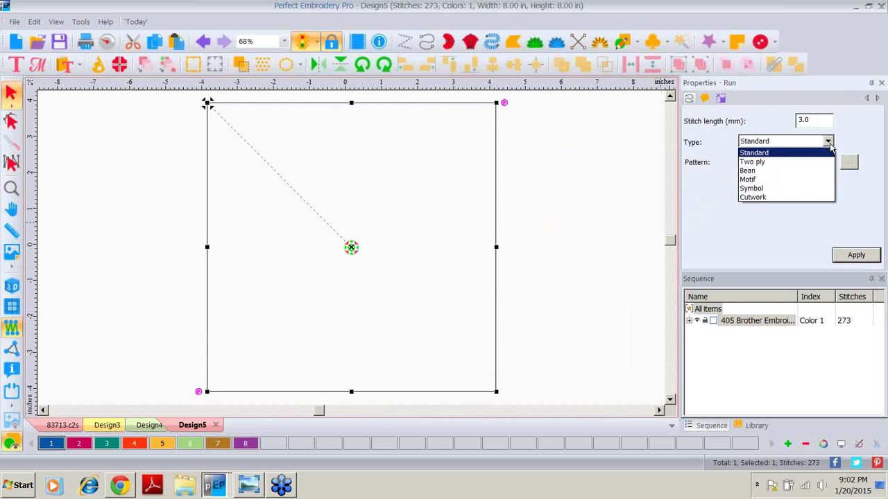
click(761, 172)
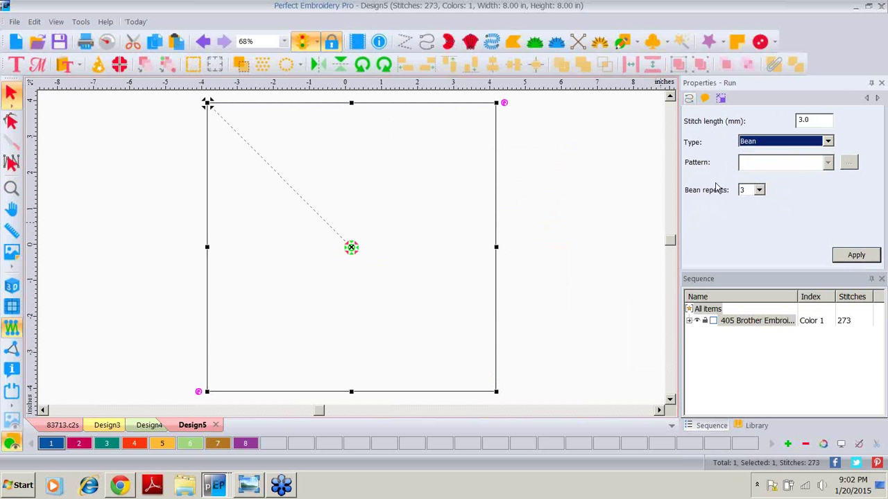
click(848, 256)
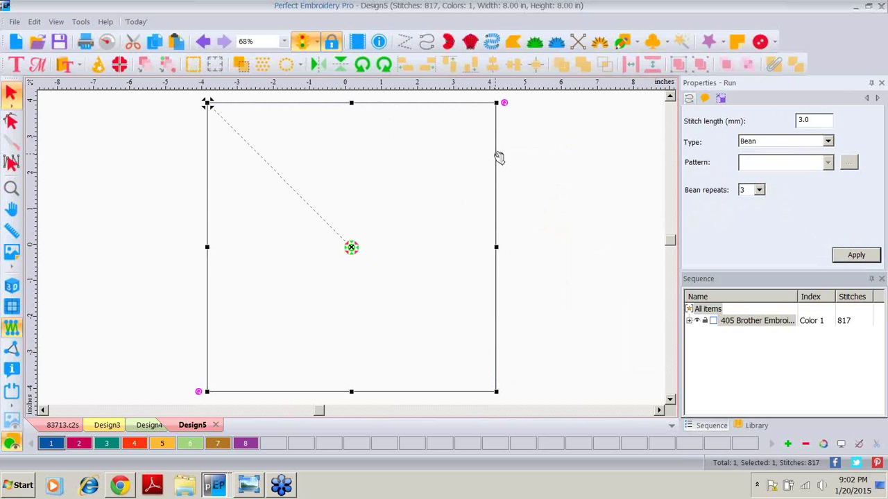
Step: Copy the bean-stitch square to the clipboard
right_click(465, 162)
click(500, 187)
right_click(439, 175)
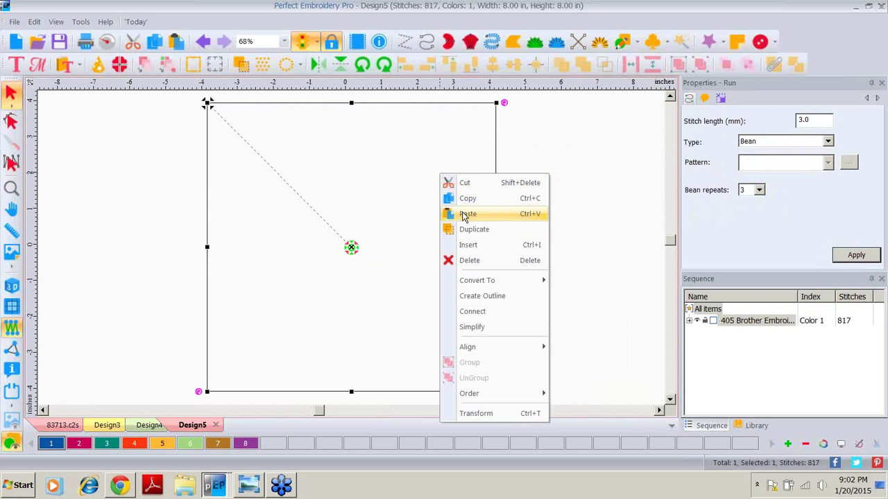
Step: Paste a dark fuchsia copy of the square and resize it to 5 × 5 inches
click(466, 214)
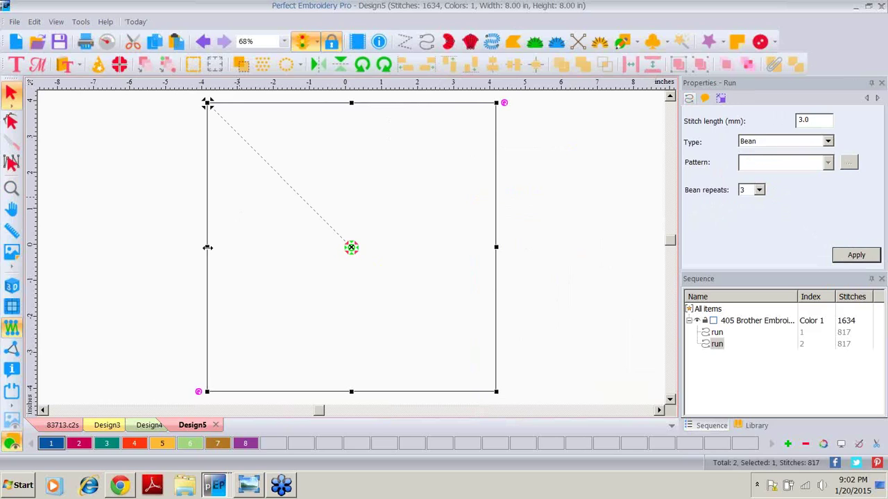
click(80, 445)
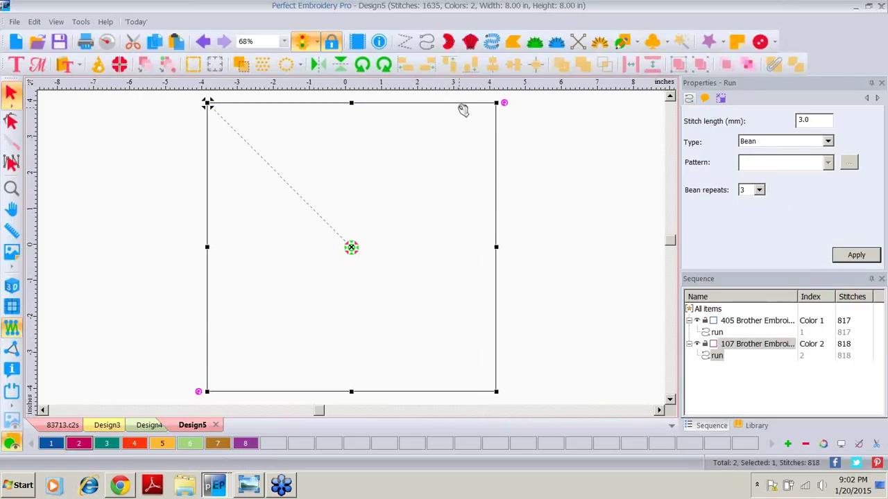
click(721, 99)
click(722, 101)
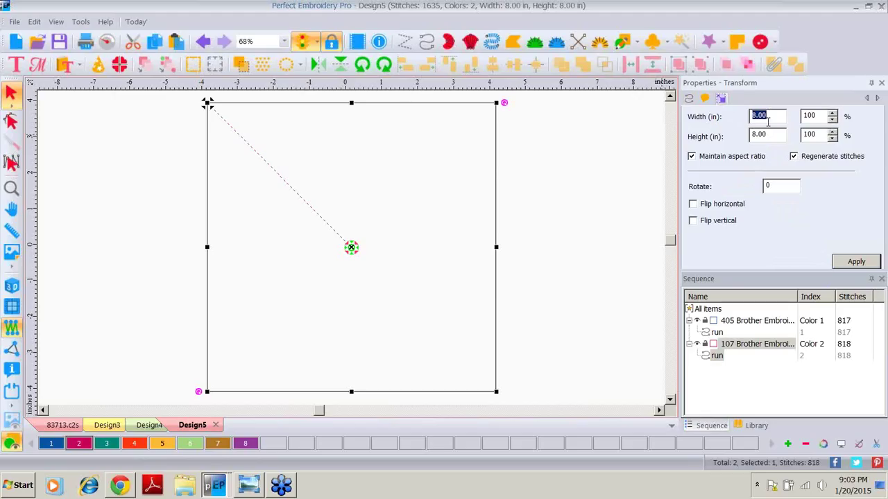
text(5)
click(854, 264)
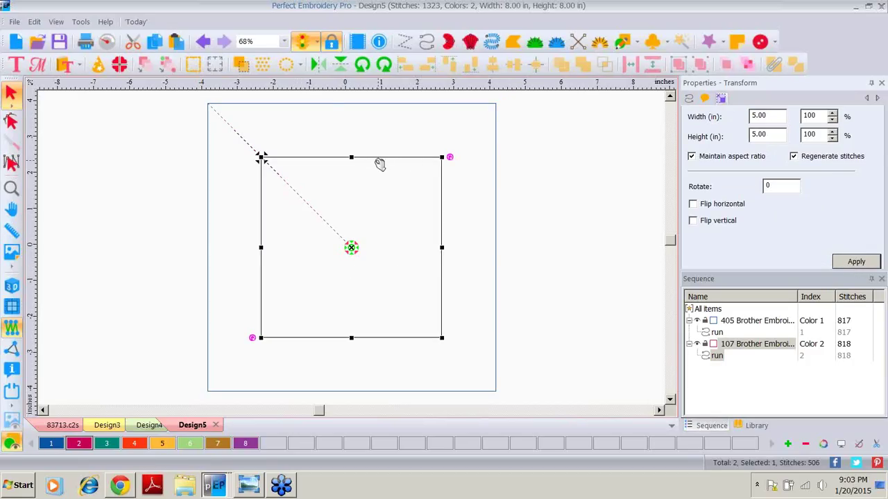
click(761, 43)
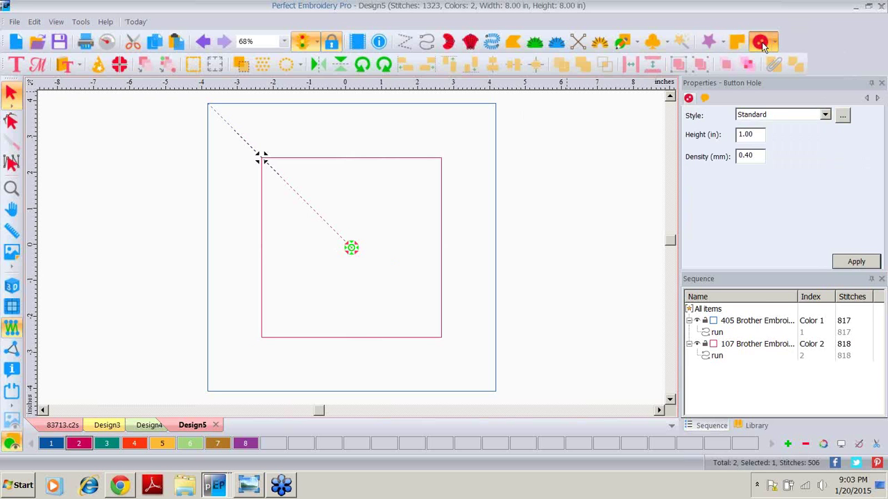
Step: Place a button hole near the top-left corner, zoom in, and enable realistic 3D view
click(227, 132)
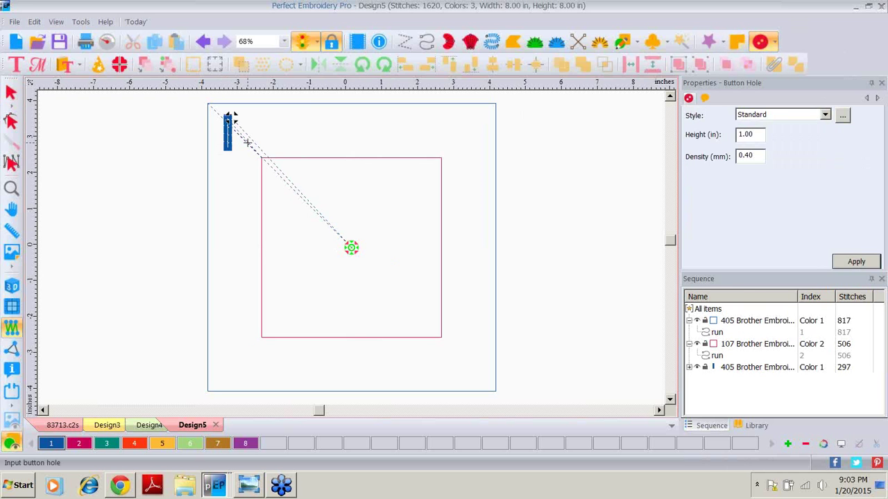
click(12, 187)
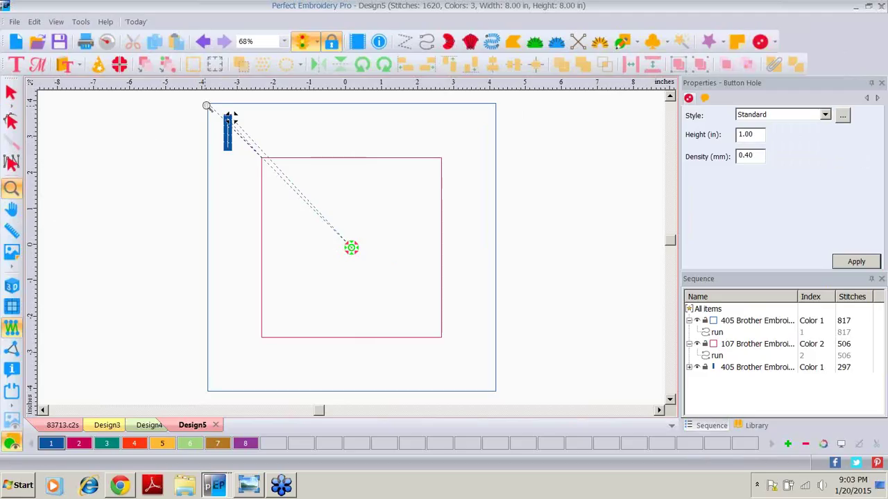
click(220, 100)
click(236, 107)
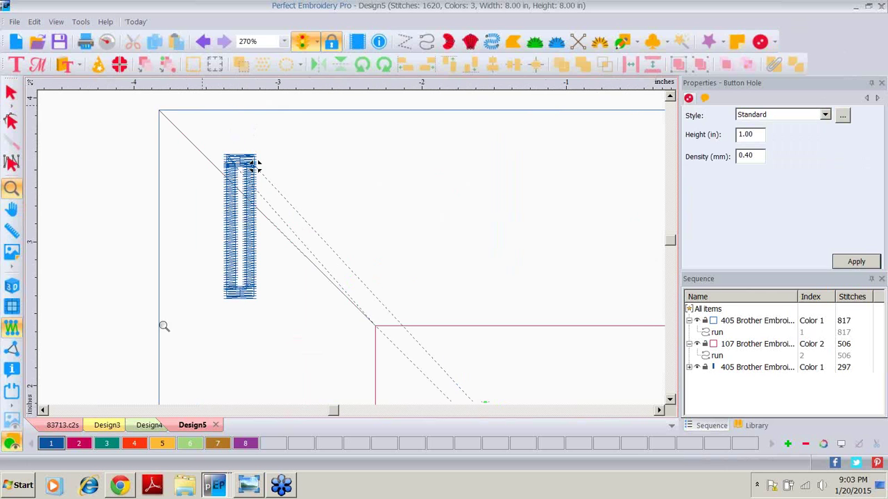
click(10, 294)
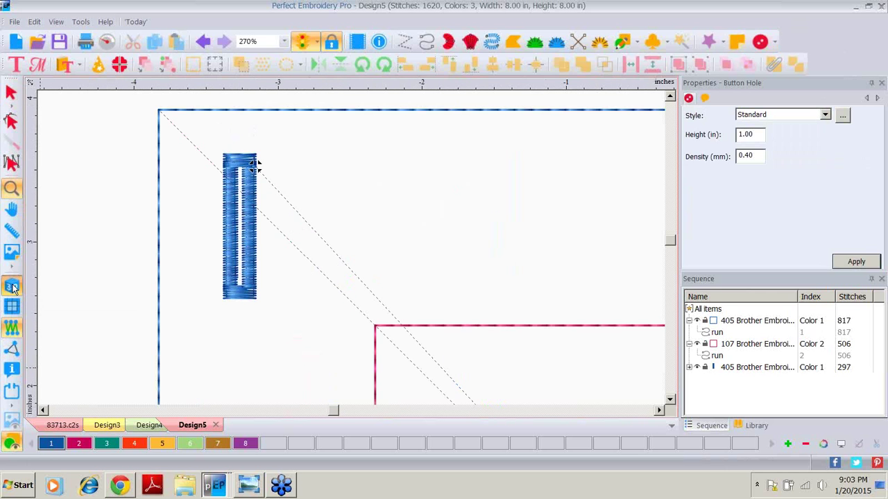
Step: Make the button hole red Vermillion, check the felt tray reference photo, and return to Design5
click(11, 92)
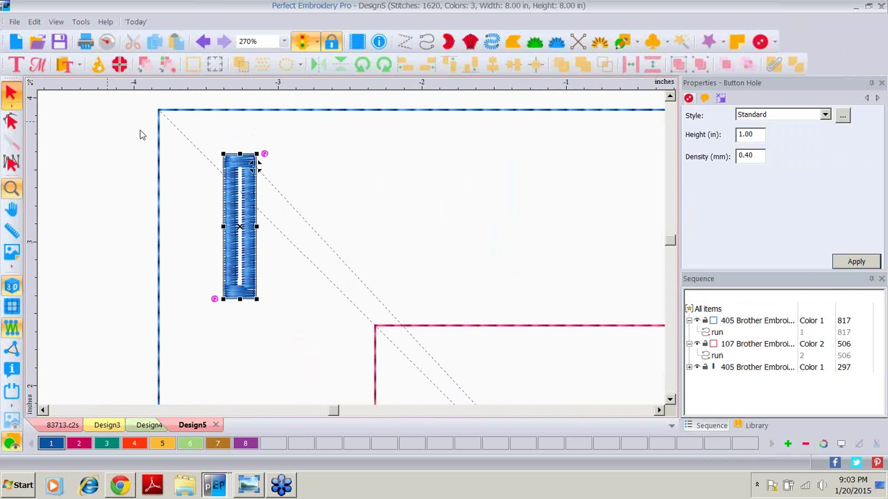
click(242, 214)
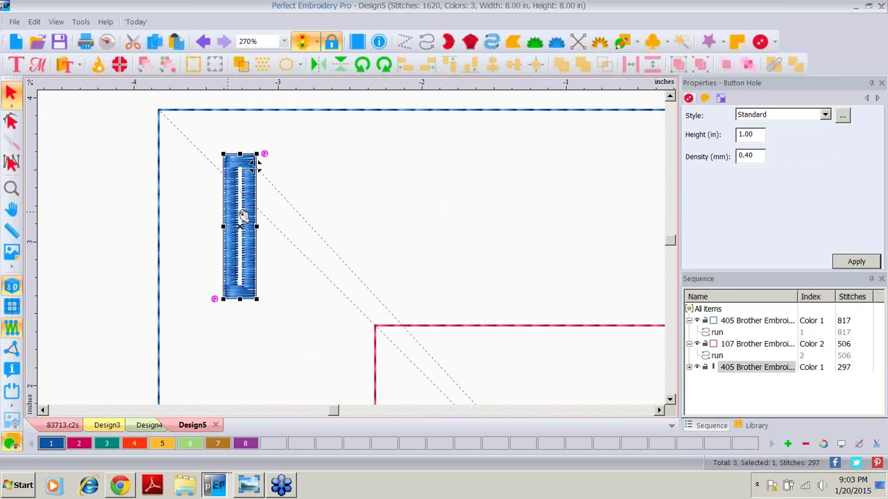
click(136, 444)
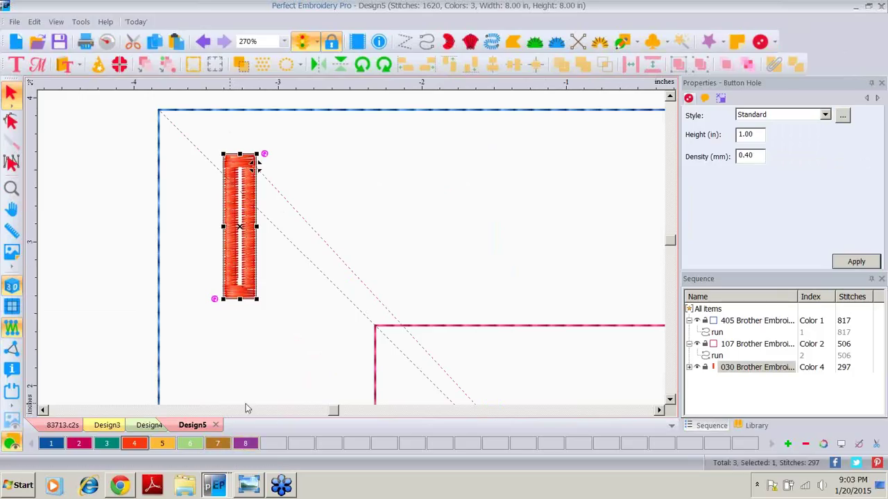
click(250, 487)
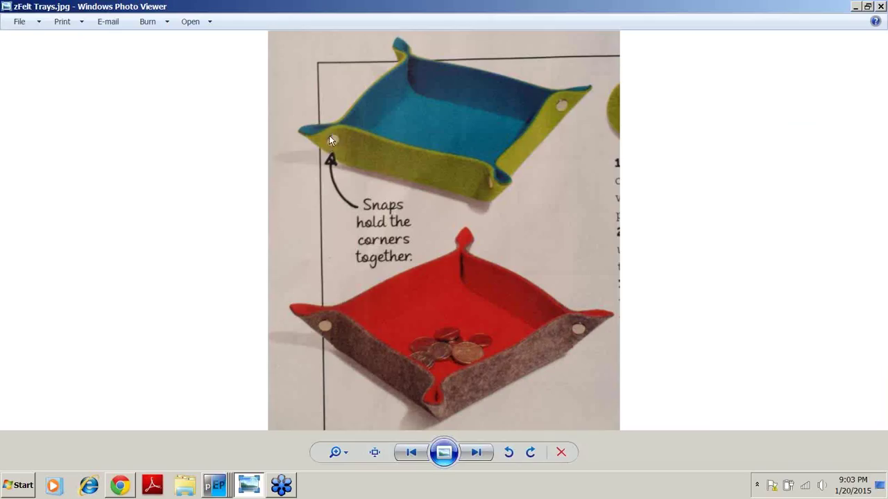
click(216, 490)
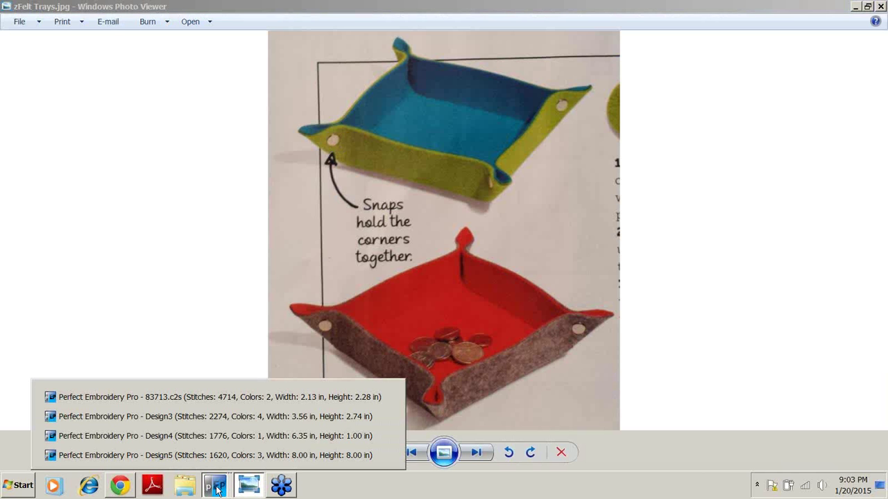
click(231, 456)
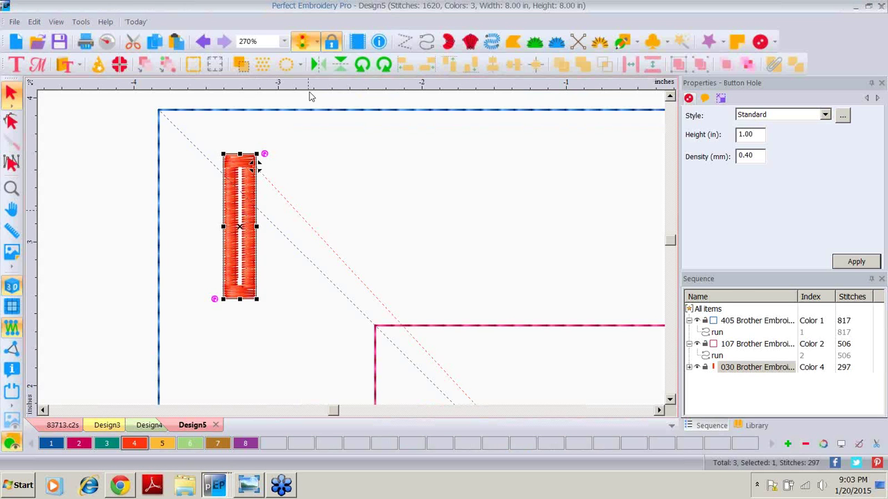
Step: Rotate the red button hole 45 degrees and position it beside the corner guide line
click(362, 65)
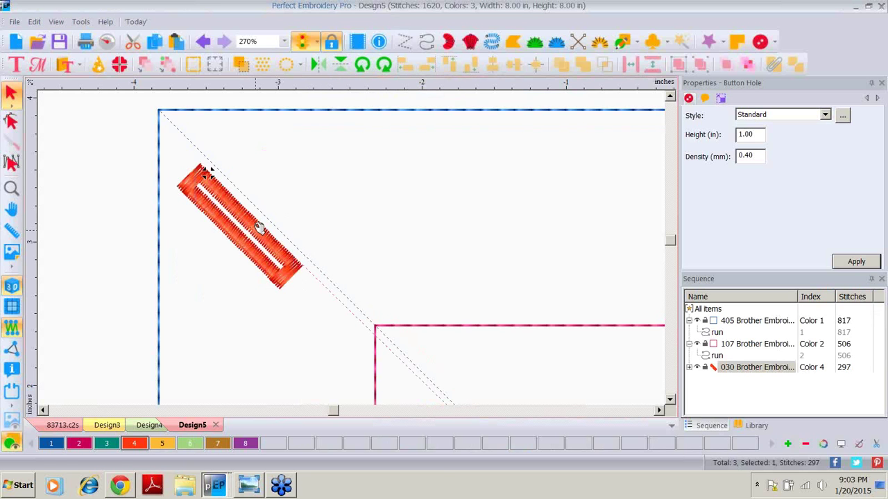
drag(259, 229, 270, 256)
right_click(240, 232)
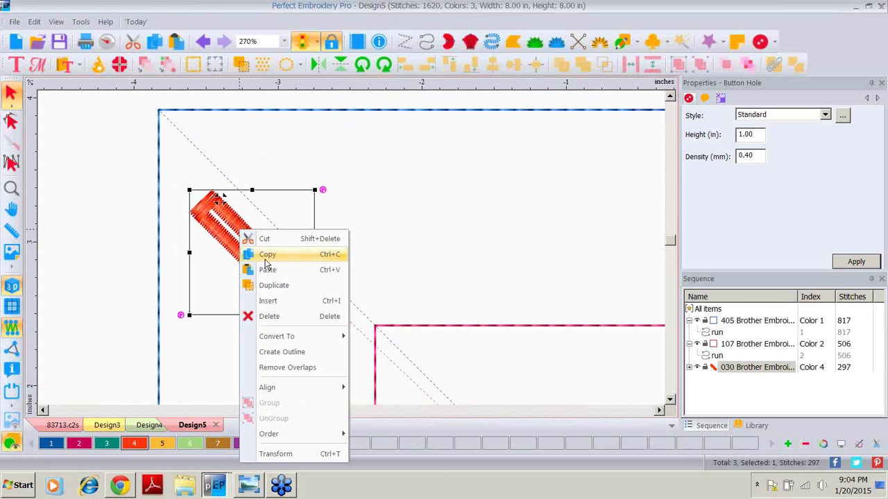
click(266, 262)
Step: Duplicate the button hole and move the copy up-right, parallel to the first
right_click(258, 243)
click(297, 63)
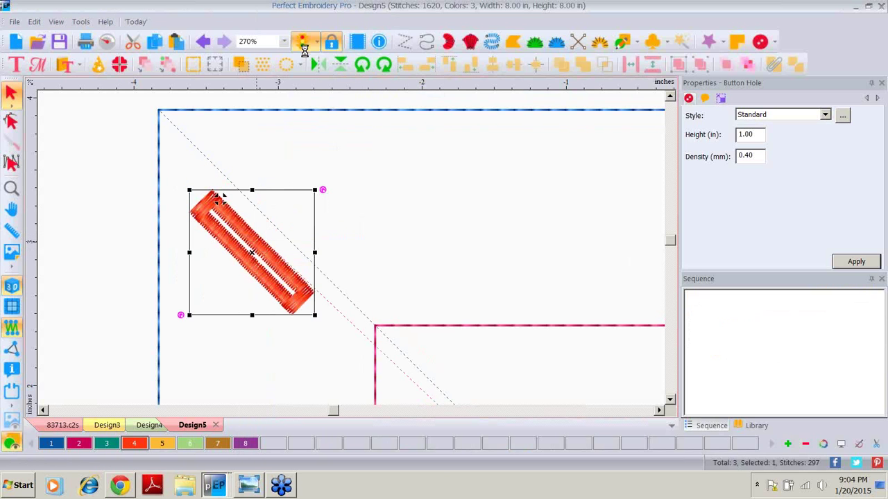
drag(252, 238, 301, 191)
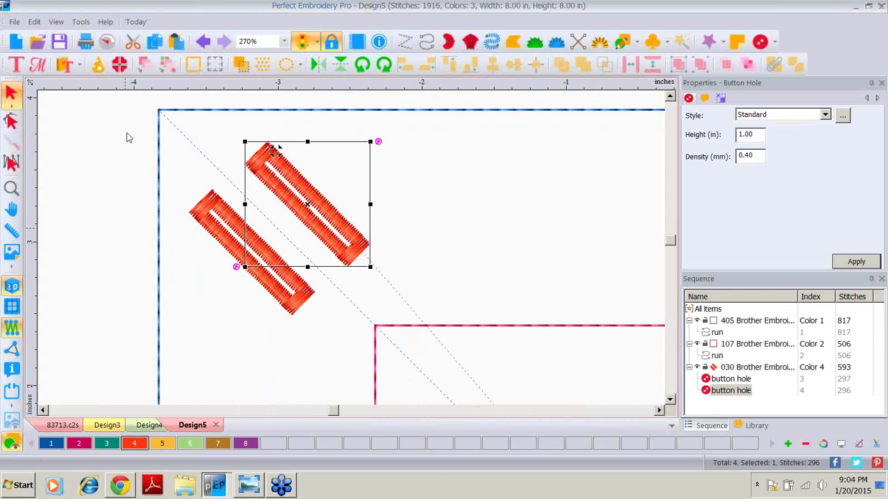
click(636, 43)
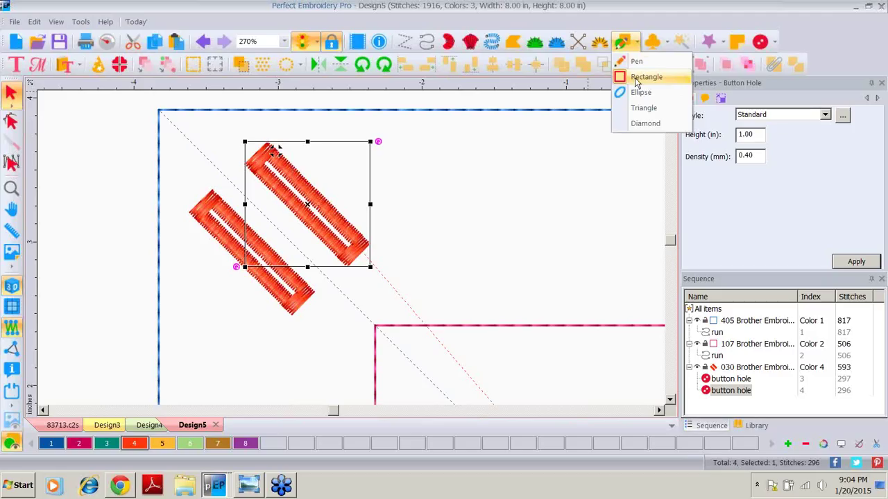
Step: Draw a colour 8 guide line from the blue square's corner to the pink square's corner
click(637, 62)
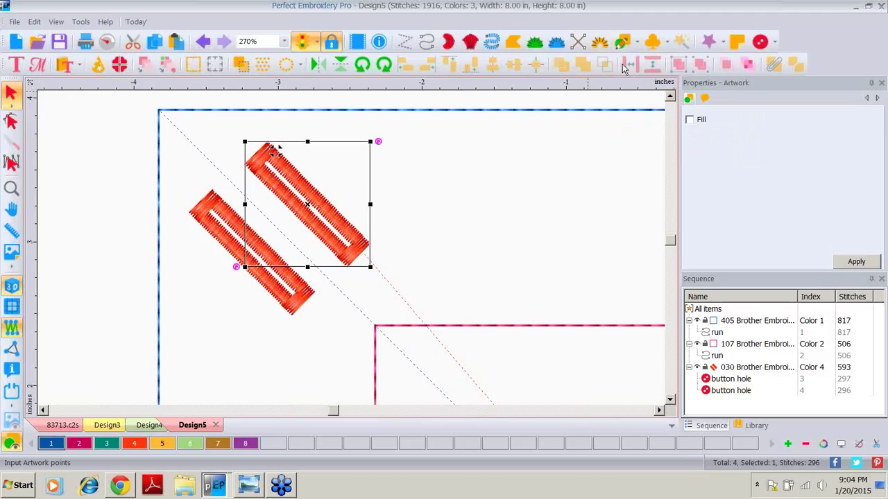
click(158, 109)
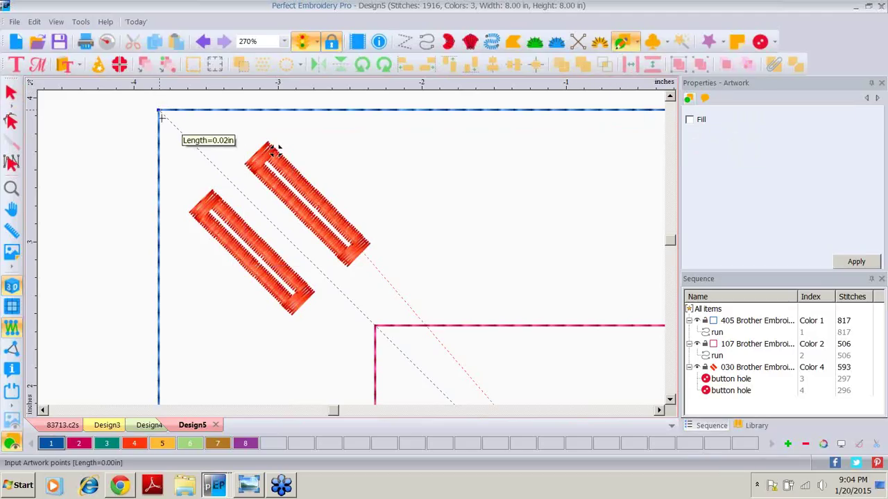
click(375, 324)
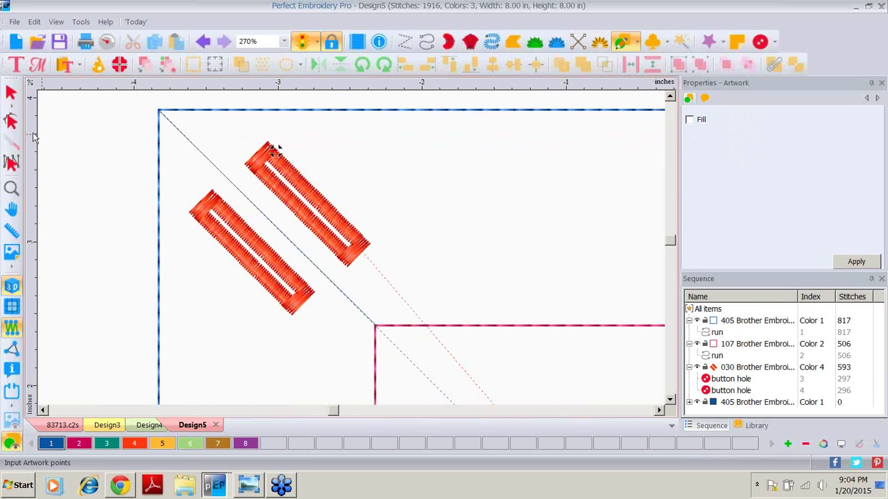
click(10, 92)
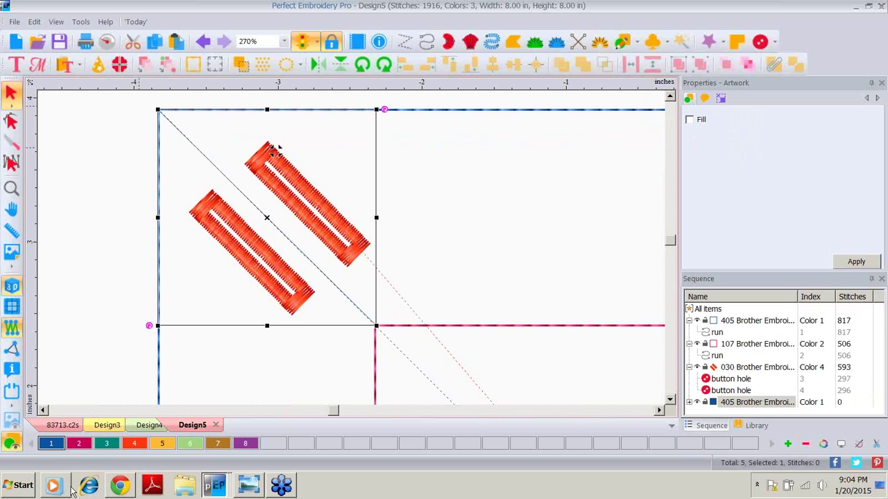
click(247, 442)
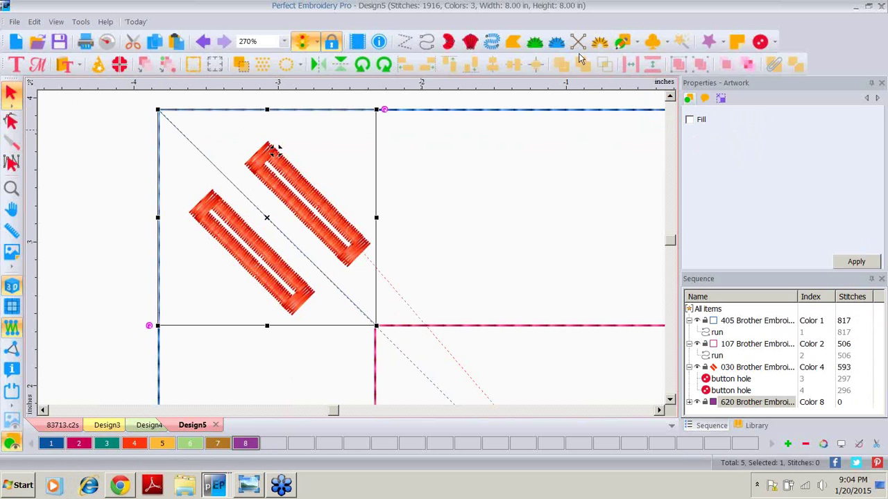
Step: Draw a second line, rotate it 45 degrees, and place it crossing the corner diagonal
click(635, 43)
click(633, 62)
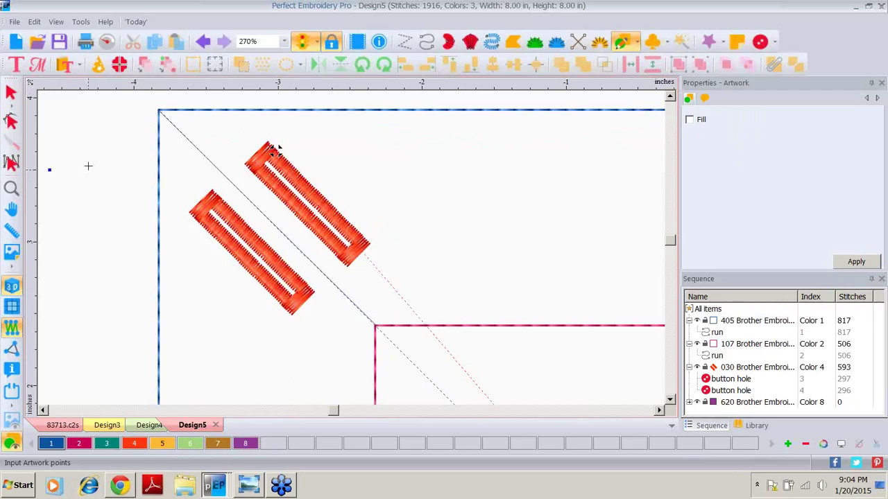
click(230, 169)
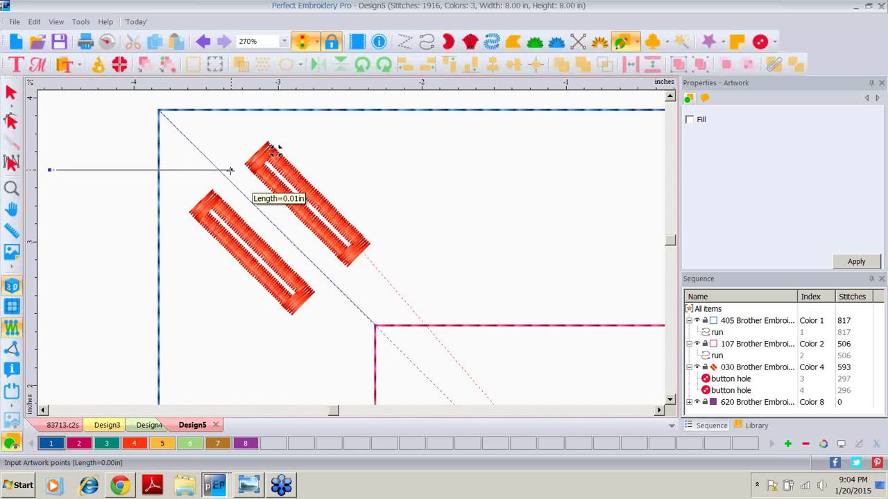
key(Return)
click(11, 91)
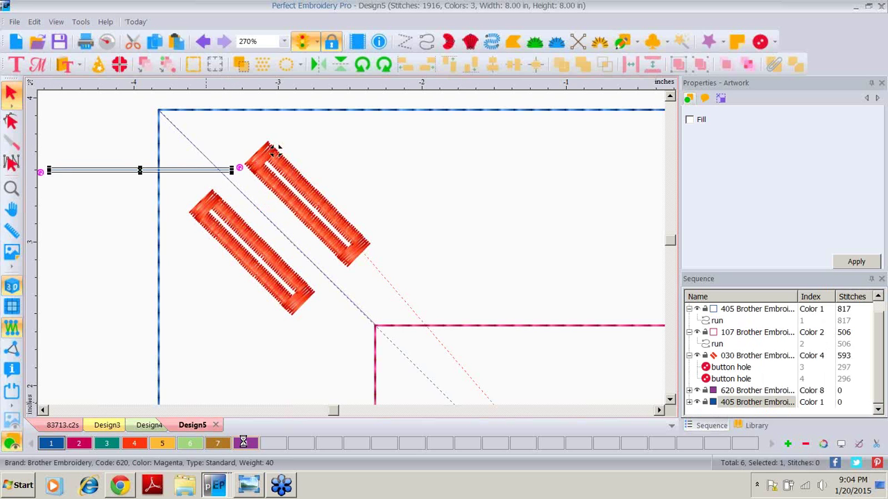
click(363, 67)
drag(142, 173, 216, 173)
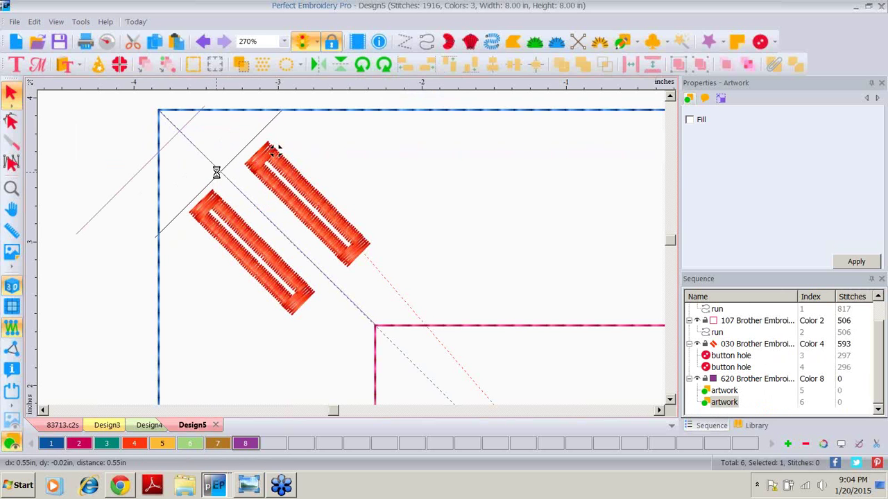
Step: Nudge both top-left buttonholes slightly up-left so they flank the corner diagonal
click(273, 261)
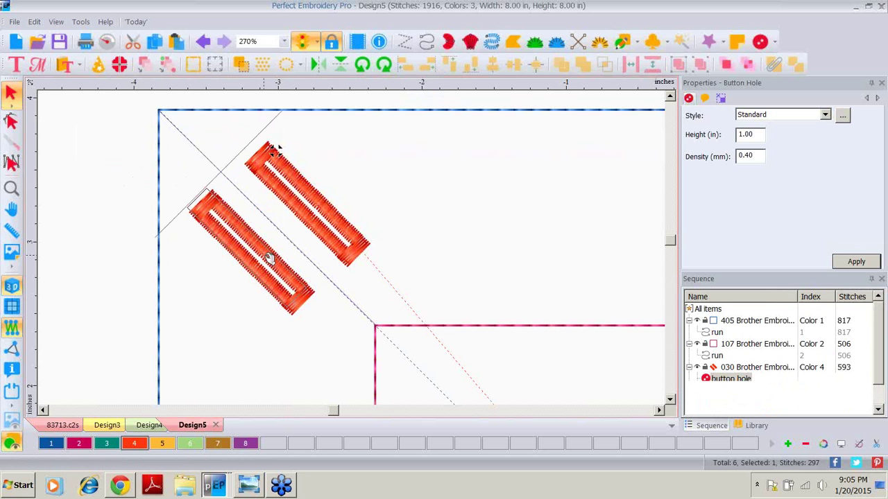
drag(271, 258, 266, 253)
click(338, 218)
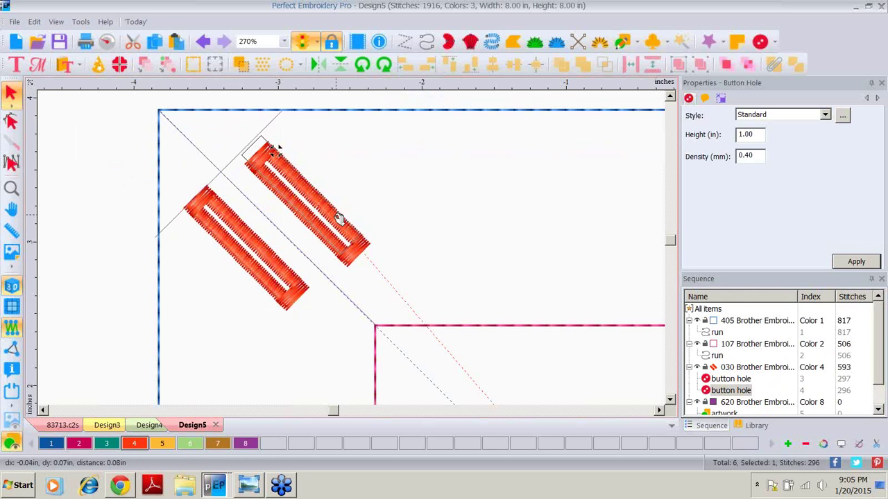
drag(339, 218, 333, 210)
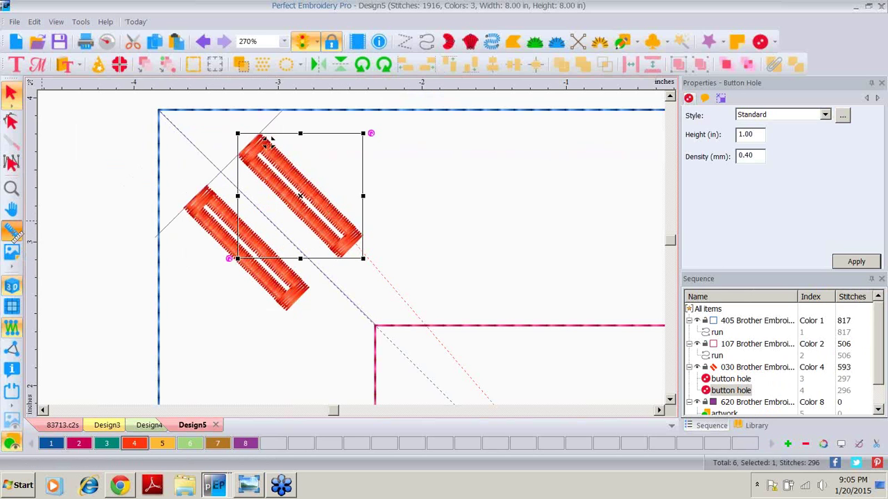
Step: Measure the gap between the buttonholes (about 0.17 in), reselect the upper one, and zoom to the hoop
click(13, 233)
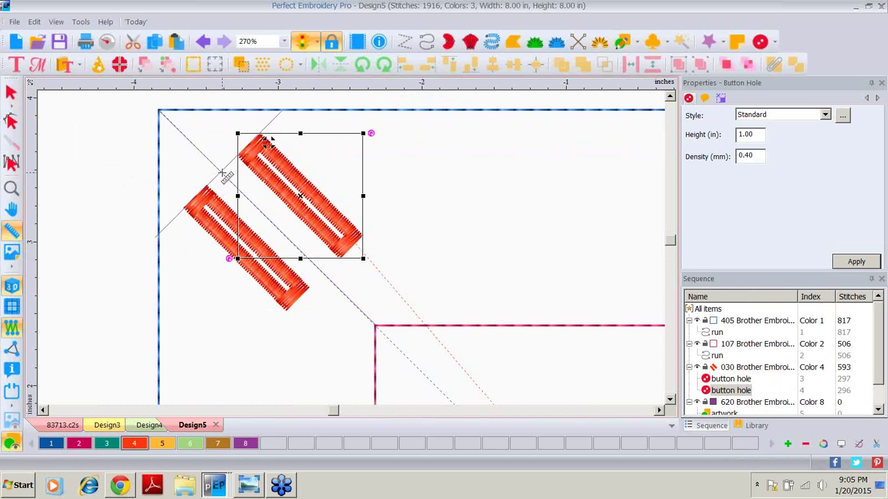
drag(222, 172, 208, 184)
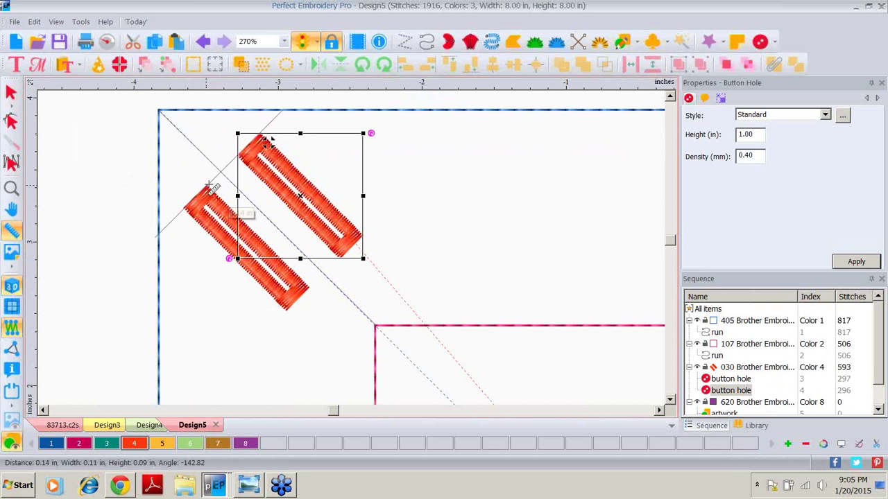
drag(238, 154, 220, 171)
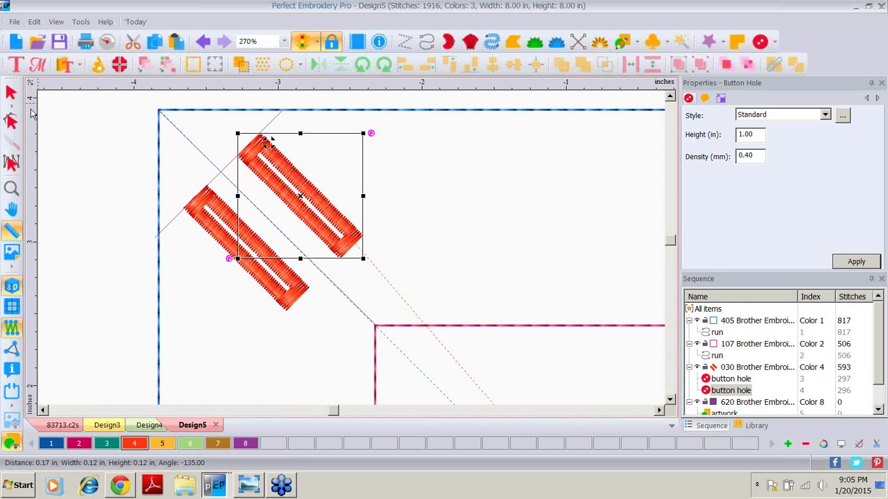
click(10, 91)
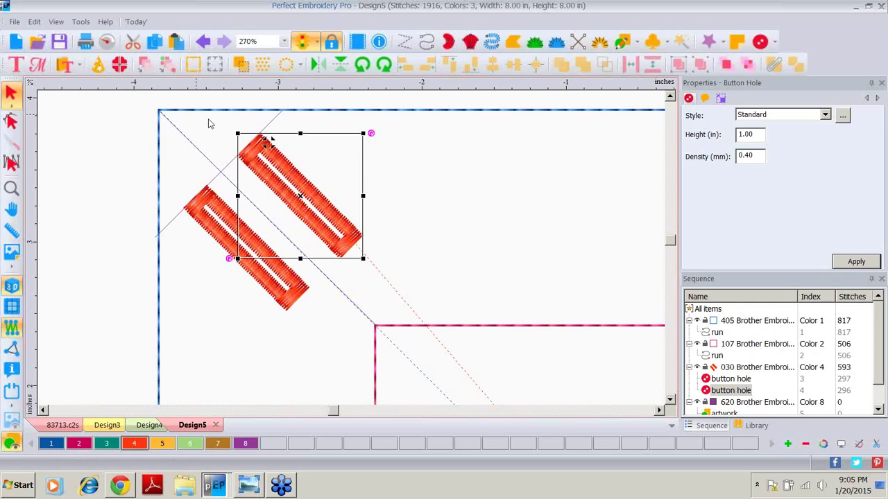
click(294, 196)
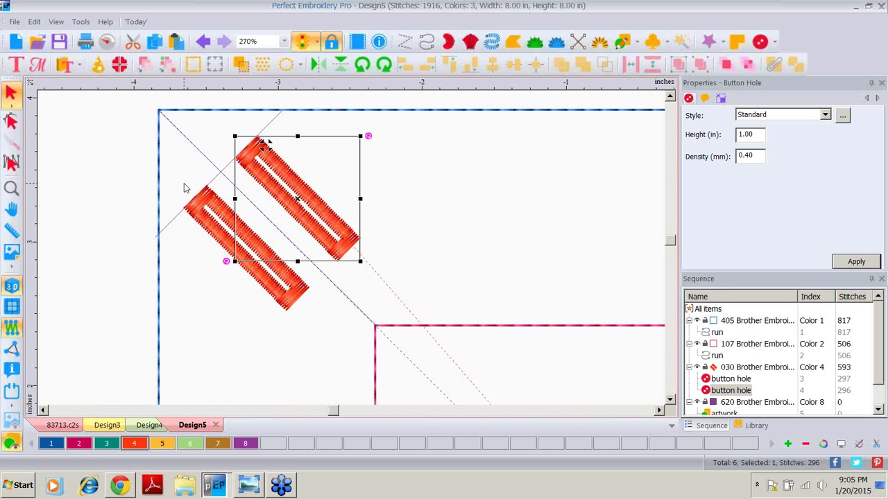
click(12, 190)
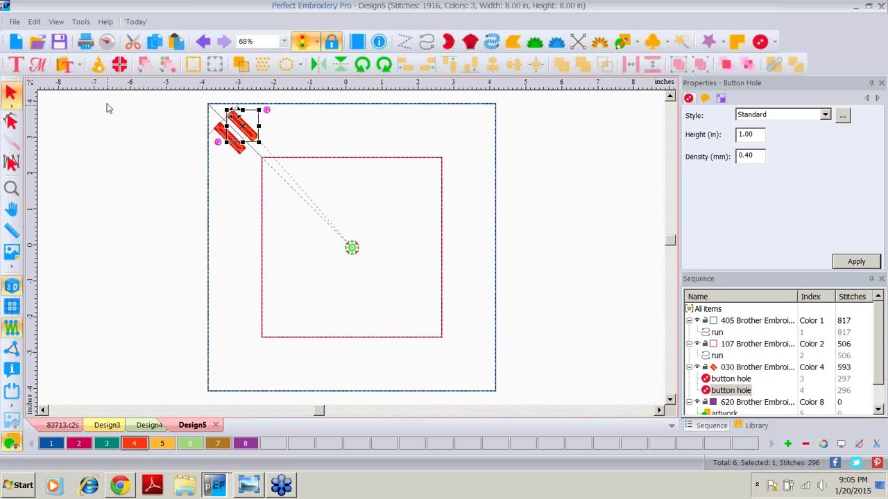
Step: Marquee-select the two top-left buttonholes and group them into one pair
click(17, 101)
drag(160, 97, 296, 186)
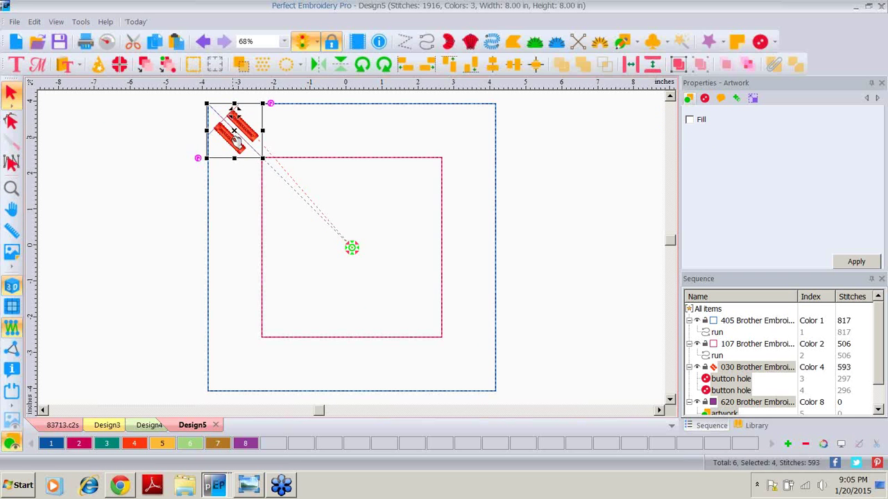
right_click(236, 131)
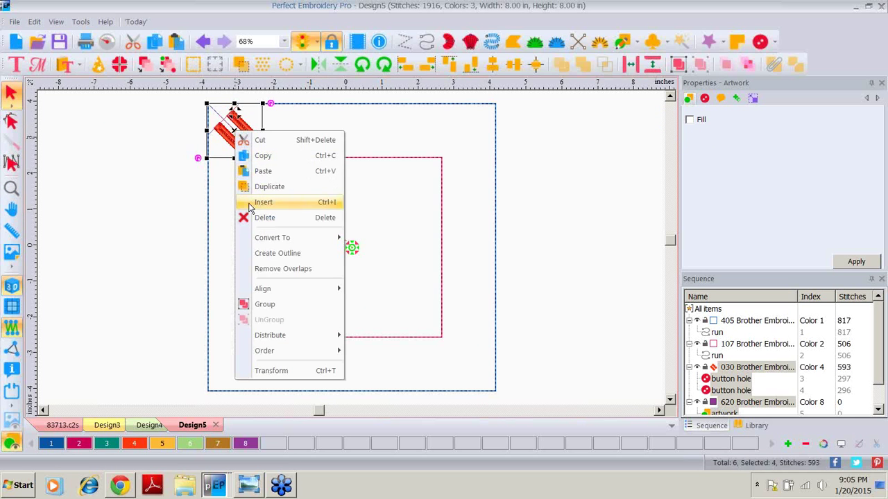
click(276, 303)
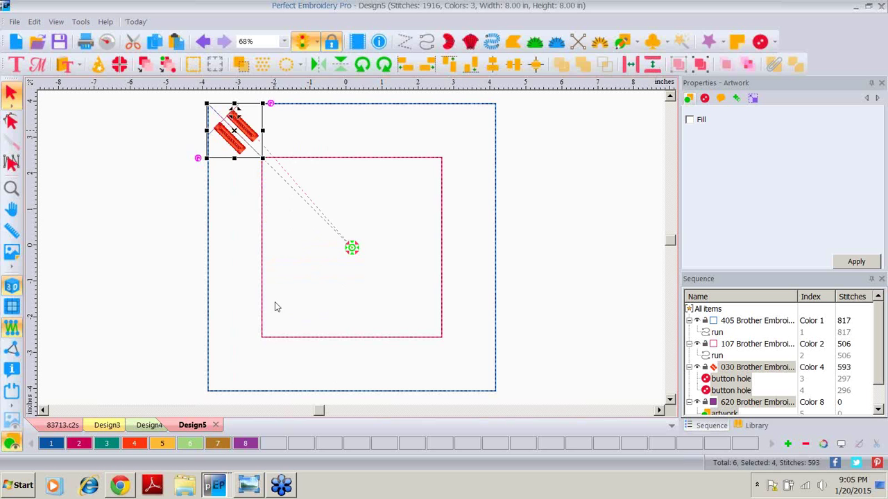
Step: Copy the grouped buttonhole pair and paste a duplicate
right_click(233, 131)
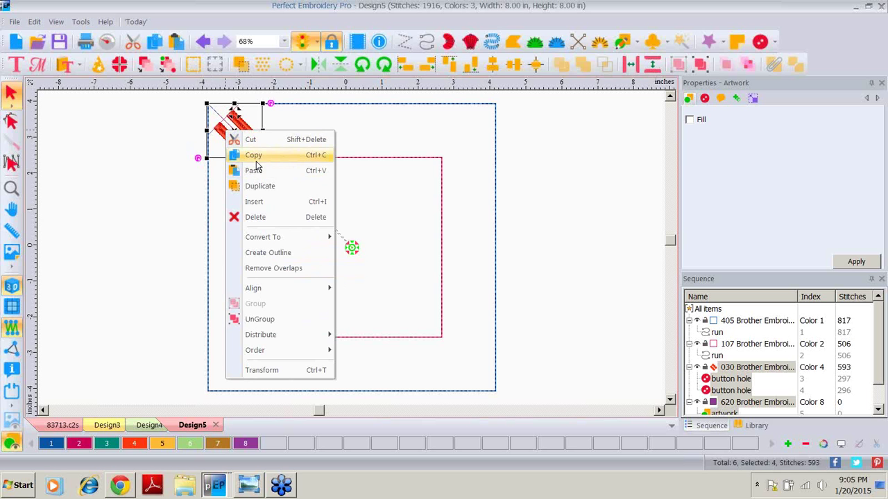
click(258, 154)
right_click(234, 129)
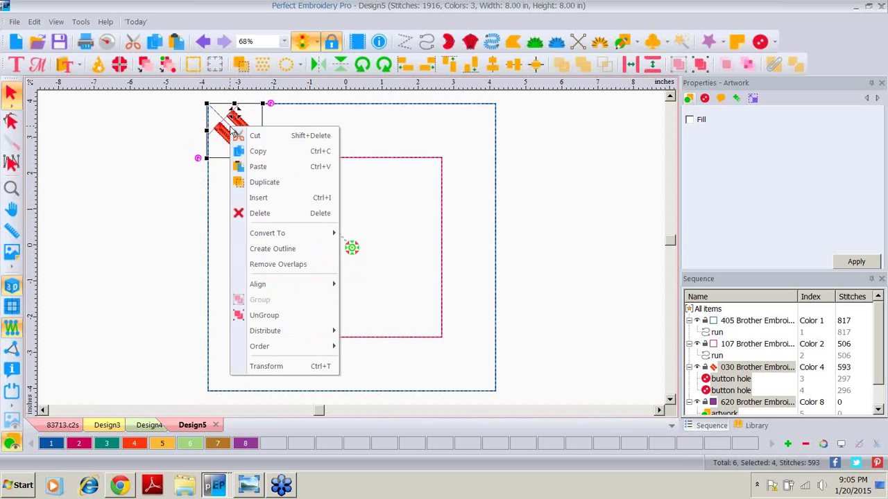
click(258, 167)
Step: Rotate the pasted pair diagonally and place it at the top-right corner
drag(238, 130, 312, 193)
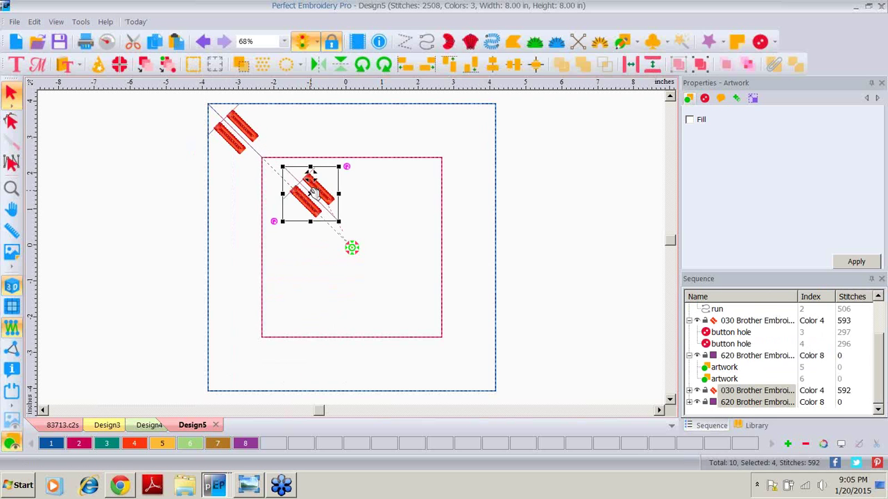
click(385, 66)
click(384, 66)
drag(325, 197, 480, 136)
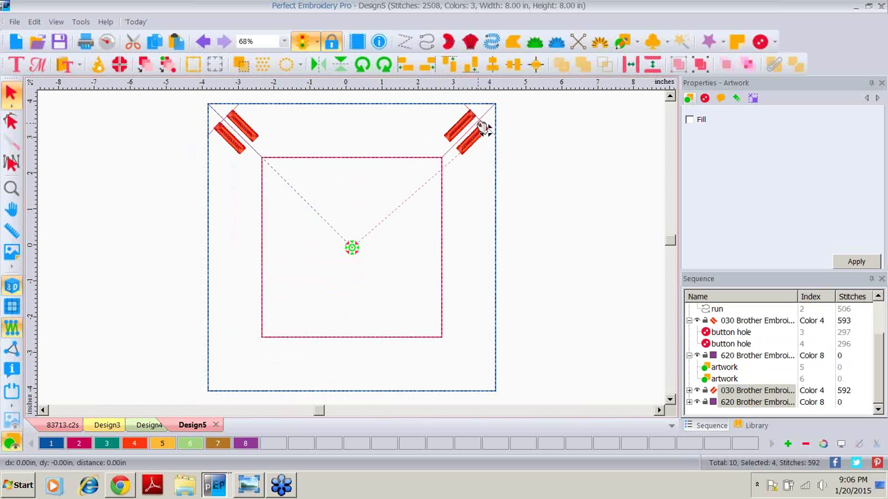
click(484, 129)
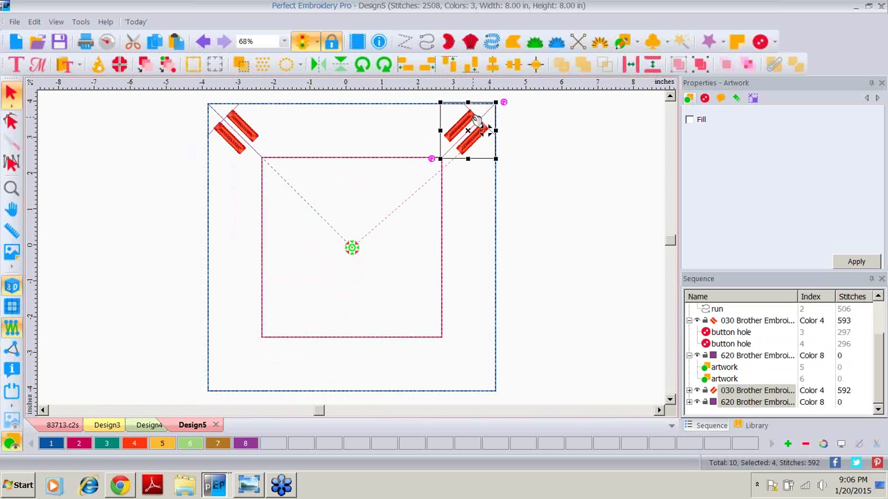
Step: Paste another pair, rotate it diagonally, and move it to the bottom-right corner
right_click(276, 148)
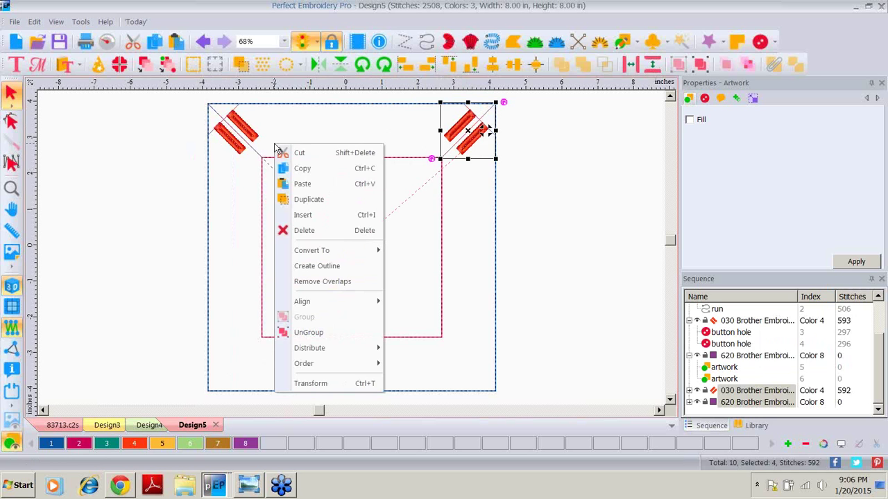
click(299, 182)
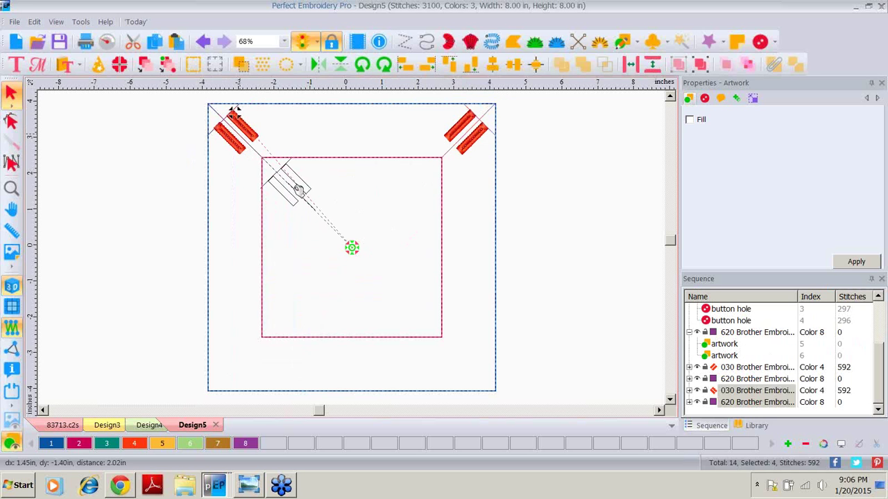
click(425, 306)
click(384, 64)
click(383, 64)
click(384, 65)
click(383, 65)
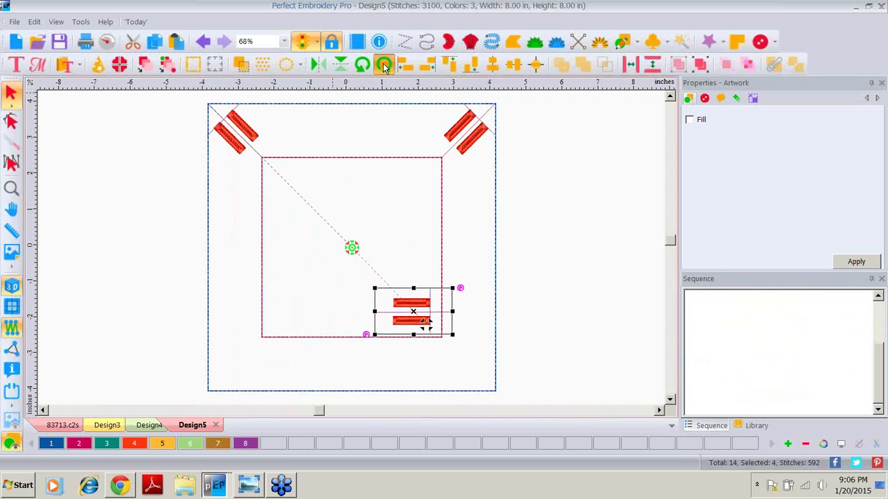
drag(416, 326, 474, 375)
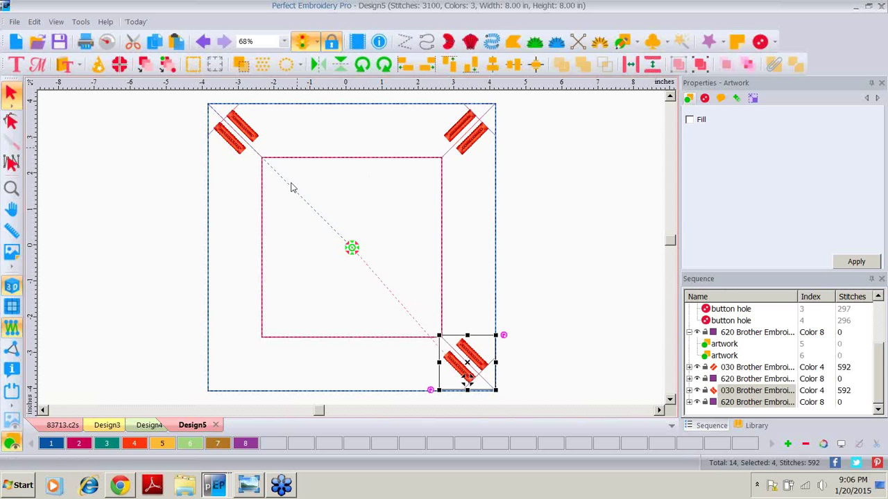
Step: Paste a fourth pair at the bottom-left corner, rotated, then bring up the felt trays photo
right_click(269, 150)
click(294, 189)
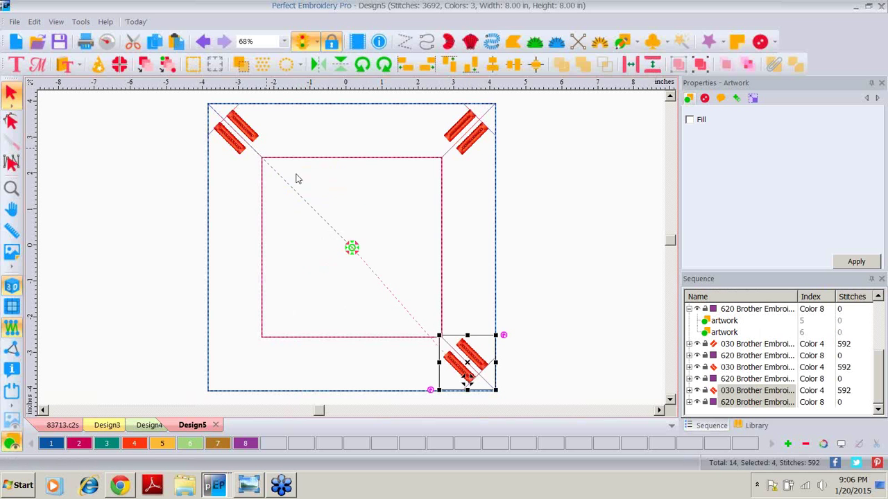
click(340, 64)
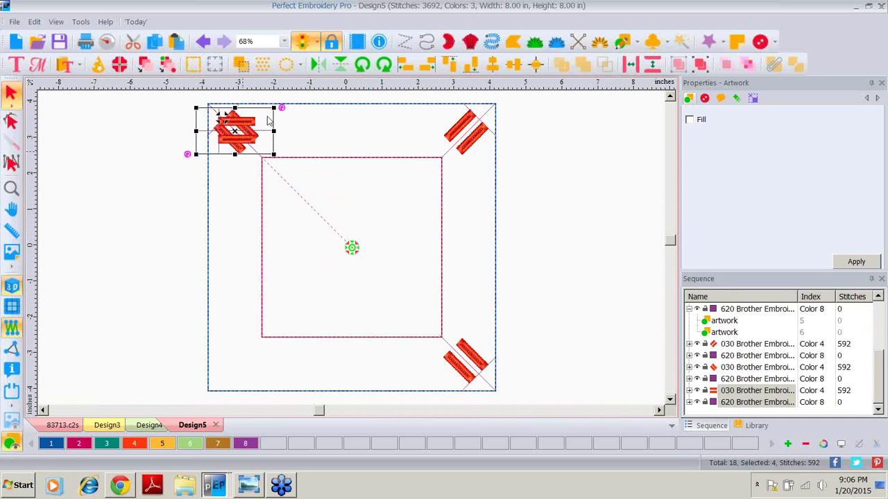
click(362, 64)
drag(247, 129, 251, 362)
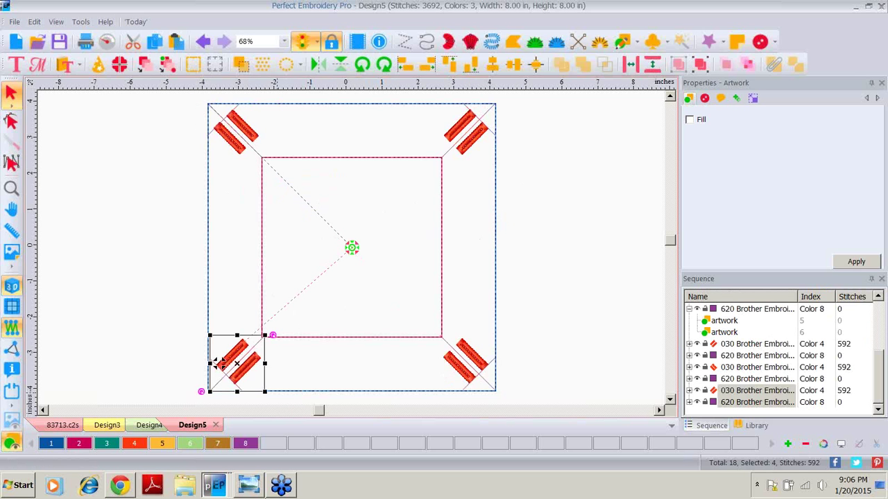
click(244, 487)
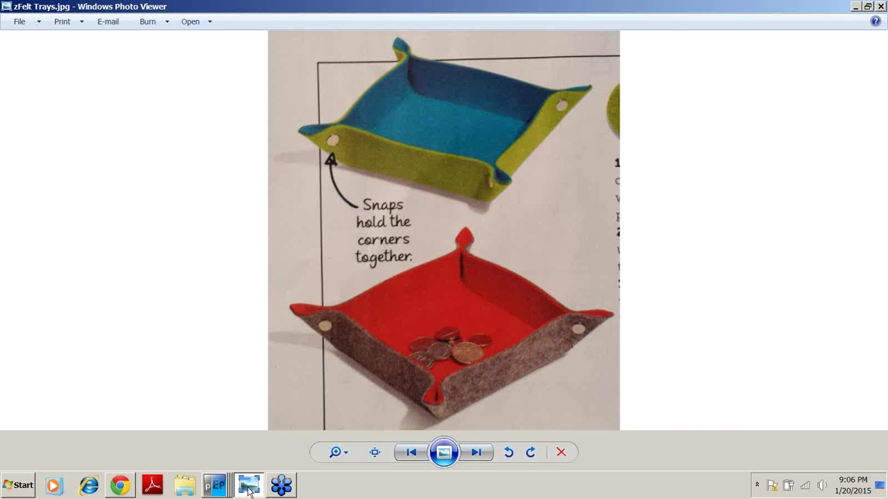
Step: Advance the photo viewer to zmy basket.jpeg, the ribbon-tied felt basket
click(476, 453)
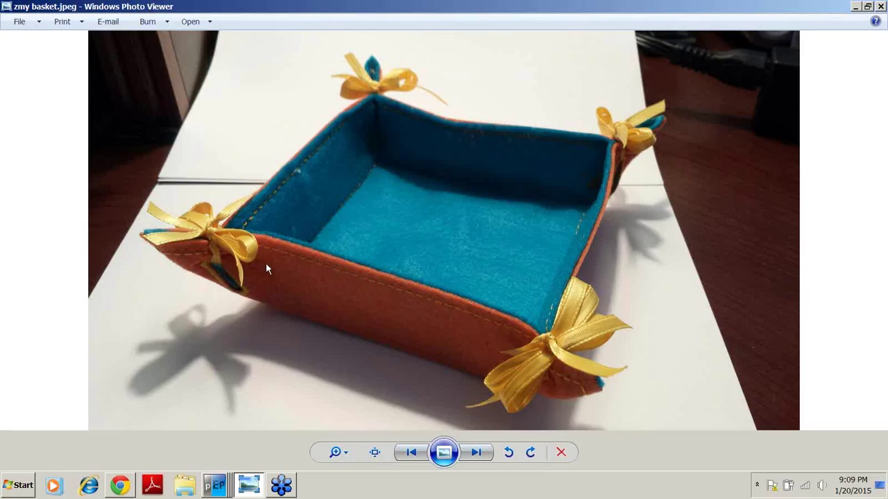
Step: Return to Design5, then minimize Perfect Embroidery Pro and Windows Photo Viewer to reveal GoToWebinar
click(216, 487)
click(264, 456)
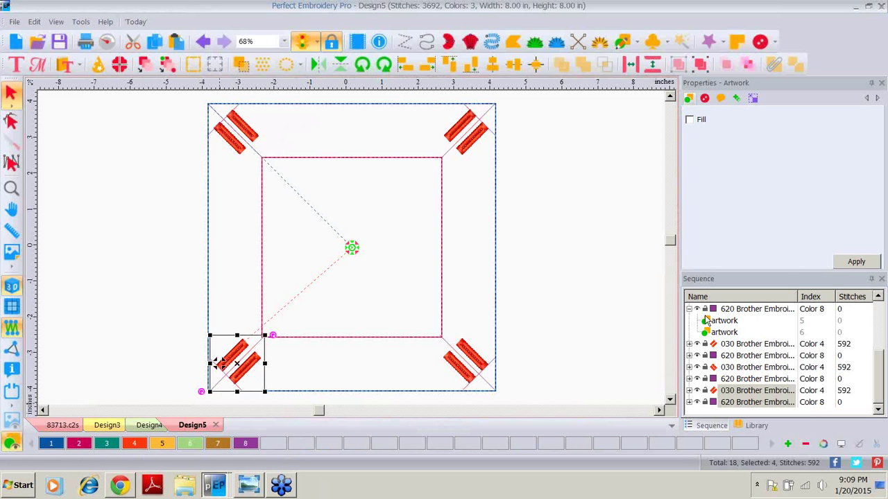
click(857, 7)
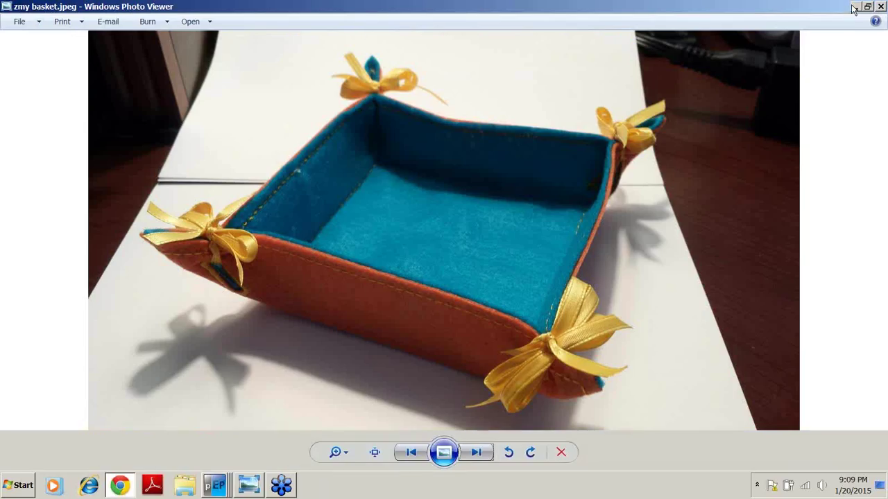
click(854, 7)
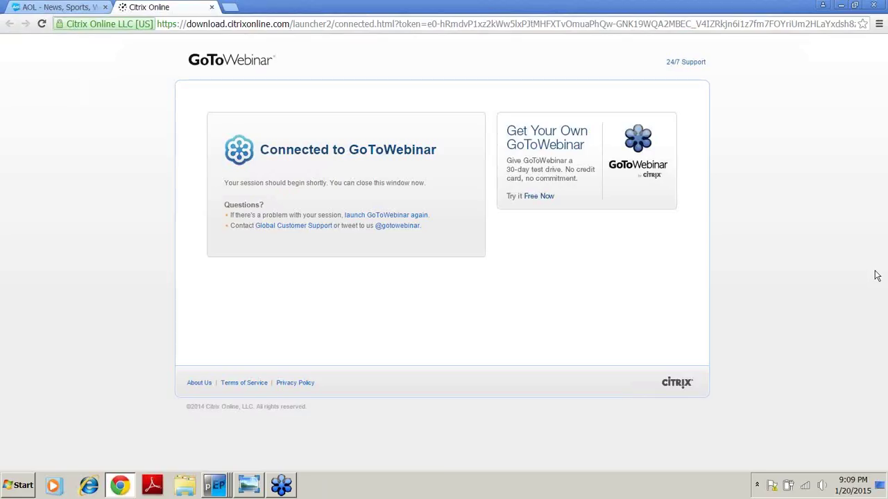